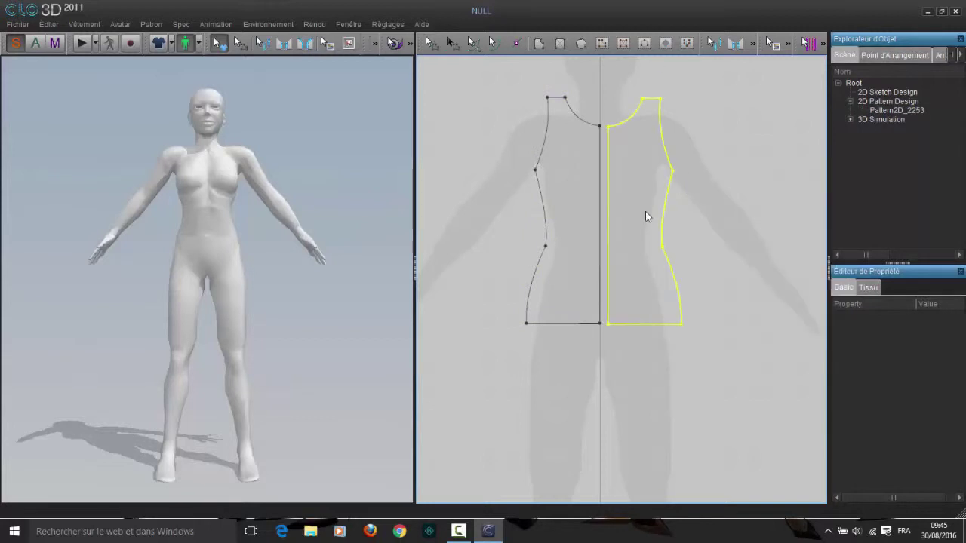
Step: Place two copies of the half bodice piece: a mirrored one as the other front half and a same-facing one beside it
{"action": "left_click", "coordinate": [645, 212]}
{"action": "left_click", "coordinate": [746, 211]}
{"action": "left_click", "coordinate": [801, 140]}
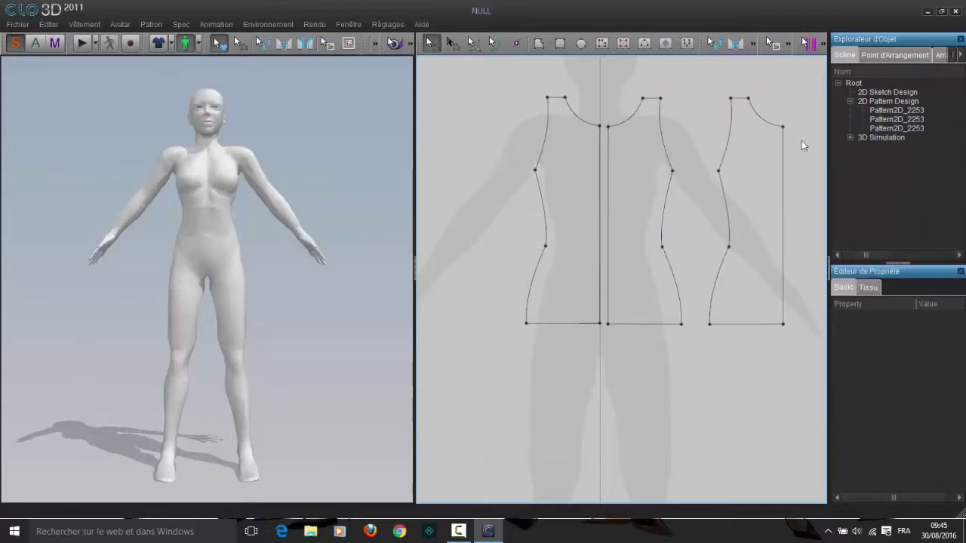
Step: Unfold the third half bodice piece along its straight centre line into a full back piece
{"action": "right_click", "coordinate": [784, 159]}
{"action": "left_click", "coordinate": [793, 167]}
{"action": "left_click", "coordinate": [571, 267]}
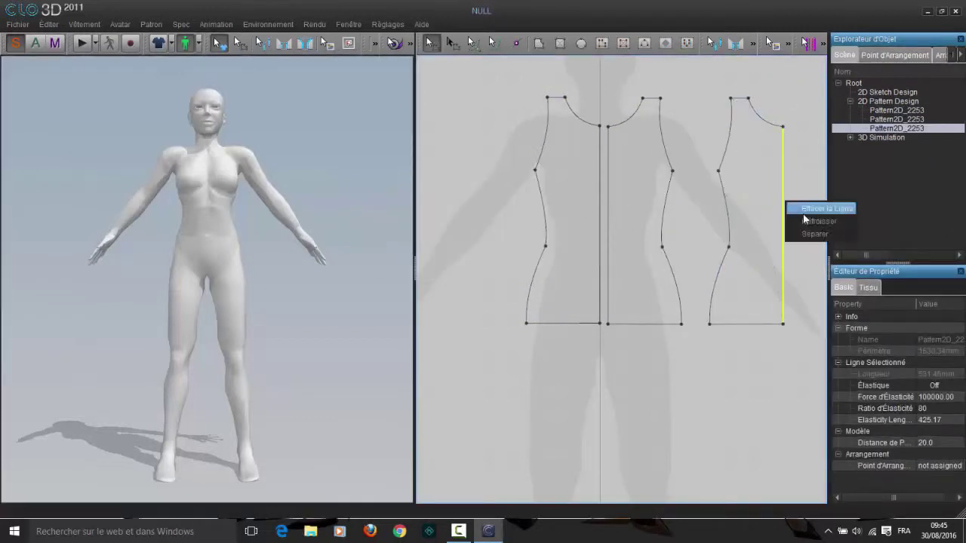
{"action": "left_click", "coordinate": [804, 217]}
{"action": "left_click", "coordinate": [775, 384]}
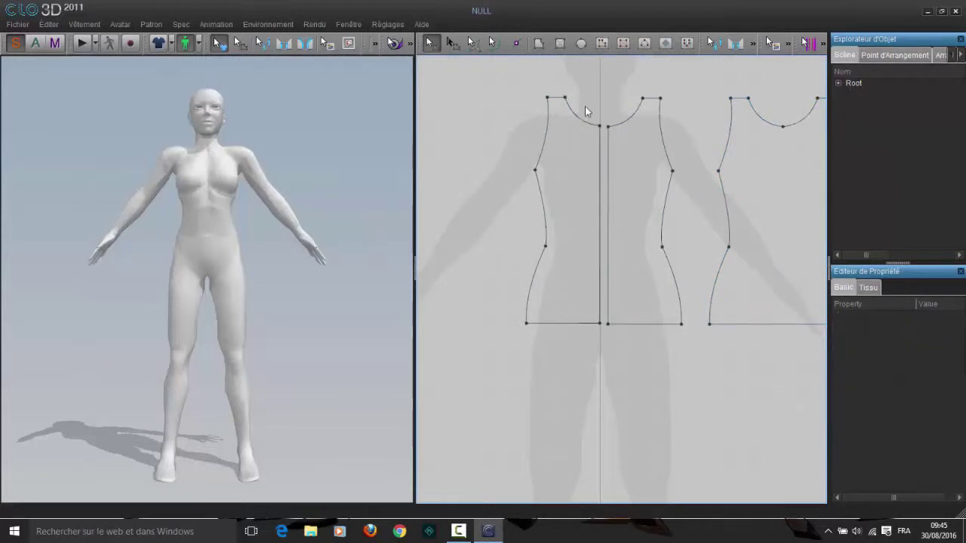
Step: Lower the centre neckline points of both front halves to form a V-neck
{"action": "left_click", "coordinate": [636, 142]}
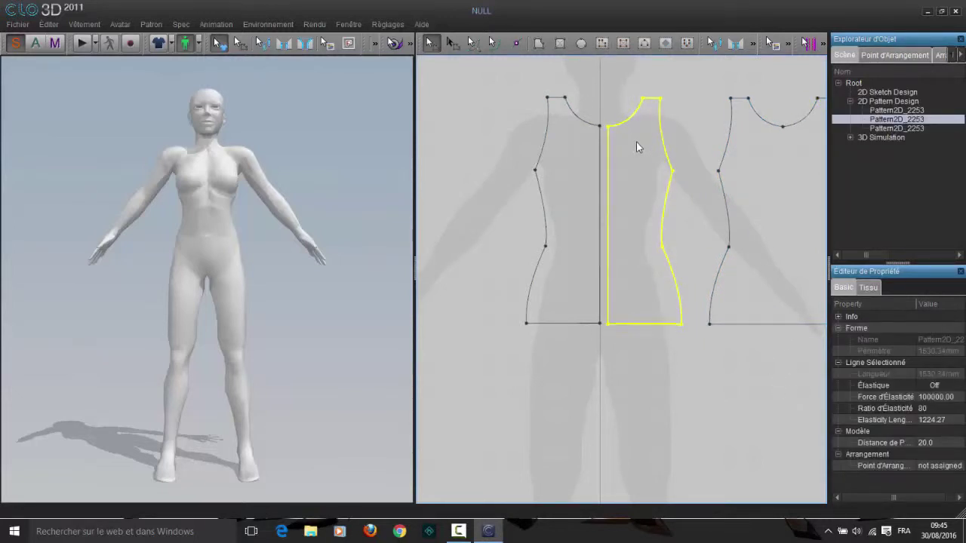
{"action": "left_click", "coordinate": [636, 142]}
{"action": "left_click", "coordinate": [608, 128]}
{"action": "left_click", "coordinate": [607, 128]}
{"action": "left_click_drag", "start_coordinate": [608, 127], "coordinate": [607, 145]}
{"action": "left_click", "coordinate": [600, 96]}
{"action": "middle_click_drag", "start_coordinate": [598, 101], "coordinate": [559, 124]}
{"action": "middle_click_drag", "start_coordinate": [561, 79], "coordinate": [550, 81]}
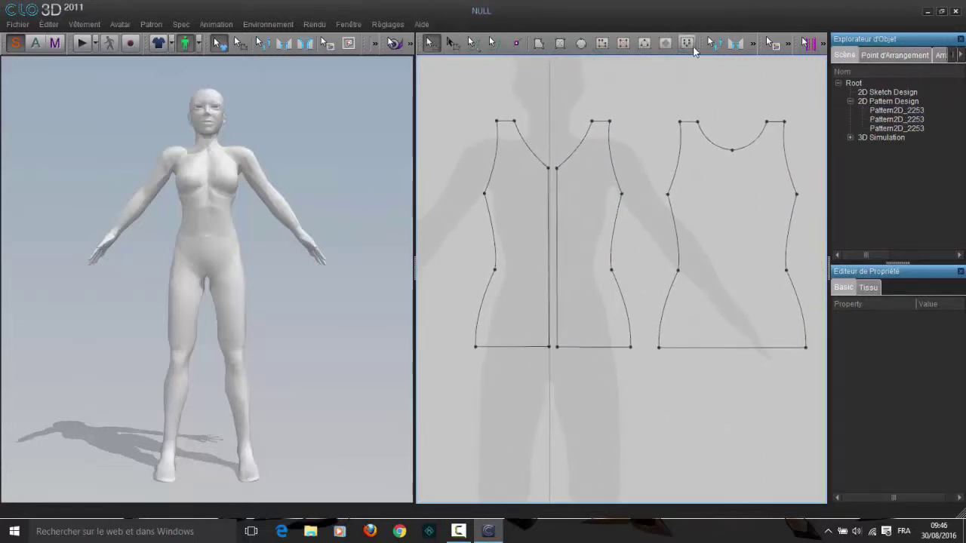
Step: Sew both side seams between the front halves and the back piece from underarm to hem with free sewing
{"action": "left_click", "coordinate": [735, 44]}
{"action": "left_click", "coordinate": [752, 46]}
{"action": "left_click", "coordinate": [715, 66]}
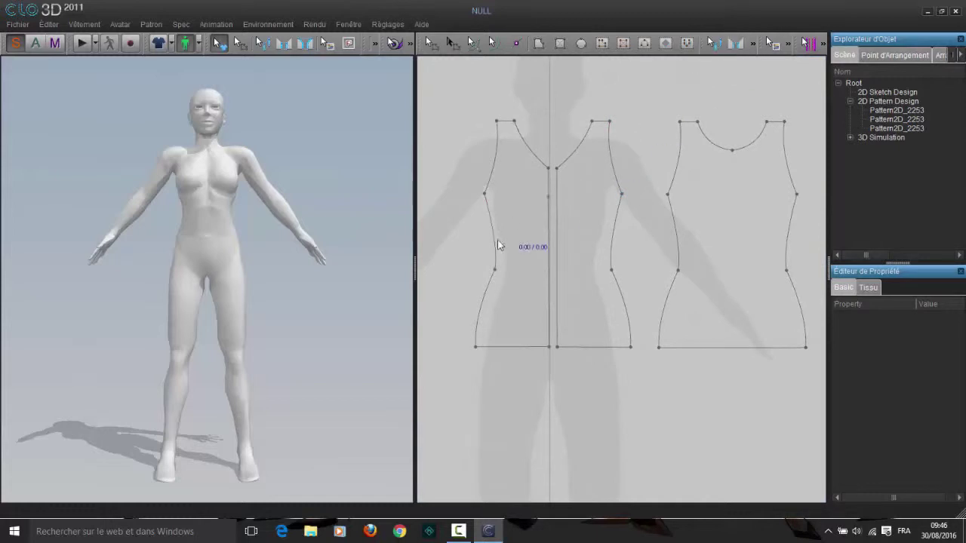
{"action": "left_click", "coordinate": [485, 194]}
{"action": "left_click", "coordinate": [476, 347]}
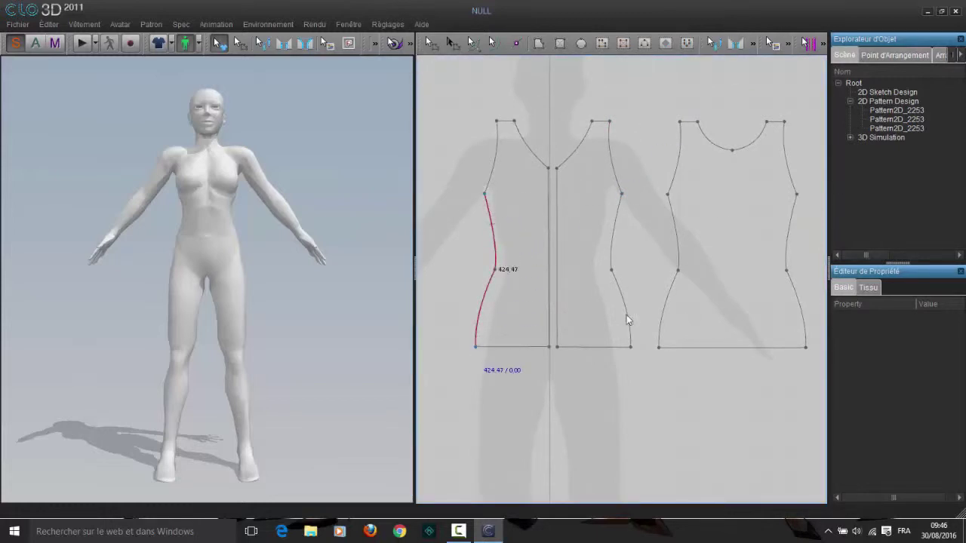
{"action": "left_click", "coordinate": [804, 353]}
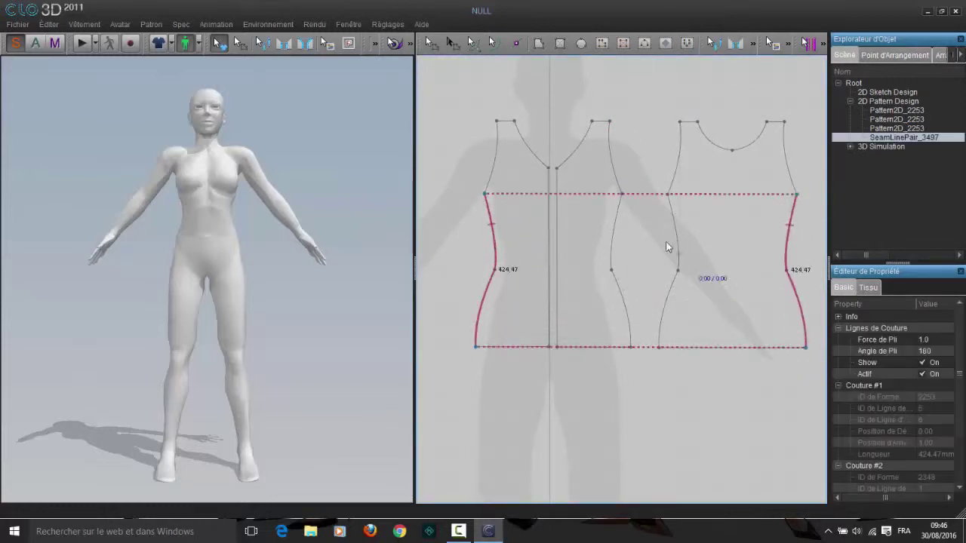
{"action": "left_click", "coordinate": [656, 352]}
Step: Sew both shoulder edges of the front halves to the matching shoulder edges of the back piece with segment sewing
{"action": "left_click", "coordinate": [716, 44]}
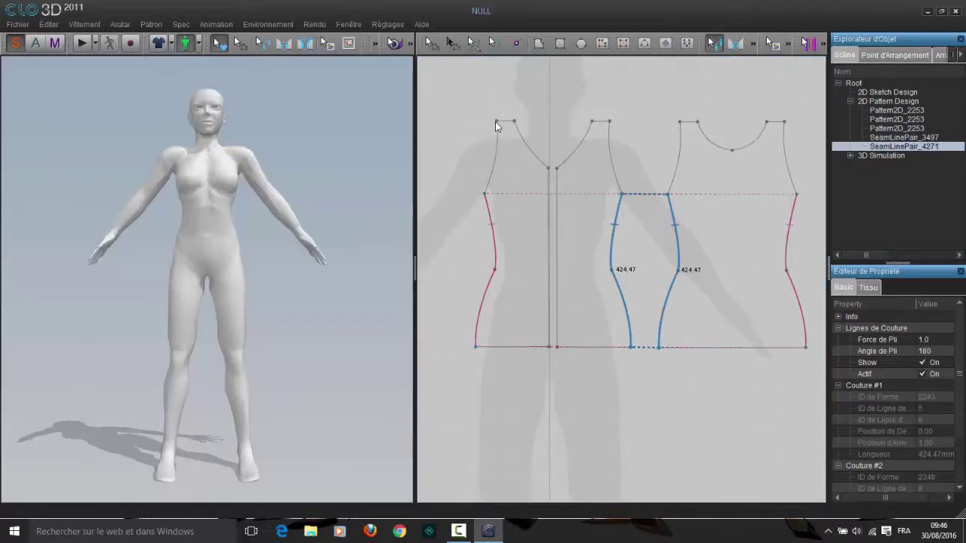
{"action": "left_click", "coordinate": [738, 49]}
{"action": "left_click", "coordinate": [502, 120]}
{"action": "left_click", "coordinate": [780, 122]}
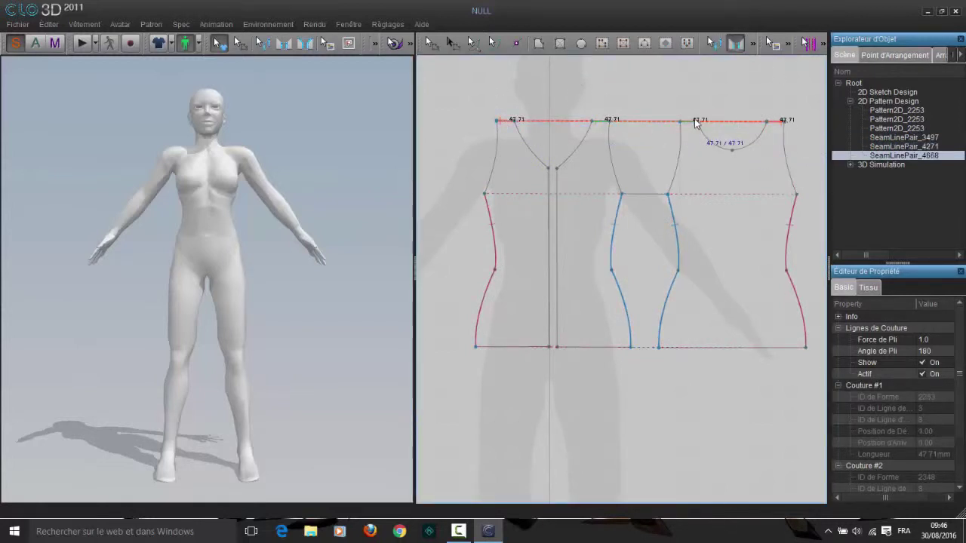
{"action": "left_click", "coordinate": [695, 121]}
Step: Bring the pieces into 3D, show the arrangement points, and place the back piece behind the avatar's torso
{"action": "left_click", "coordinate": [375, 47]}
{"action": "left_click", "coordinate": [355, 110]}
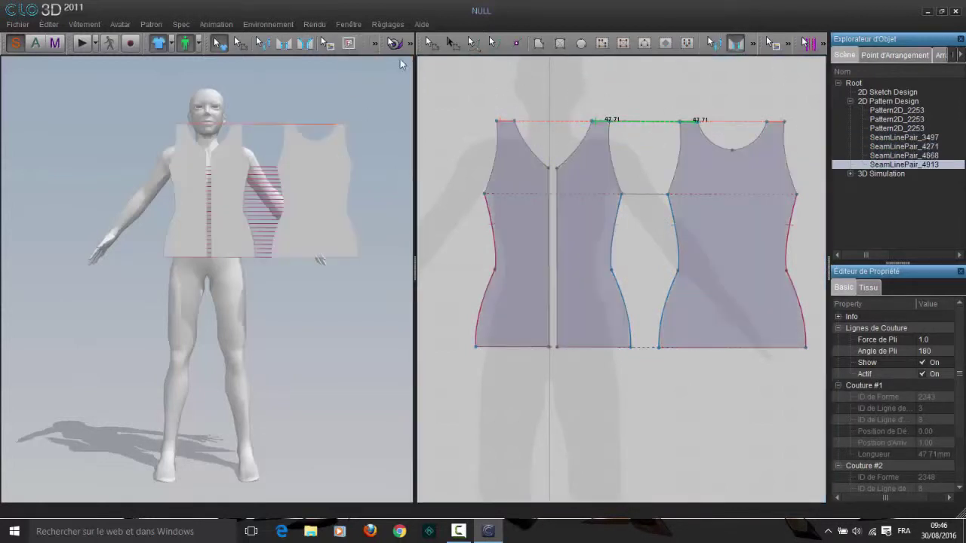
{"action": "left_click", "coordinate": [373, 44]}
{"action": "left_click", "coordinate": [358, 86]}
{"action": "right_click_drag", "start_coordinate": [311, 144], "coordinate": [132, 130]}
{"action": "left_click", "coordinate": [315, 156]}
{"action": "left_click", "coordinate": [210, 201]}
{"action": "right_click_drag", "start_coordinate": [285, 117], "coordinate": [559, 134]}
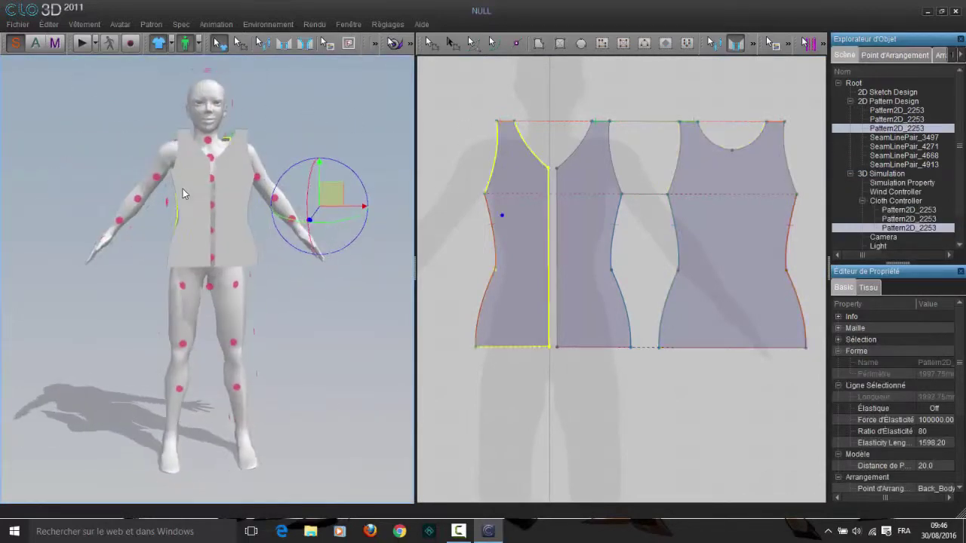
Step: Arrange the two front halves on the avatar's front torso points and hide the arrangement points
{"action": "left_click_drag", "start_coordinate": [183, 190], "coordinate": [123, 212]}
{"action": "left_click", "coordinate": [183, 205]}
{"action": "left_click_drag", "start_coordinate": [242, 190], "coordinate": [279, 212]}
{"action": "right_click_drag", "start_coordinate": [279, 174], "coordinate": [340, 170]}
{"action": "left_click", "coordinate": [215, 207]}
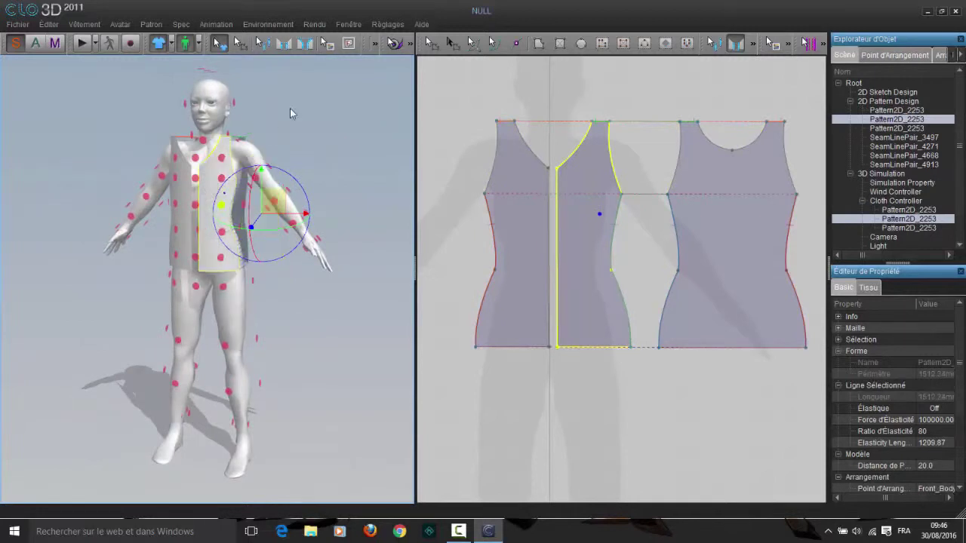
{"action": "left_click", "coordinate": [291, 111]}
{"action": "right_click_drag", "start_coordinate": [292, 111], "coordinate": [207, 122]}
{"action": "left_click", "coordinate": [374, 44]}
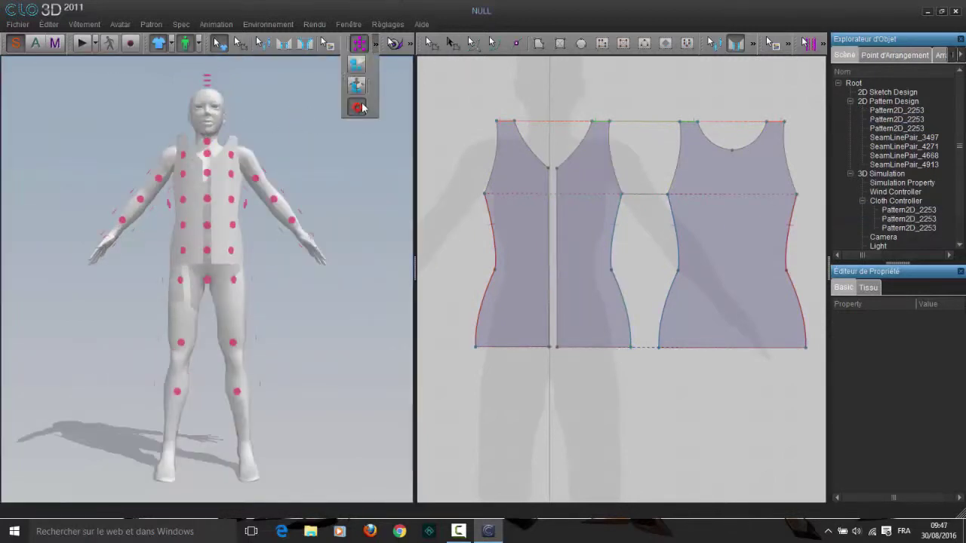
{"action": "left_click", "coordinate": [360, 45]}
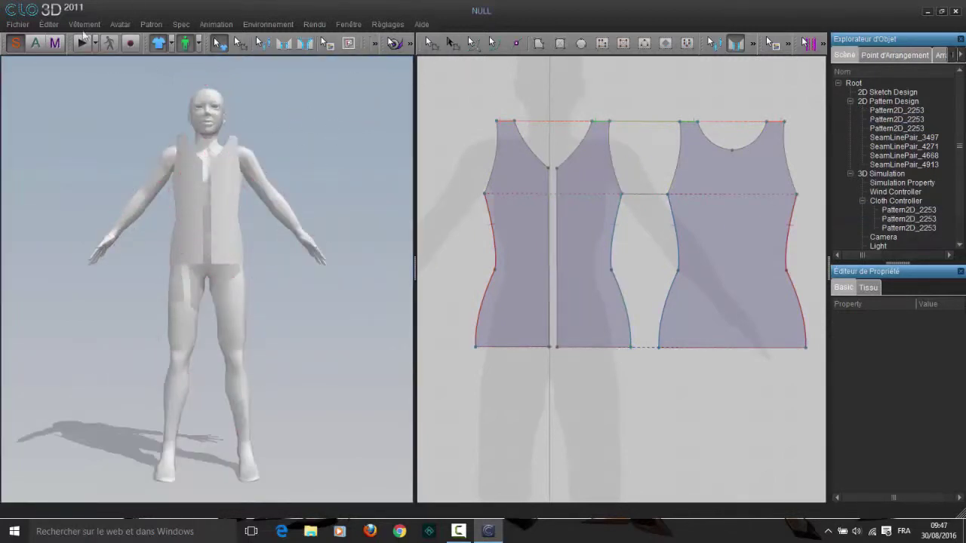
Step: Add a point partway down the centre edge of each front half
{"action": "left_click", "coordinate": [557, 227]}
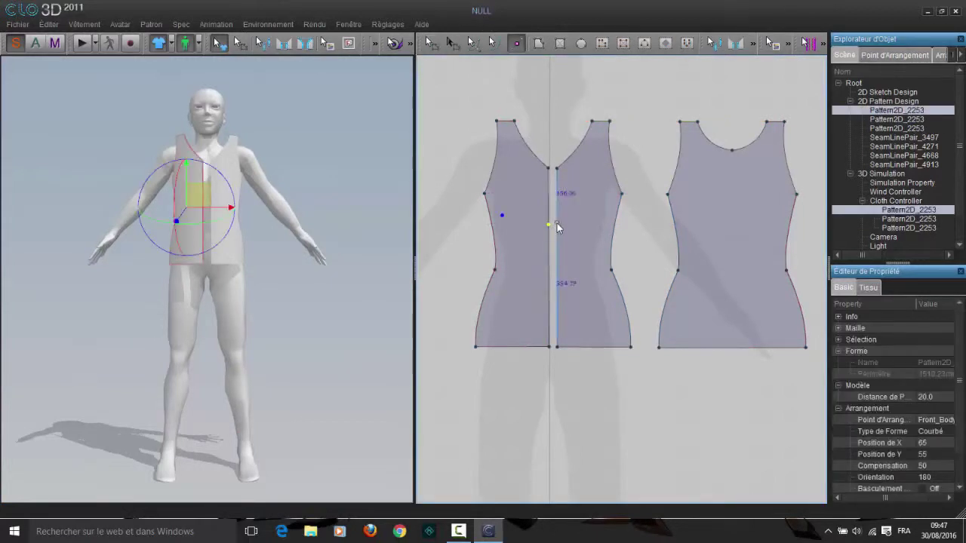
{"action": "left_click", "coordinate": [559, 231]}
{"action": "left_click", "coordinate": [433, 44]}
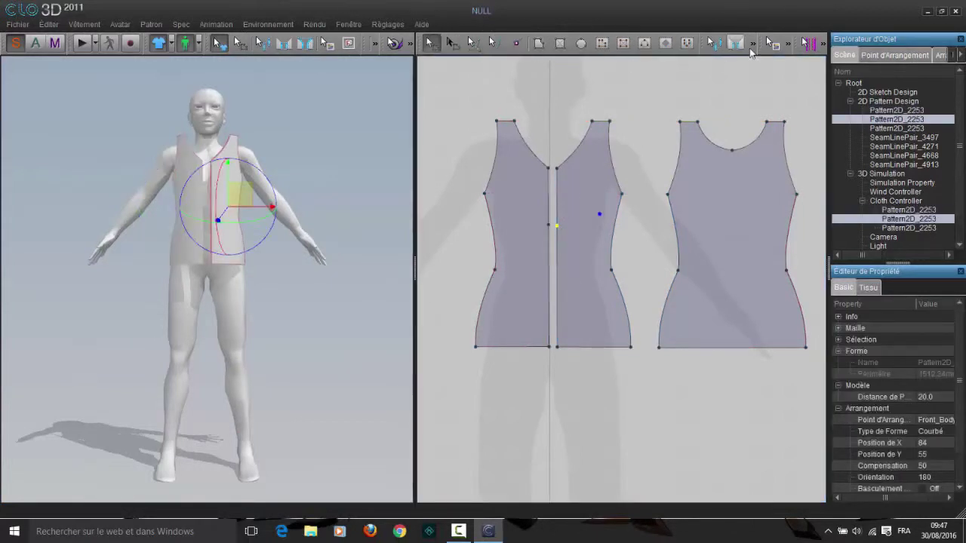
Step: Sew the centre front edges together below the added points and briefly run the simulation
{"action": "left_click", "coordinate": [736, 45]}
{"action": "left_click", "coordinate": [557, 256]}
{"action": "left_click", "coordinate": [549, 257]}
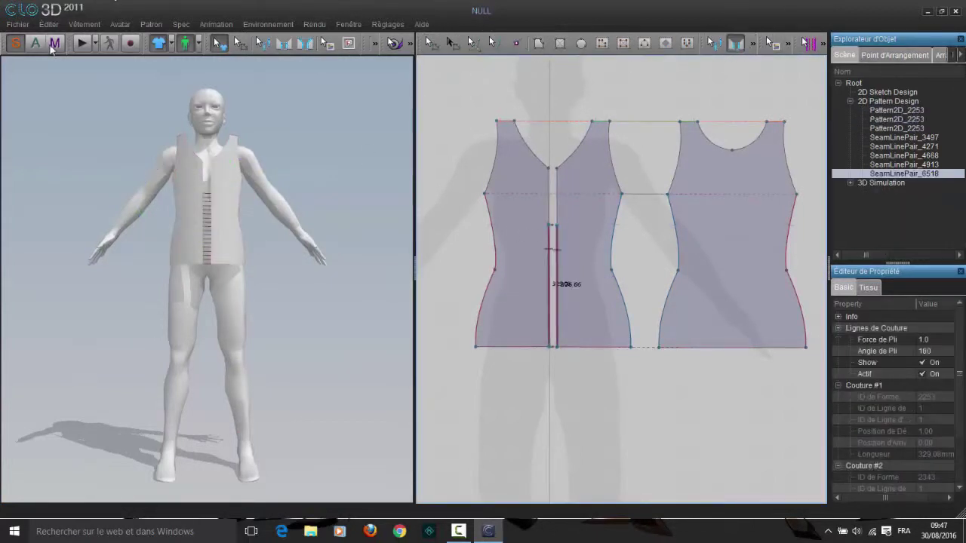
{"action": "left_click", "coordinate": [80, 46]}
{"action": "left_click", "coordinate": [81, 45]}
Step: Remove the added points from the centre edges of both front halves
{"action": "left_click", "coordinate": [432, 43]}
{"action": "left_click", "coordinate": [558, 227]}
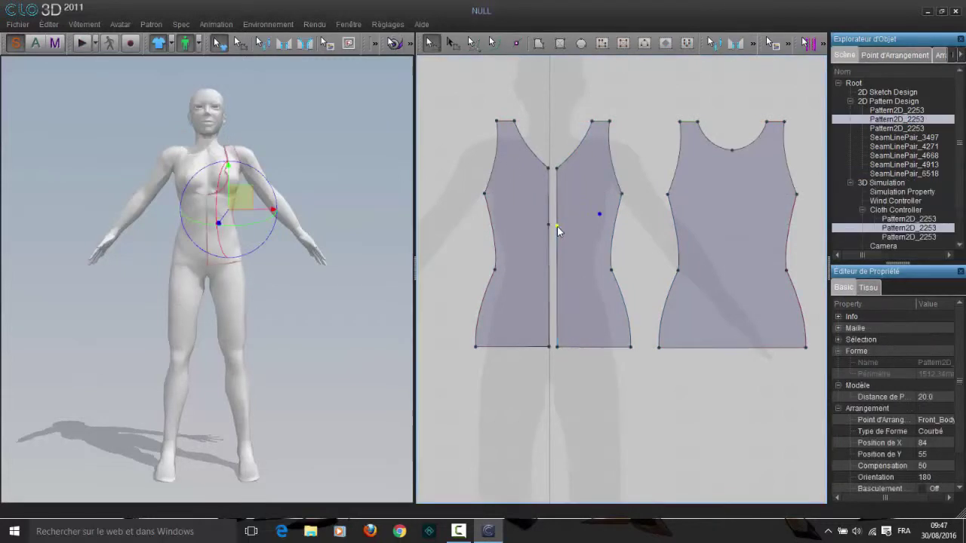
{"action": "key", "text": "ctrl+z"}
{"action": "left_click", "coordinate": [550, 225]}
{"action": "left_click", "coordinate": [642, 471]}
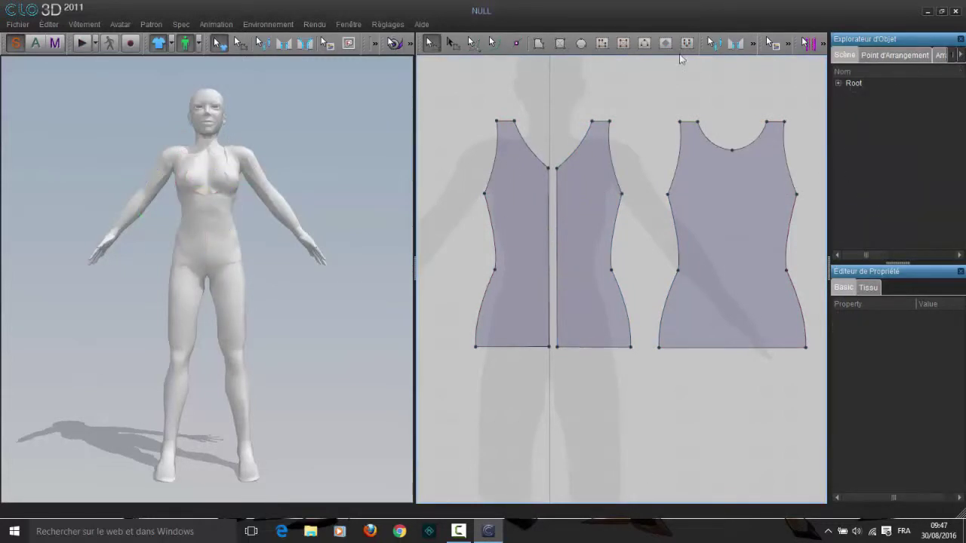
Step: Sew the two centre front edges together along their full length and start the simulation
{"action": "left_click", "coordinate": [734, 46]}
{"action": "left_click", "coordinate": [557, 229]}
{"action": "left_click", "coordinate": [548, 227]}
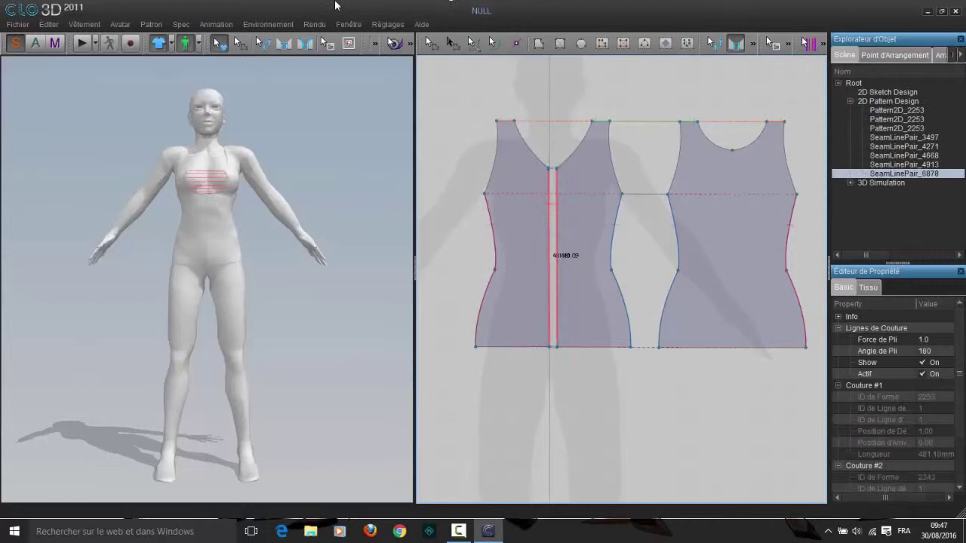
{"action": "left_click", "coordinate": [88, 43]}
Step: Examine the fit of the draped top from the front, side and back, and stop the simulation
{"action": "right_click_drag", "start_coordinate": [233, 170], "coordinate": [226, 189]}
{"action": "left_click", "coordinate": [190, 173]}
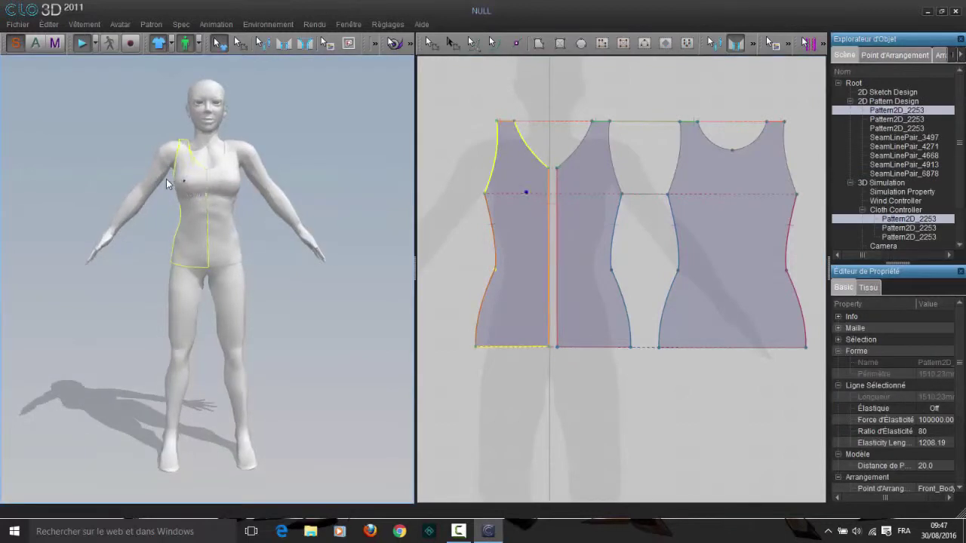
{"action": "right_click_drag", "start_coordinate": [239, 208], "coordinate": [258, 225]}
{"action": "left_click", "coordinate": [221, 210]}
{"action": "left_click", "coordinate": [210, 193]}
{"action": "scroll", "coordinate": [258, 225], "scroll_direction": "up", "scroll_amount": 2}
{"action": "right_click", "coordinate": [314, 116]}
{"action": "right_click_drag", "start_coordinate": [215, 192], "coordinate": [262, 183]}
{"action": "left_click", "coordinate": [211, 180]}
{"action": "left_click", "coordinate": [225, 167]}
{"action": "left_click", "coordinate": [236, 246]}
{"action": "right_click_drag", "start_coordinate": [237, 245], "coordinate": [111, 269]}
{"action": "left_click", "coordinate": [173, 257]}
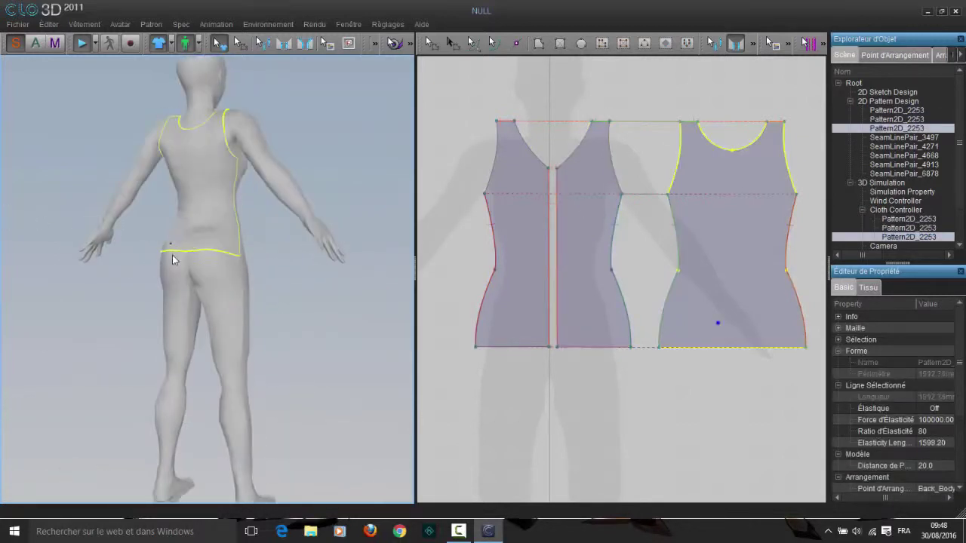
{"action": "left_click", "coordinate": [167, 272]}
{"action": "right_click_drag", "start_coordinate": [173, 257], "coordinate": [157, 153]}
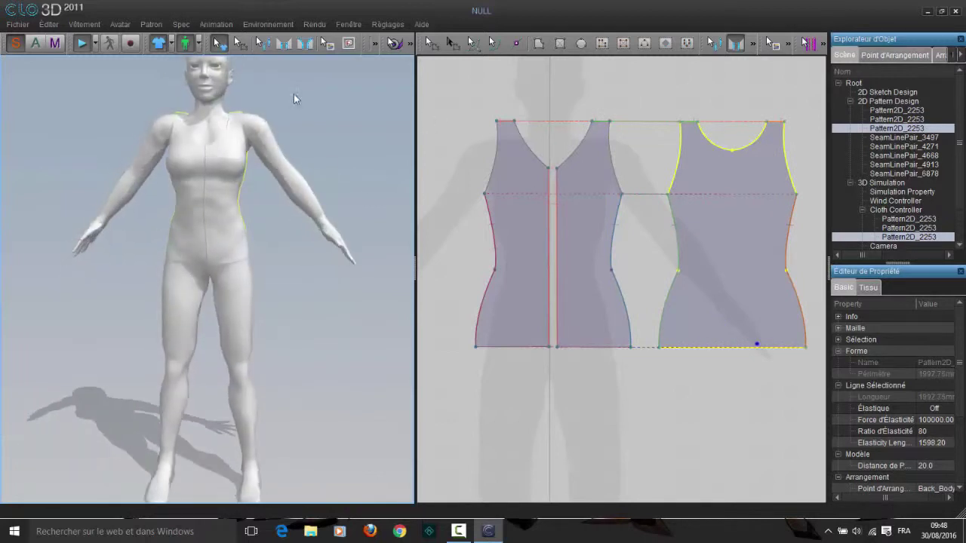
{"action": "left_click", "coordinate": [191, 149]}
{"action": "left_click", "coordinate": [120, 98]}
{"action": "left_click", "coordinate": [82, 43]}
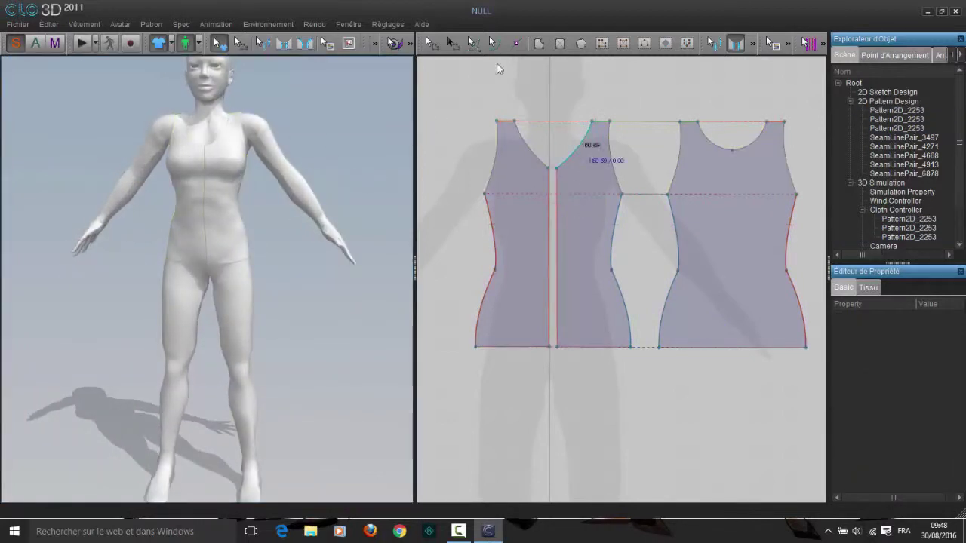
Step: Delete the mirrored front half and unfold the remaining one along its centre line into a full front piece
{"action": "left_click", "coordinate": [431, 43]}
{"action": "left_click", "coordinate": [576, 187]}
{"action": "key", "text": "Delete"}
{"action": "right_click", "coordinate": [549, 215]}
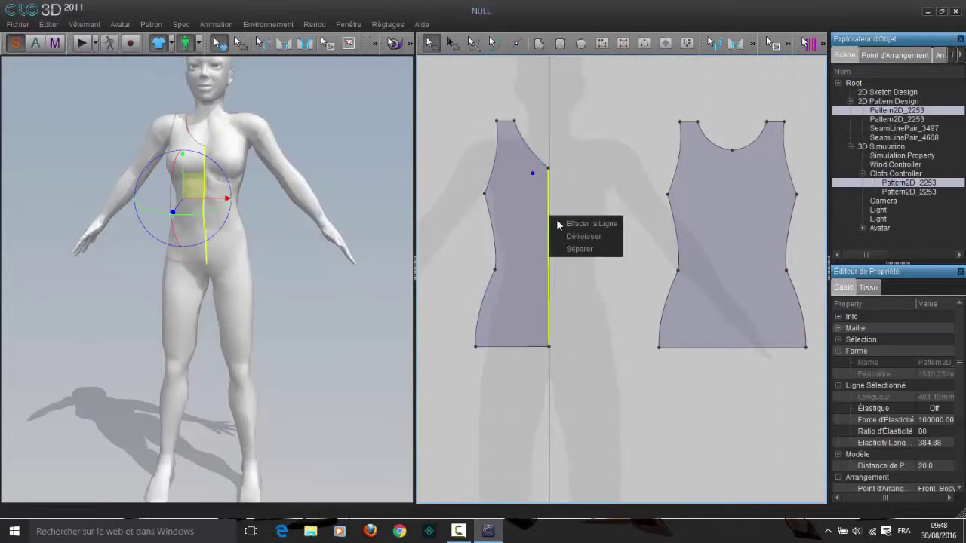
{"action": "left_click", "coordinate": [568, 247]}
Step: Rearrange the full front piece on the centre front torso point of the avatar and hide the arrangement points
{"action": "left_click", "coordinate": [376, 44]}
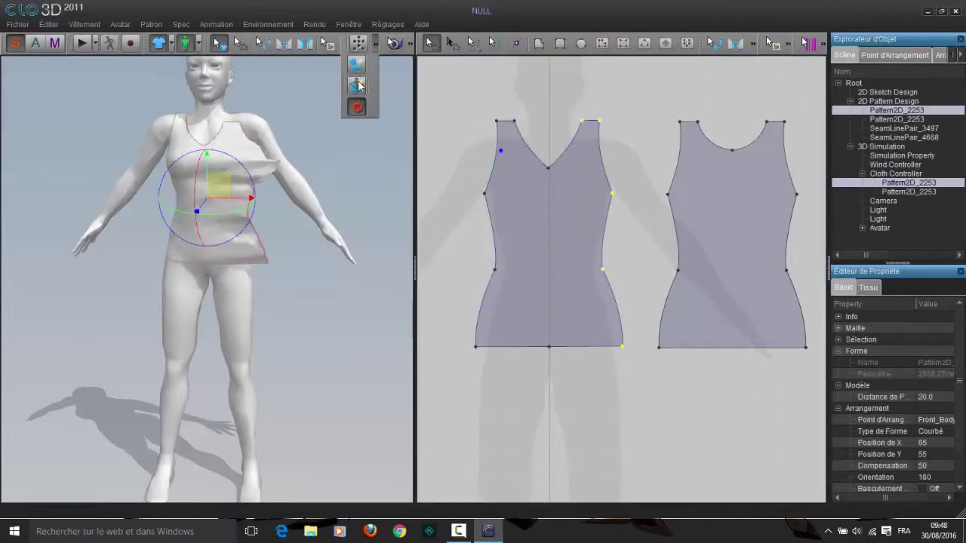
{"action": "left_click", "coordinate": [359, 86]}
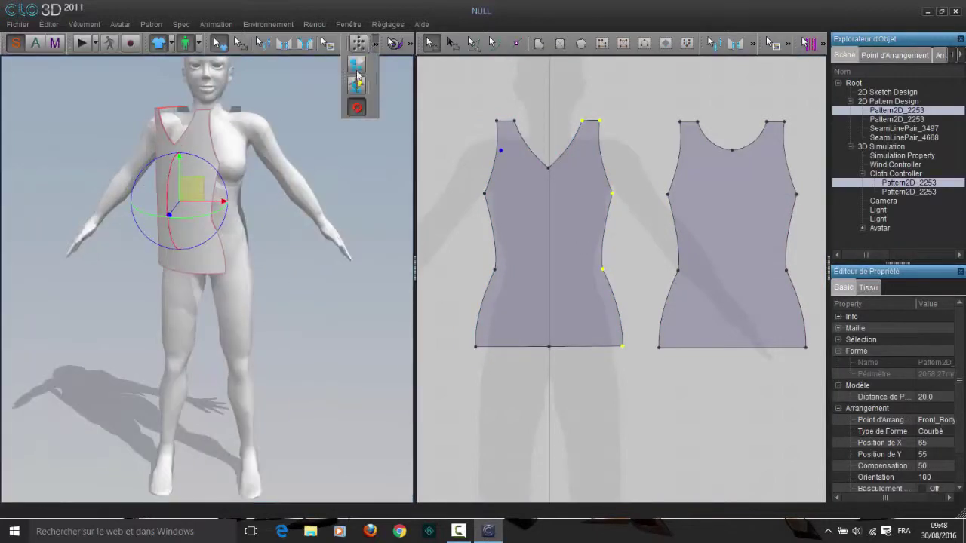
{"action": "left_click_drag", "start_coordinate": [187, 195], "coordinate": [82, 231]}
{"action": "left_click", "coordinate": [205, 196]}
{"action": "right_click", "coordinate": [316, 104]}
{"action": "left_click", "coordinate": [344, 130]}
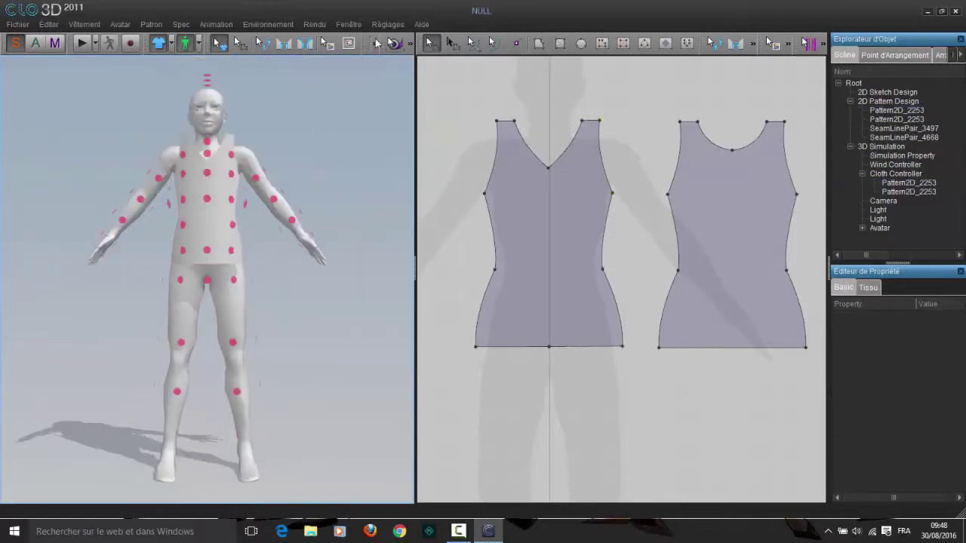
{"action": "left_click", "coordinate": [376, 44]}
{"action": "left_click", "coordinate": [361, 49]}
Step: Sew the unsewn shoulder edge of the front piece to the matching back shoulder with segment sewing
{"action": "left_click", "coordinate": [715, 48]}
{"action": "left_click", "coordinate": [736, 47]}
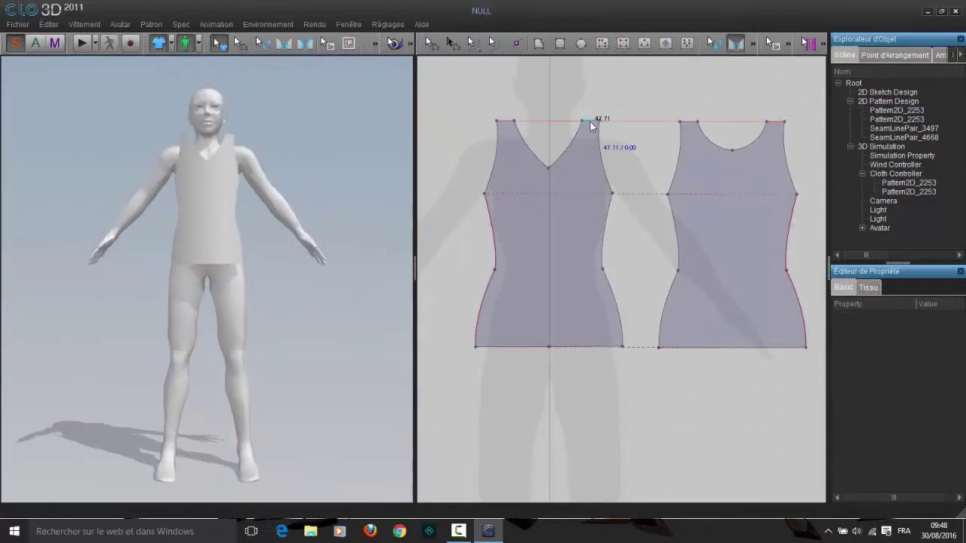
{"action": "left_click", "coordinate": [593, 121]}
{"action": "left_click", "coordinate": [698, 123]}
{"action": "left_click", "coordinate": [753, 45]}
{"action": "left_click", "coordinate": [717, 65]}
{"action": "left_click", "coordinate": [613, 193]}
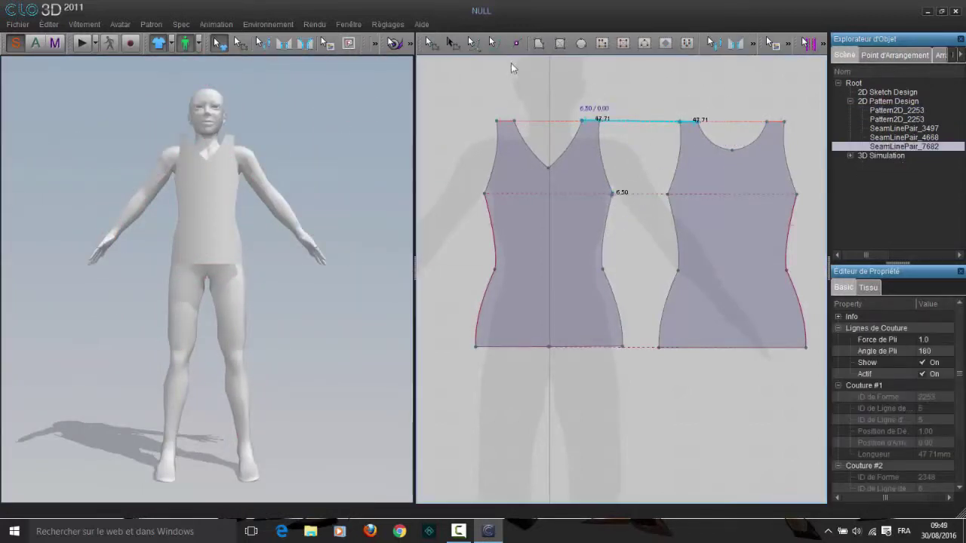
{"action": "left_click", "coordinate": [432, 43]}
{"action": "left_click", "coordinate": [736, 47]}
Step: Sew the remaining side seam between the front and back pieces from underarm to hem with free sewing
{"action": "left_click", "coordinate": [753, 44]}
{"action": "left_click", "coordinate": [717, 64]}
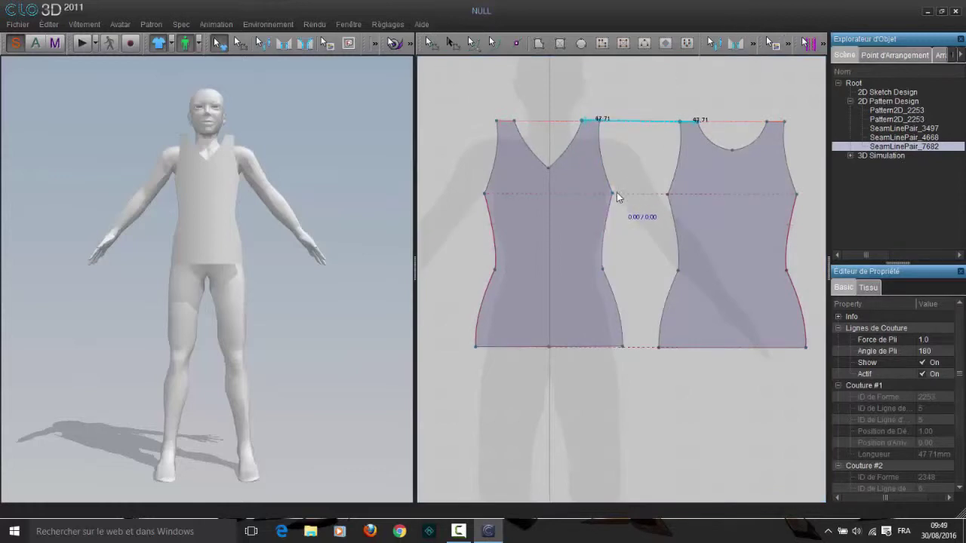
{"action": "left_click", "coordinate": [613, 194]}
{"action": "left_click", "coordinate": [662, 341]}
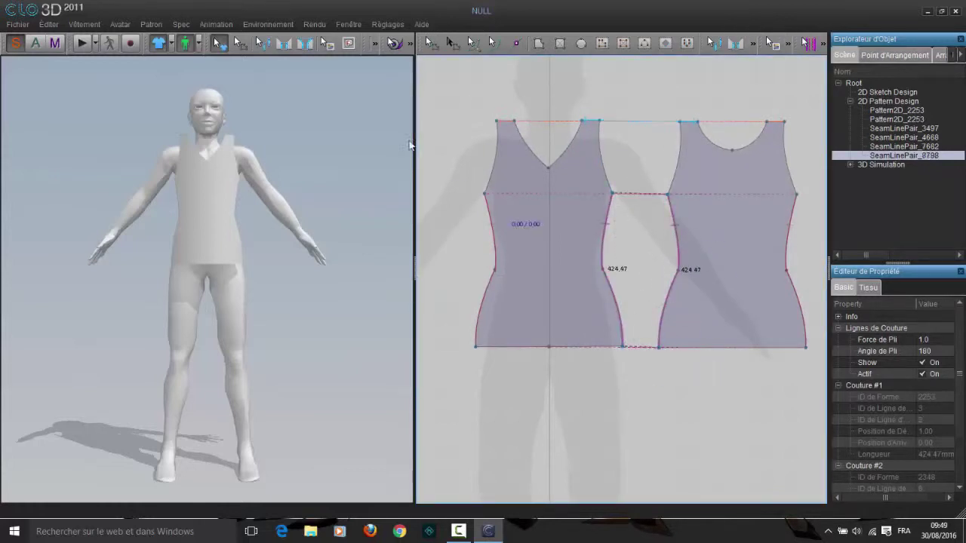
Step: Run the simulation to drape the sewn top on the avatar
{"action": "left_click", "coordinate": [79, 43]}
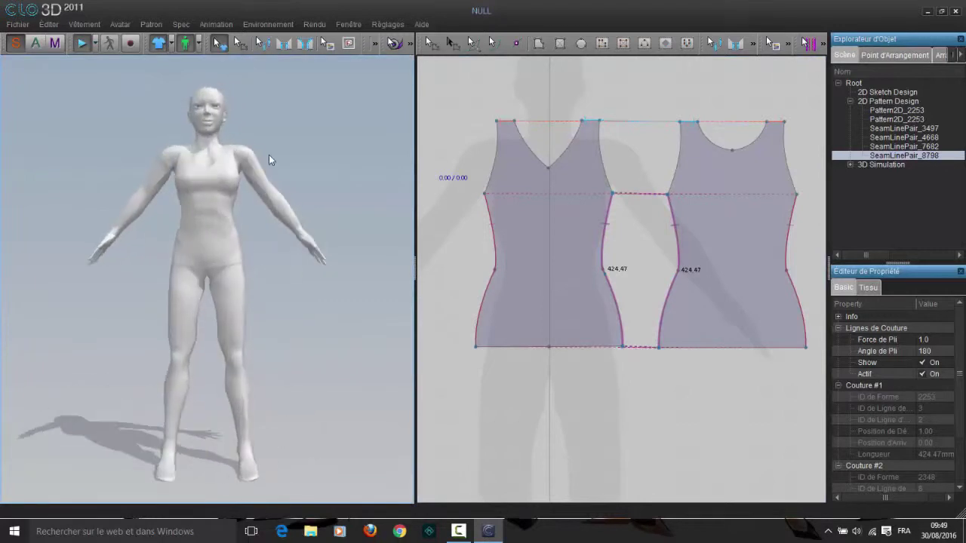
{"action": "middle_click_drag", "start_coordinate": [526, 79], "coordinate": [554, 83]}
{"action": "scroll", "coordinate": [568, 77], "scroll_direction": "down", "scroll_amount": 3}
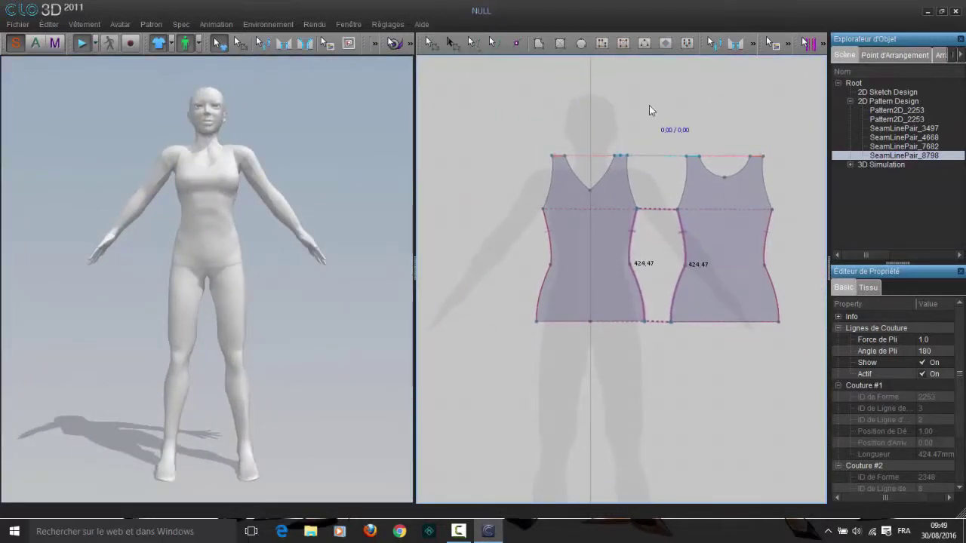
Step: Delete the extra midpoint on the front piece's hem line
{"action": "middle_click_drag", "start_coordinate": [649, 105], "coordinate": [647, 100]}
{"action": "left_click", "coordinate": [431, 44]}
{"action": "left_click", "coordinate": [589, 186]}
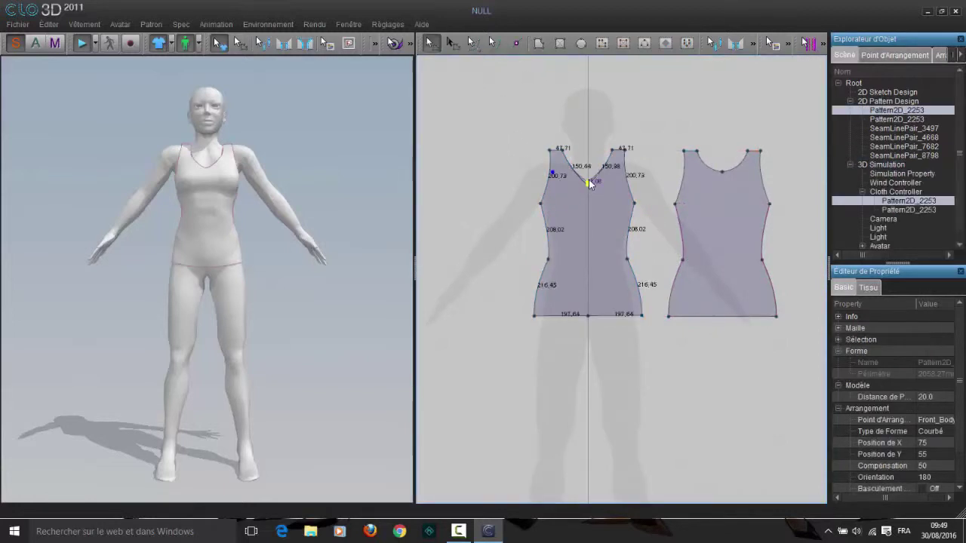
{"action": "middle_click_drag", "start_coordinate": [608, 94], "coordinate": [600, 94]}
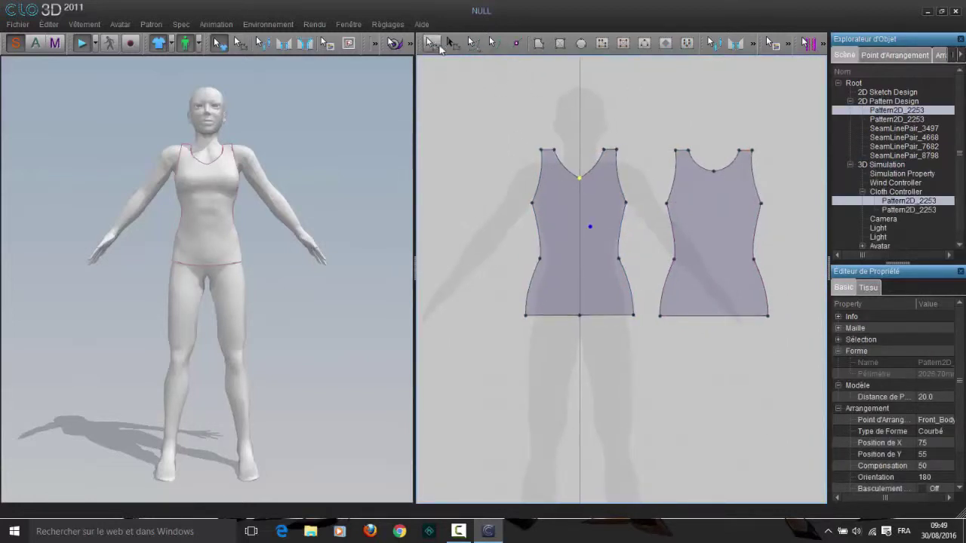
{"action": "left_click", "coordinate": [540, 44]}
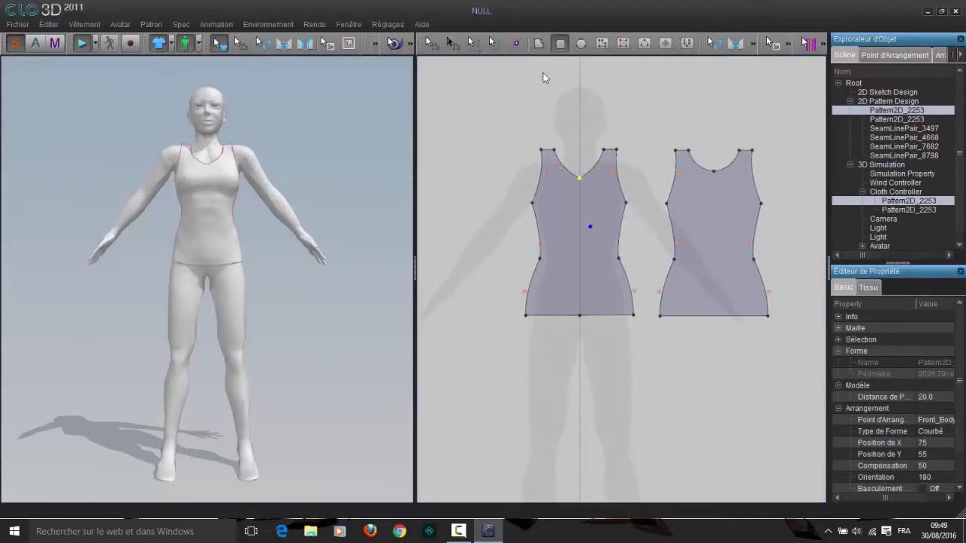
{"action": "right_click", "coordinate": [579, 317]}
{"action": "left_click", "coordinate": [580, 316]}
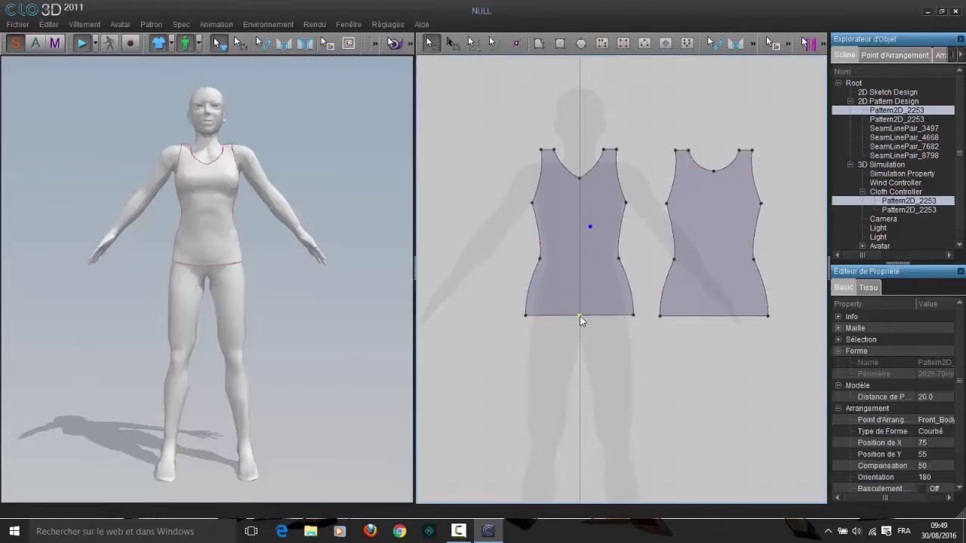
{"action": "right_click", "coordinate": [580, 316]}
{"action": "left_click", "coordinate": [613, 323]}
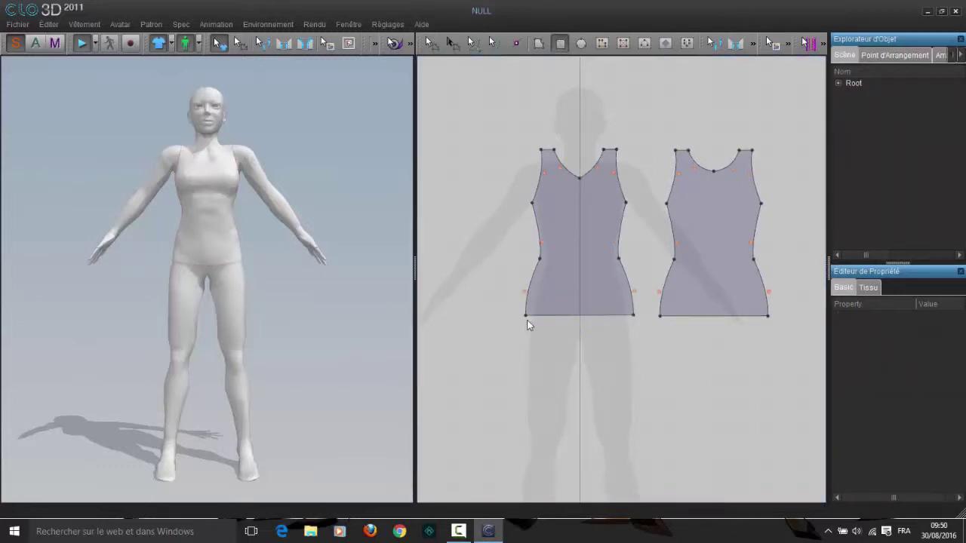
{"action": "left_click_drag", "start_coordinate": [526, 320], "coordinate": [546, 329]}
{"action": "left_click", "coordinate": [82, 44]}
{"action": "left_click", "coordinate": [431, 43]}
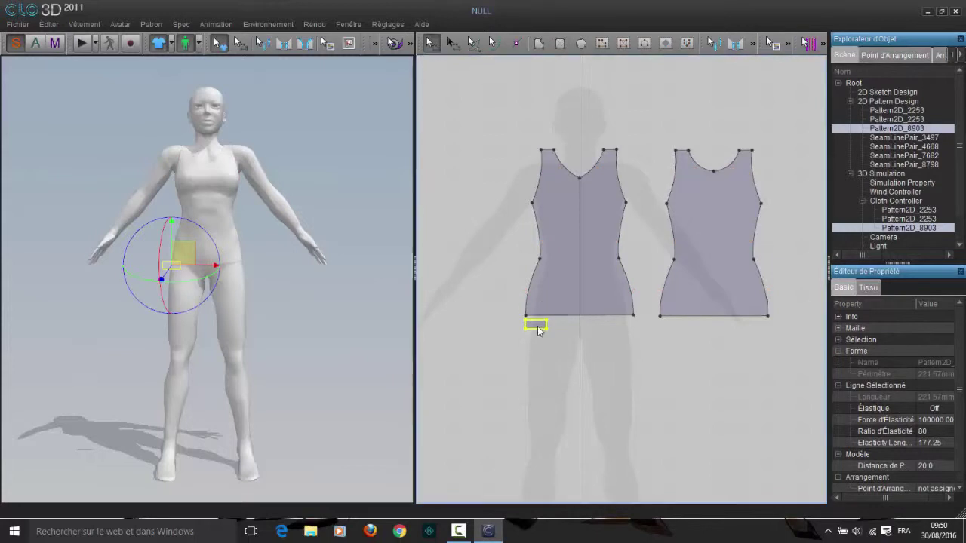
{"action": "right_click", "coordinate": [537, 327]}
{"action": "left_click", "coordinate": [592, 111]}
Step: Draw a rectangular hem band about 381 by 33 mm beneath the front piece and paste a copy beneath the back piece
{"action": "left_click", "coordinate": [560, 44]}
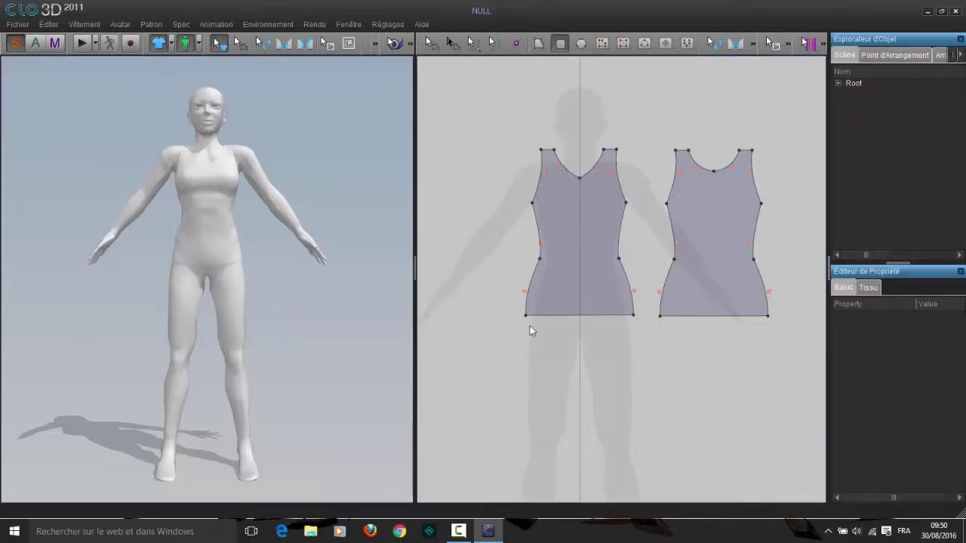
{"action": "left_click_drag", "start_coordinate": [527, 322], "coordinate": [632, 330]}
{"action": "left_click", "coordinate": [432, 44]}
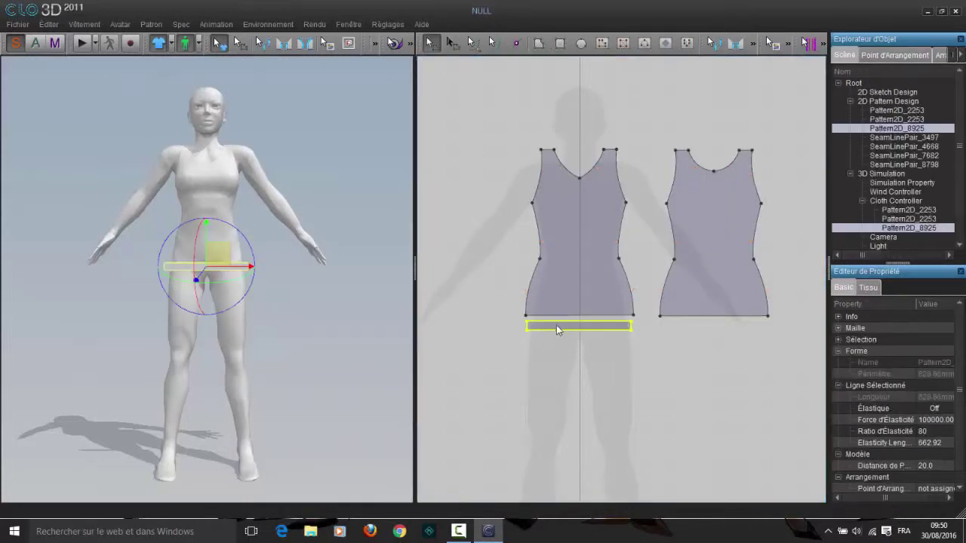
{"action": "right_click", "coordinate": [557, 329]}
{"action": "left_click", "coordinate": [608, 136]}
{"action": "key", "text": "ctrl+v"}
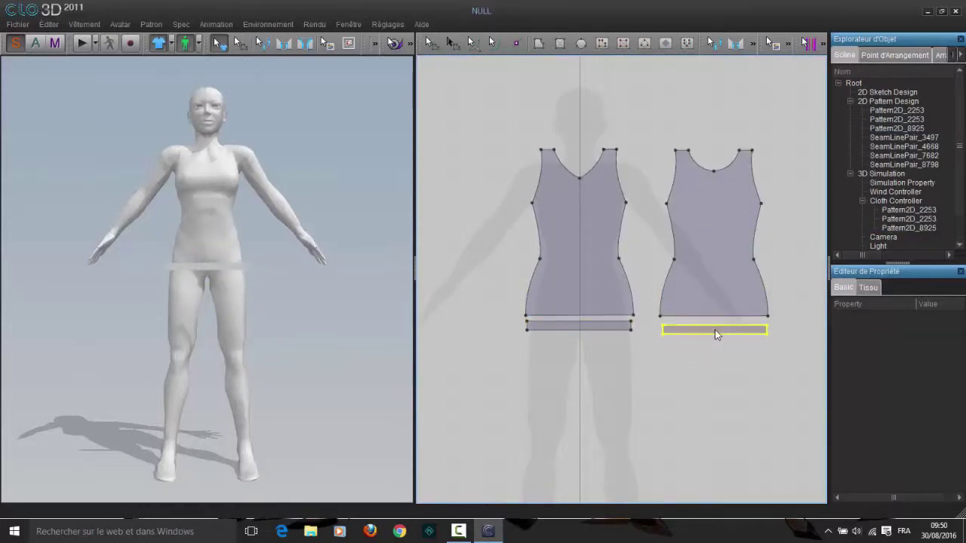
{"action": "left_click", "coordinate": [715, 328]}
Step: Arrange the two hem bands on the avatar's centre back and centre front hip points, and hide the arrangement points
{"action": "left_click", "coordinate": [374, 45]}
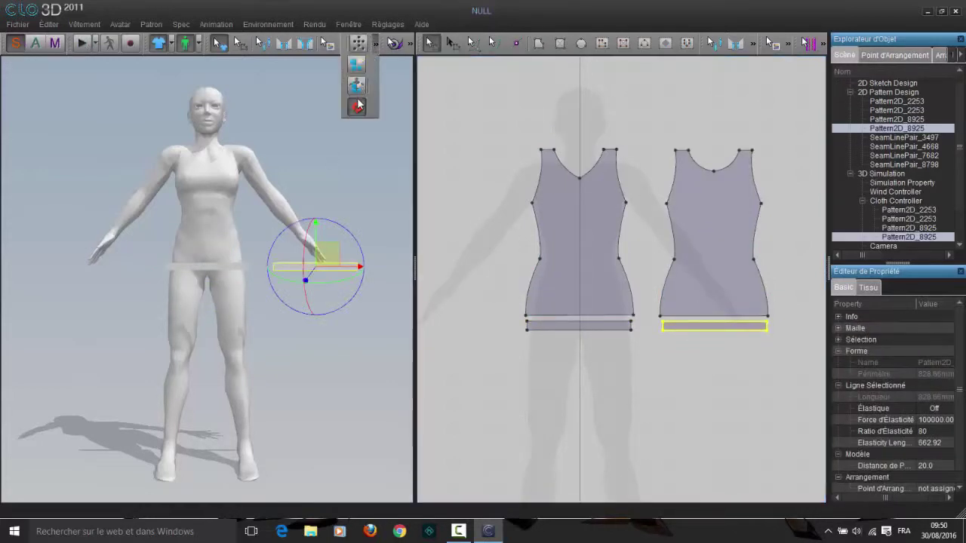
{"action": "left_click", "coordinate": [355, 50]}
{"action": "right_click_drag", "start_coordinate": [281, 183], "coordinate": [157, 208]}
{"action": "left_click", "coordinate": [204, 291]}
{"action": "right_click_drag", "start_coordinate": [392, 228], "coordinate": [289, 171]}
{"action": "left_click", "coordinate": [212, 340]}
{"action": "left_click", "coordinate": [212, 288]}
{"action": "right_click", "coordinate": [337, 87]}
{"action": "left_click", "coordinate": [365, 108]}
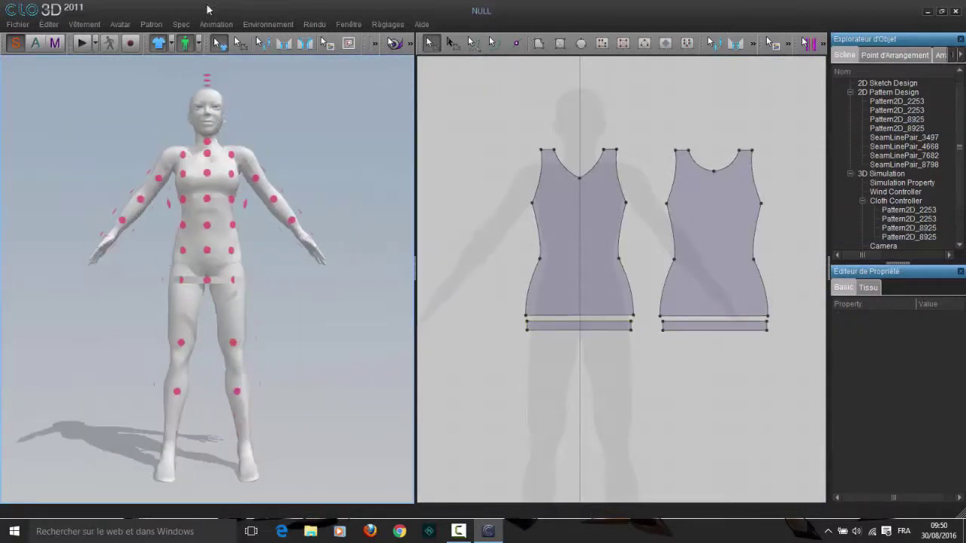
{"action": "left_click", "coordinate": [373, 45]}
{"action": "left_click", "coordinate": [361, 50]}
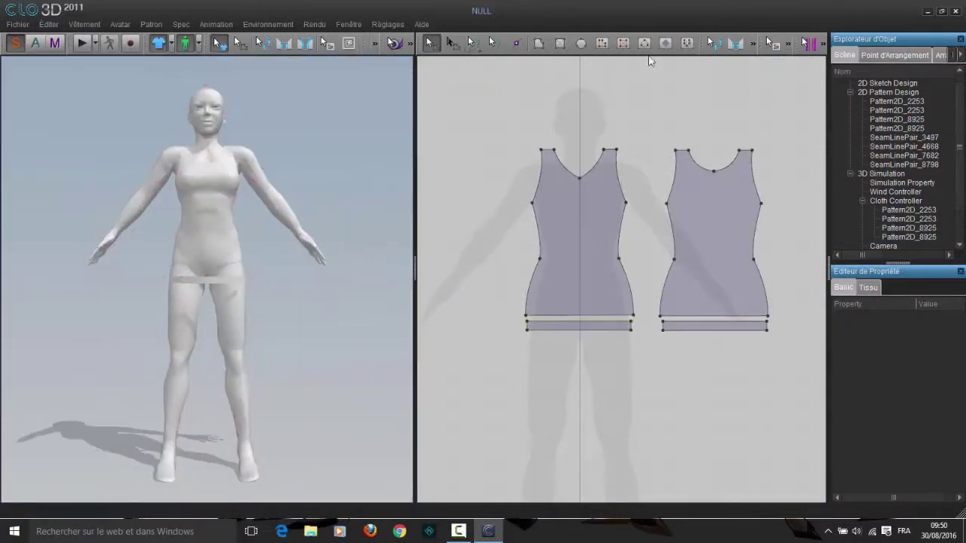
Step: Sew the hem bands to the front and back hems and to each other at the sides, and run the simulation
{"action": "left_click", "coordinate": [735, 44]}
{"action": "left_click", "coordinate": [586, 323]}
{"action": "left_click", "coordinate": [587, 315]}
{"action": "left_click", "coordinate": [704, 317]}
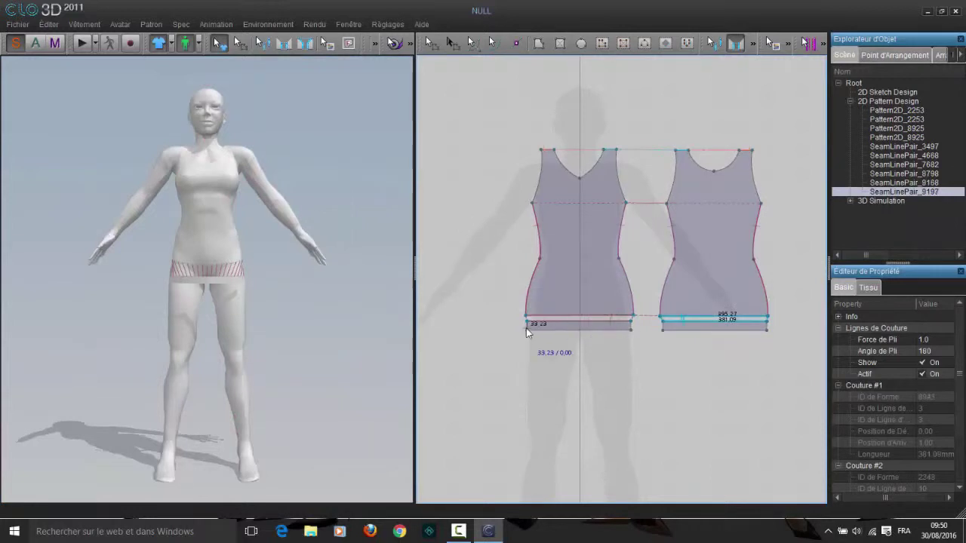
{"action": "left_click", "coordinate": [769, 333]}
{"action": "left_click", "coordinate": [663, 331]}
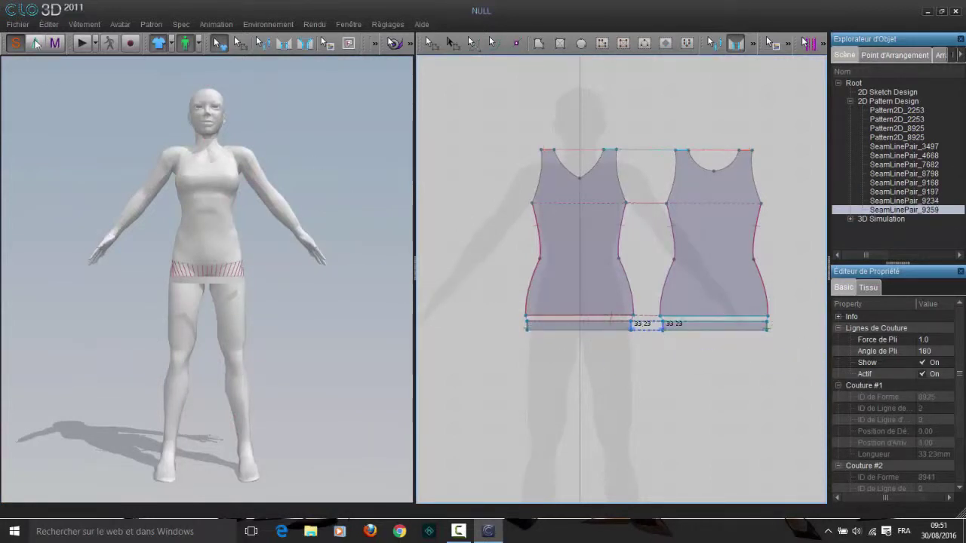
{"action": "left_click", "coordinate": [81, 44]}
Step: Draw a four-sided half-sleeve piece beside the front piece and shift its lower inner corner to straighten the fold edge
{"action": "middle_click_drag", "start_coordinate": [618, 86], "coordinate": [658, 83]}
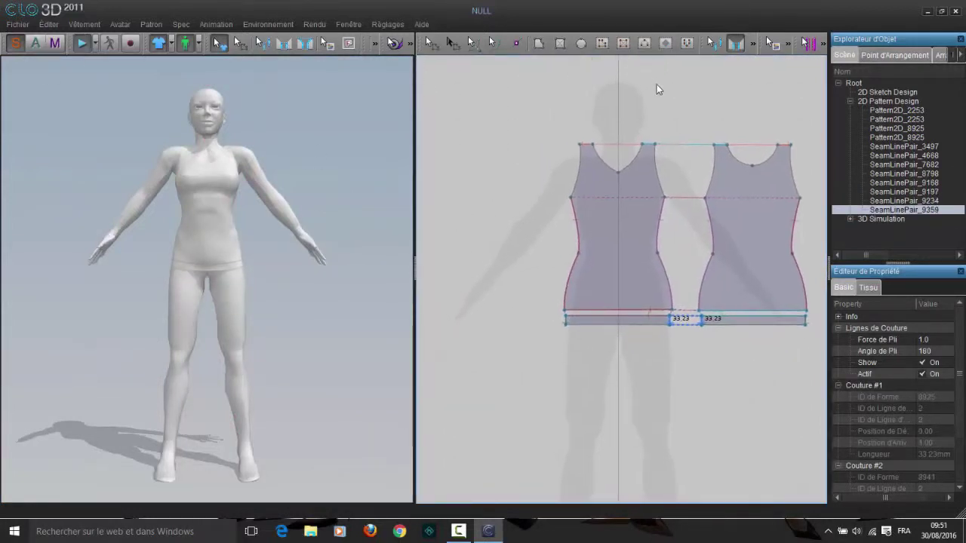
{"action": "left_click", "coordinate": [531, 45]}
{"action": "left_click", "coordinate": [486, 237]}
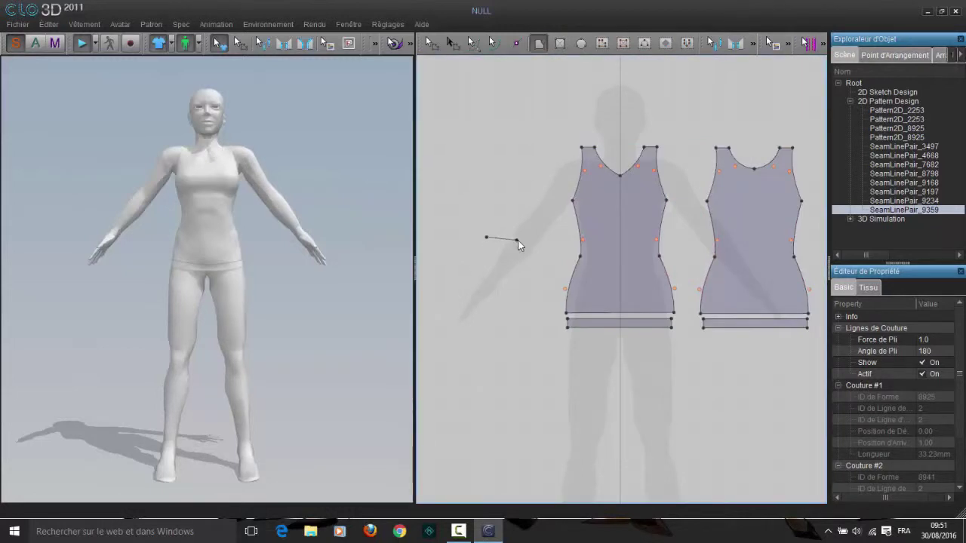
{"action": "left_click", "coordinate": [524, 236]}
{"action": "left_click", "coordinate": [497, 194]}
{"action": "left_click", "coordinate": [487, 236]}
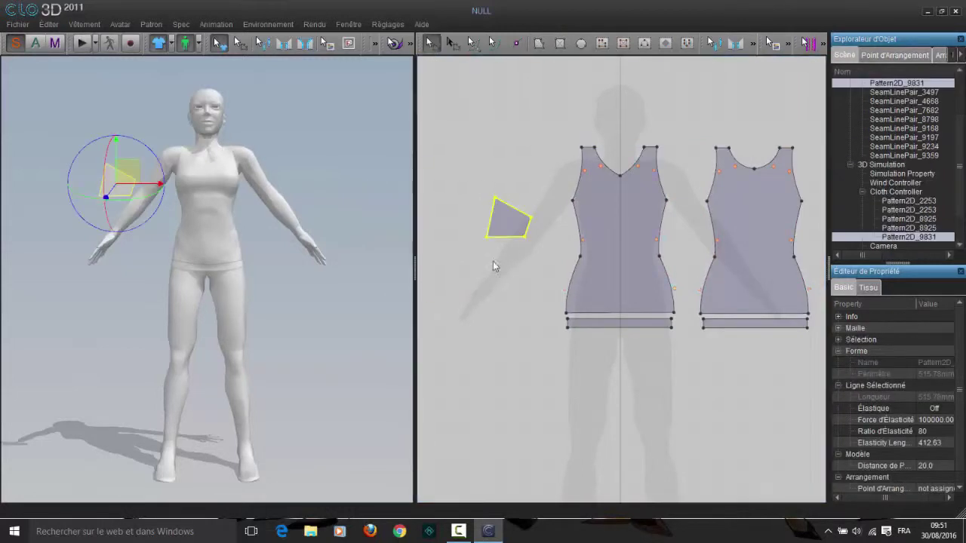
{"action": "left_click", "coordinate": [493, 262]}
{"action": "left_click_drag", "start_coordinate": [489, 237], "coordinate": [494, 239]}
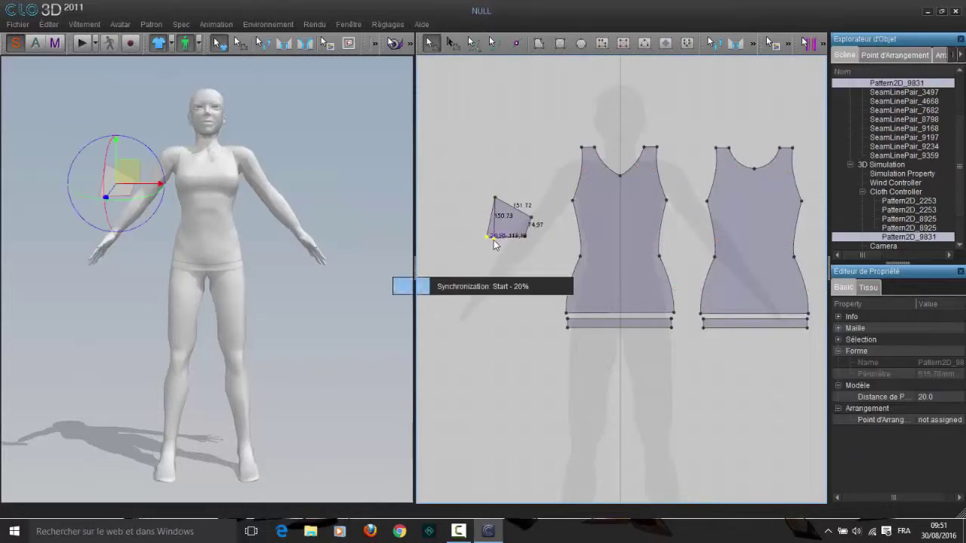
Step: Add a point near the outer end of the half sleeve's cap edge and curve the cap
{"action": "left_click", "coordinate": [517, 44]}
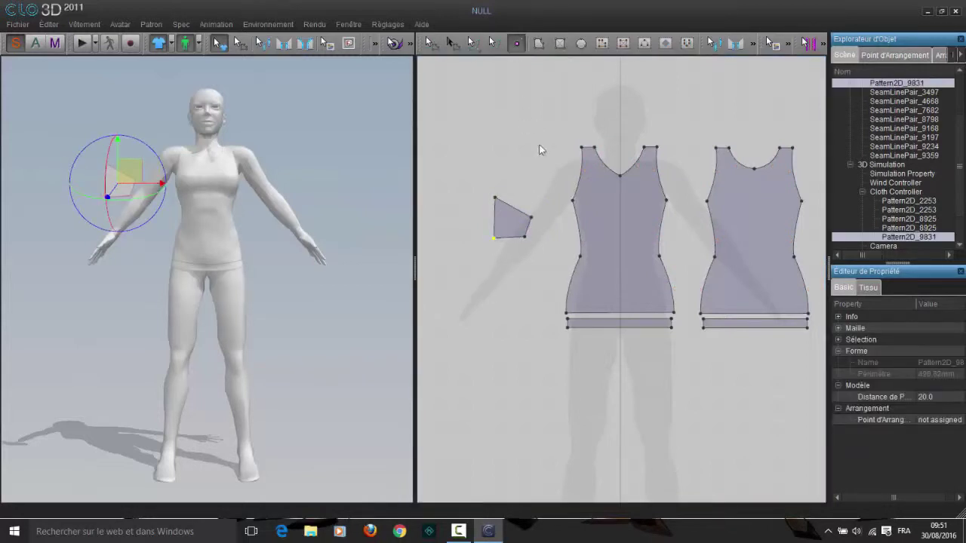
{"action": "left_click", "coordinate": [524, 212]}
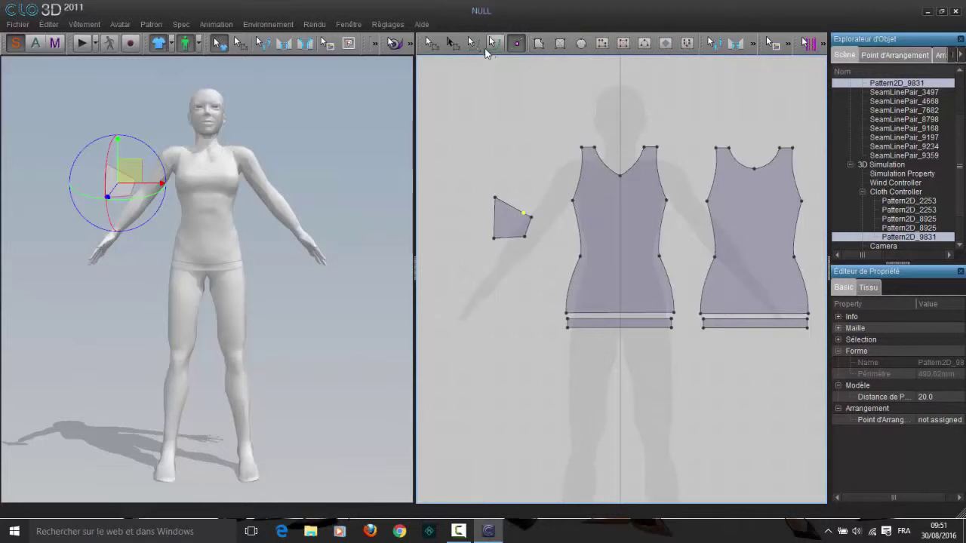
{"action": "left_click", "coordinate": [474, 43]}
{"action": "left_click_drag", "start_coordinate": [509, 206], "coordinate": [512, 201]}
{"action": "left_click", "coordinate": [527, 216]}
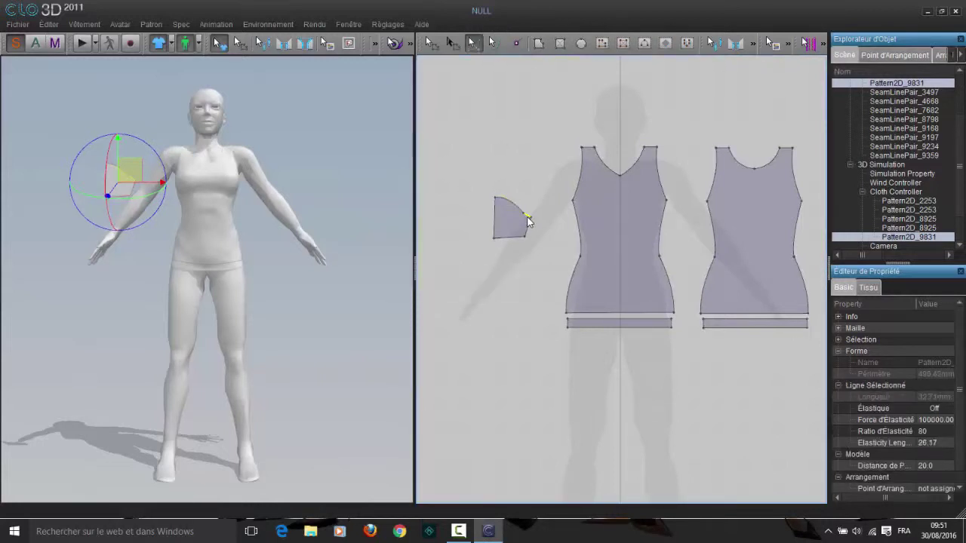
{"action": "left_click", "coordinate": [431, 44]}
{"action": "left_click_drag", "start_coordinate": [495, 238], "coordinate": [497, 237]}
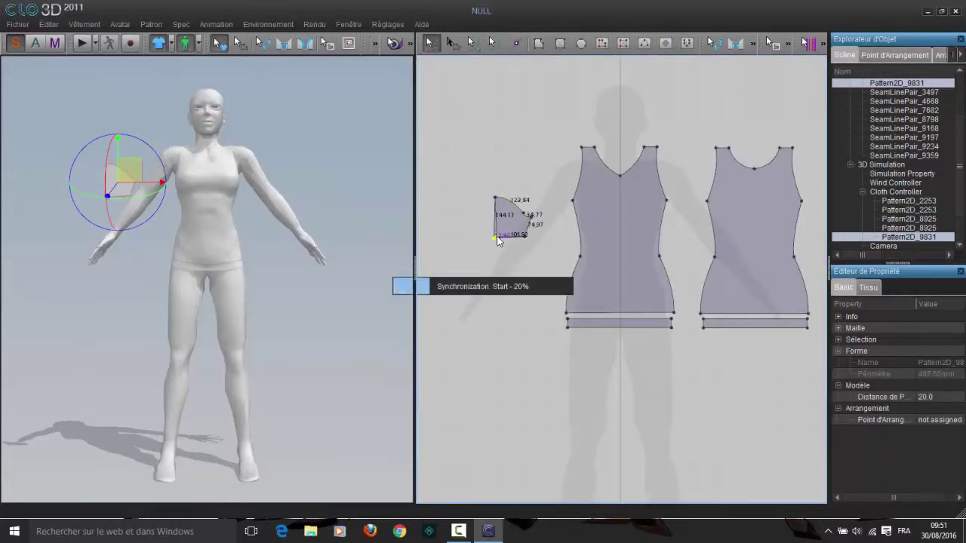
Step: Erase the half sleeve's fold line and delete the remaining piece
{"action": "right_click", "coordinate": [497, 212]}
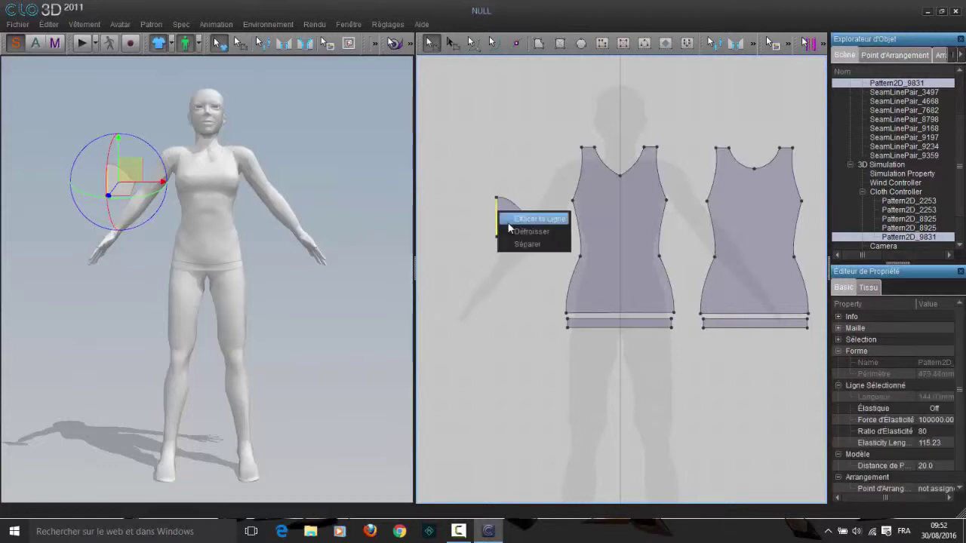
{"action": "left_click", "coordinate": [508, 222]}
{"action": "left_click", "coordinate": [525, 228]}
{"action": "right_click", "coordinate": [524, 229]}
{"action": "left_click", "coordinate": [557, 237]}
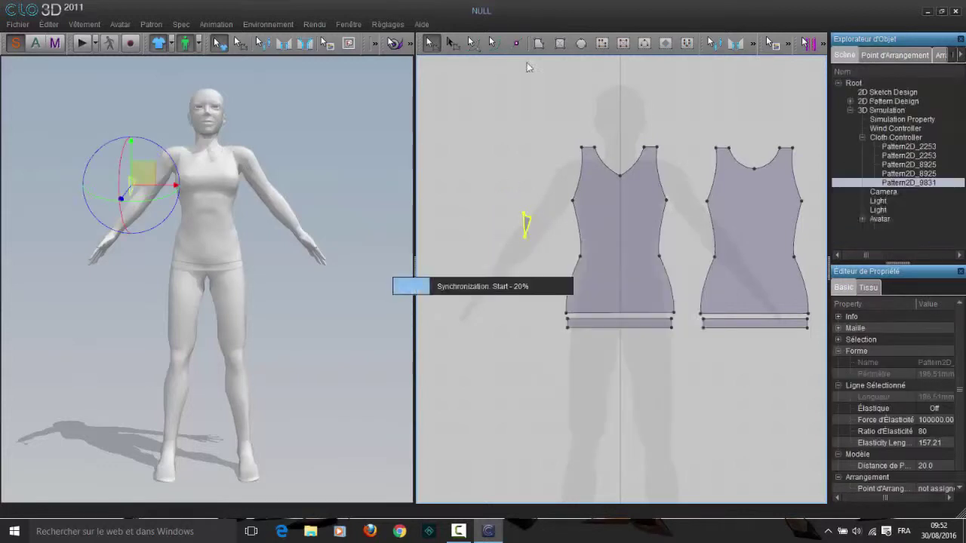
Step: Draw a five-point half-sleeve piece beside the front piece and curve its cap edges
{"action": "left_click", "coordinate": [539, 44]}
{"action": "left_click", "coordinate": [500, 240]}
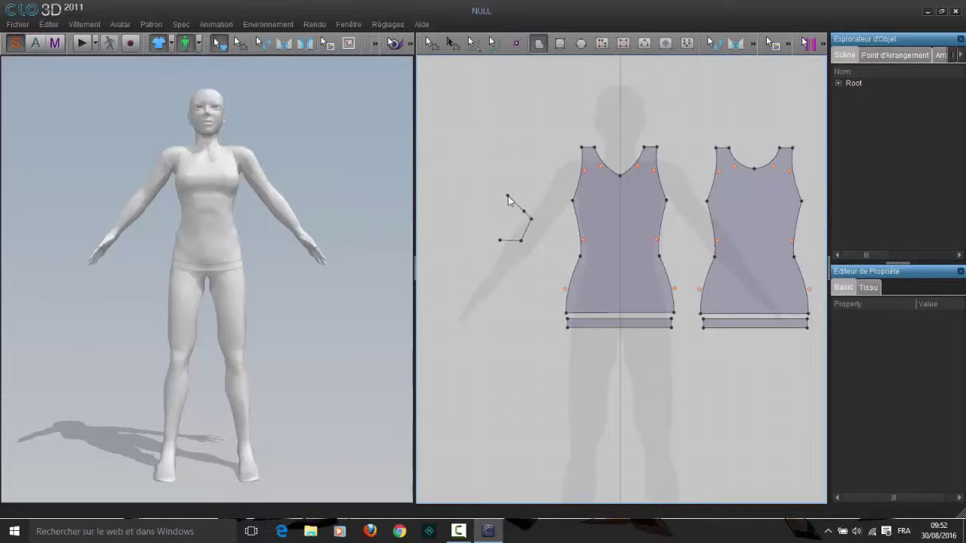
{"action": "left_click", "coordinate": [498, 241]}
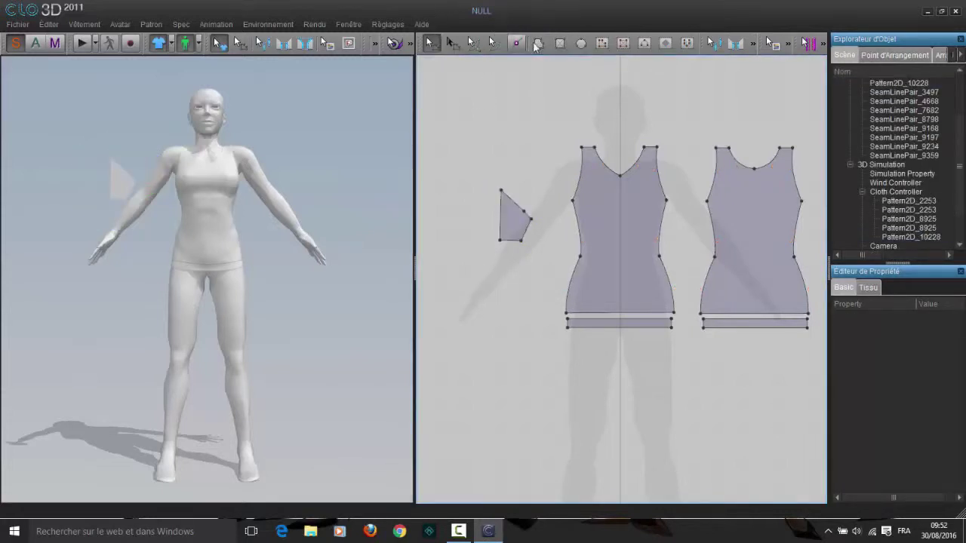
{"action": "left_click", "coordinate": [473, 44]}
{"action": "left_click_drag", "start_coordinate": [513, 201], "coordinate": [526, 218]}
Step: Adjust the half sleeve's hem corners and fold edge, and unfold it into a full symmetrical sleeve
{"action": "left_click", "coordinate": [431, 43]}
{"action": "left_click_drag", "start_coordinate": [469, 227], "coordinate": [525, 257]}
{"action": "left_click_drag", "start_coordinate": [514, 240], "coordinate": [526, 237]}
{"action": "left_click_drag", "start_coordinate": [501, 194], "coordinate": [501, 195]}
{"action": "right_click", "coordinate": [500, 202]}
{"action": "left_click", "coordinate": [508, 219]}
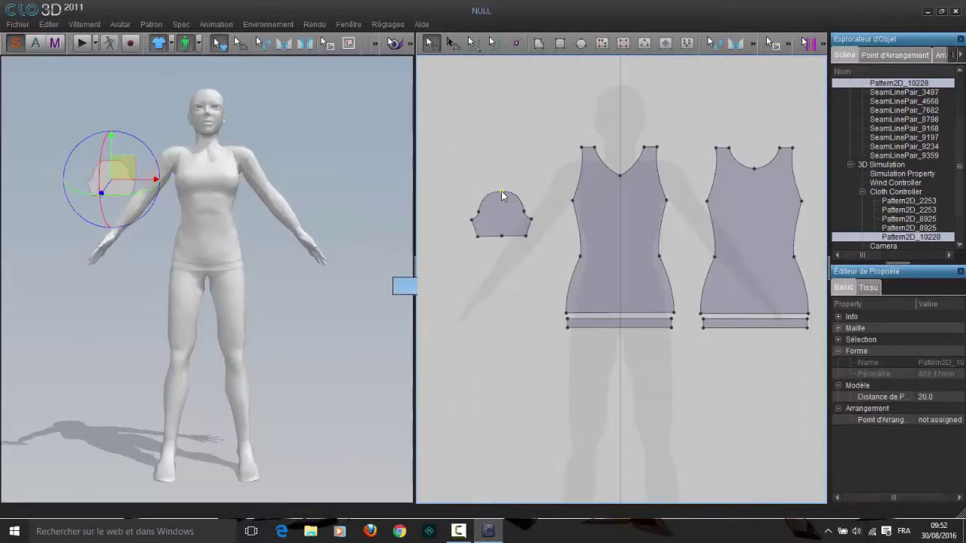
Step: Delete the midpoint of the sleeve's hem and move both underarm sides slightly outward to widen the sleeve
{"action": "key", "text": "Delete"}
{"action": "left_click_drag", "start_coordinate": [453, 204], "coordinate": [482, 259]}
{"action": "left_click_drag", "start_coordinate": [475, 228], "coordinate": [472, 229]}
{"action": "left_click_drag", "start_coordinate": [516, 248], "coordinate": [530, 228]}
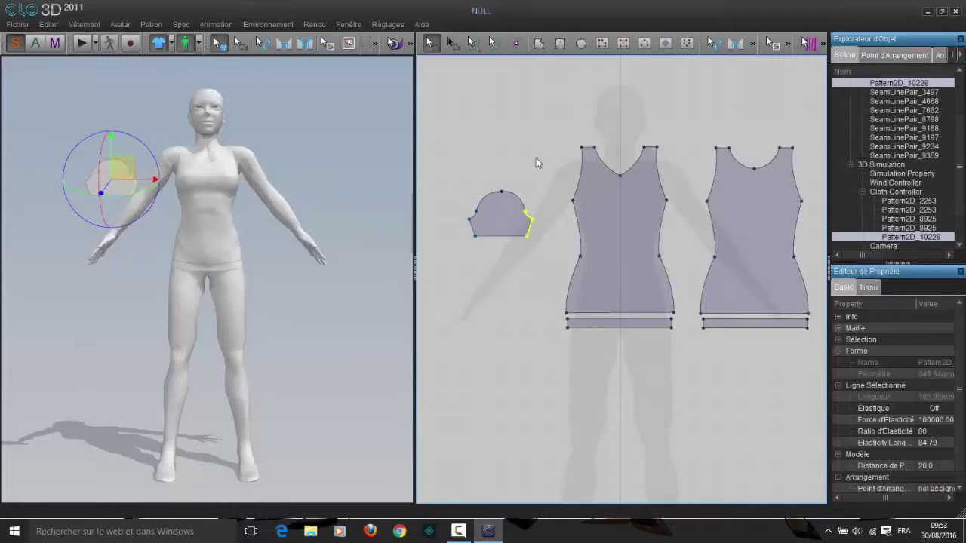
{"action": "left_click", "coordinate": [537, 159]}
Step: Move the back piece and its hem band away from the front piece to make room for a second sleeve
{"action": "left_click_drag", "start_coordinate": [827, 389], "coordinate": [827, 390]}
{"action": "left_click_drag", "start_coordinate": [690, 127], "coordinate": [821, 423]}
{"action": "left_click_drag", "start_coordinate": [748, 241], "coordinate": [783, 243]}
Step: Copy the sleeve and paste the copy between the front and back pieces
{"action": "right_click", "coordinate": [493, 220]}
{"action": "left_click", "coordinate": [521, 254]}
{"action": "right_click", "coordinate": [701, 186]}
{"action": "left_click", "coordinate": [726, 213]}
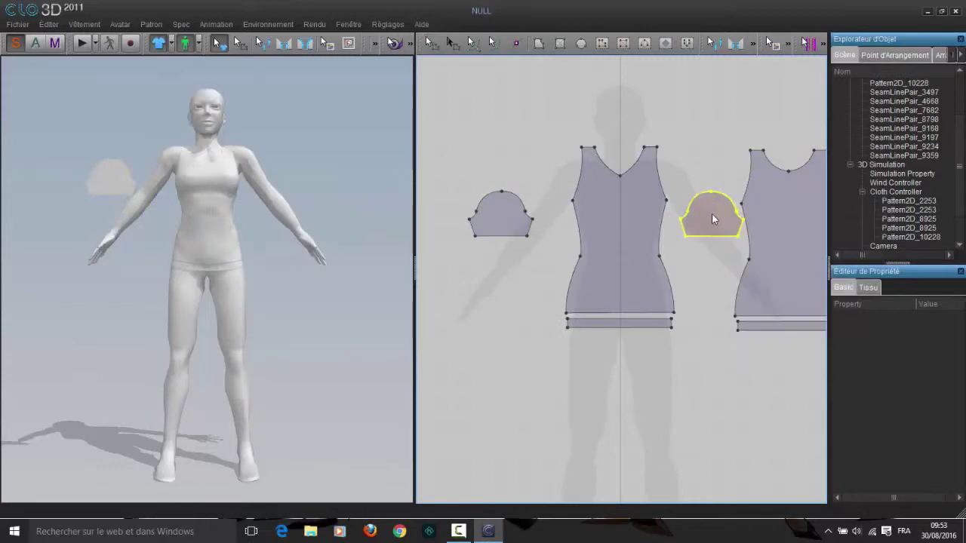
{"action": "left_click", "coordinate": [708, 215]}
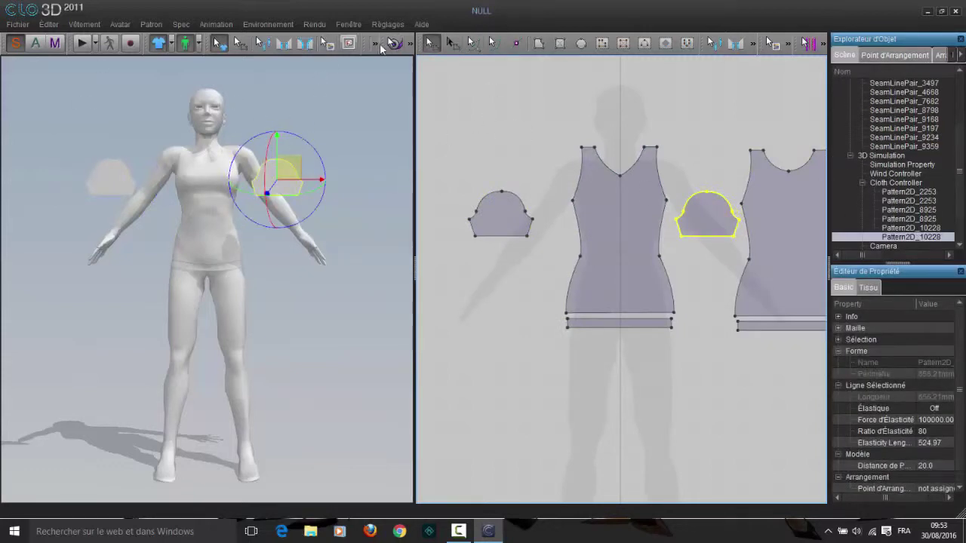
Step: Show the arrangement points and place the copied sleeve on the avatar's left upper arm, adjusting its height
{"action": "left_click", "coordinate": [376, 44]}
{"action": "left_click", "coordinate": [361, 84]}
{"action": "right_click_drag", "start_coordinate": [353, 163], "coordinate": [149, 157]}
{"action": "left_click", "coordinate": [207, 173]}
{"action": "left_click_drag", "start_coordinate": [151, 166], "coordinate": [151, 154]}
Step: Place the original sleeve on the avatar's right upper arm and shift it into position around the shoulder
{"action": "right_click_drag", "start_coordinate": [295, 144], "coordinate": [143, 179]}
{"action": "left_click", "coordinate": [237, 217]}
{"action": "left_click", "coordinate": [177, 182]}
{"action": "left_click_drag", "start_coordinate": [123, 187], "coordinate": [118, 161]}
{"action": "right_click_drag", "start_coordinate": [118, 161], "coordinate": [190, 231]}
{"action": "left_click_drag", "start_coordinate": [197, 243], "coordinate": [224, 259]}
{"action": "right_click_drag", "start_coordinate": [223, 258], "coordinate": [95, 198]}
{"action": "left_click_drag", "start_coordinate": [115, 163], "coordinate": [127, 164]}
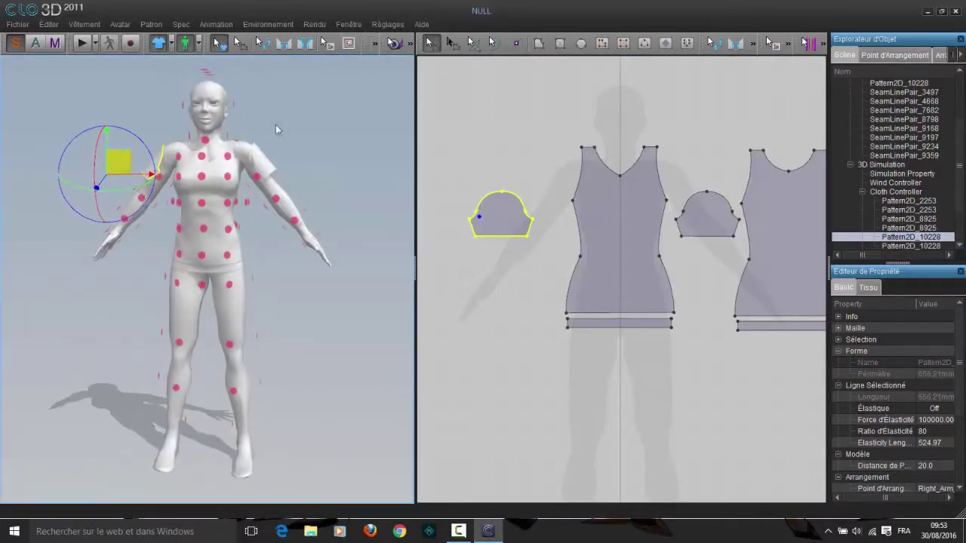
{"action": "right_click", "coordinate": [294, 124]}
{"action": "left_click", "coordinate": [332, 175]}
Step: Widen the original sleeve at both underarm sides and delete the copied sleeve
{"action": "left_click_drag", "start_coordinate": [490, 260], "coordinate": [465, 227]}
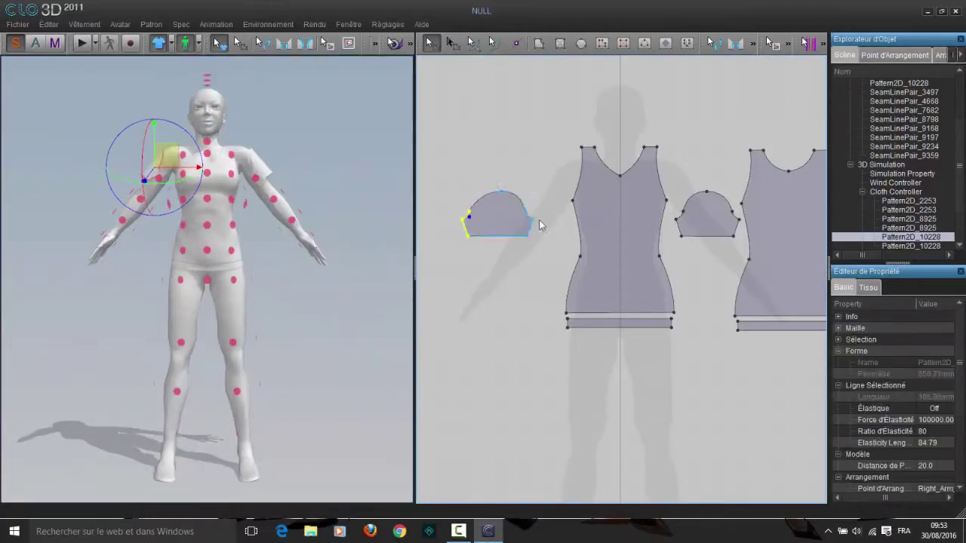
{"action": "left_click_drag", "start_coordinate": [546, 246], "coordinate": [538, 227]}
{"action": "left_click", "coordinate": [695, 222]}
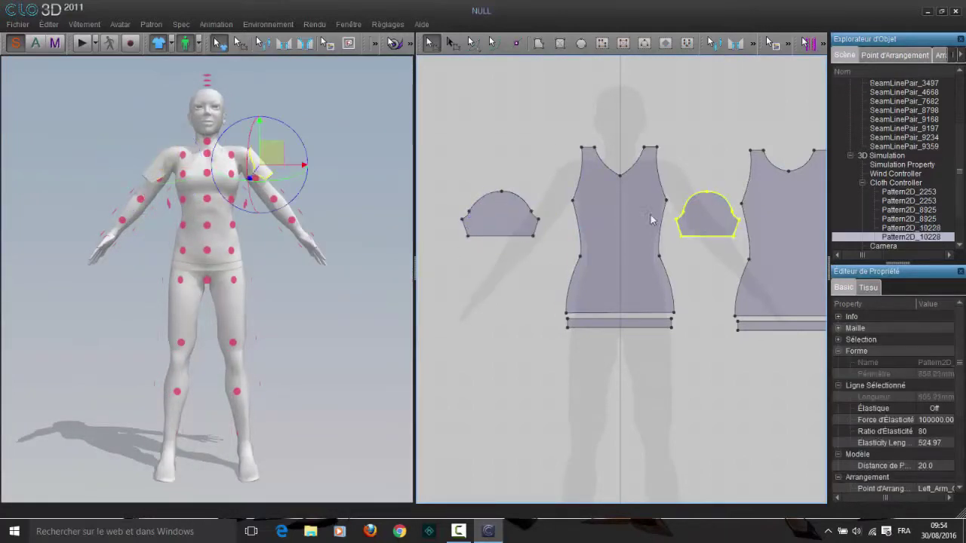
{"action": "key", "text": "Delete"}
Step: Rearrange the widened sleeve on the avatar's right upper arm point and fine-tune its position at the shoulder
{"action": "left_click", "coordinate": [160, 163]}
{"action": "right_click_drag", "start_coordinate": [160, 162], "coordinate": [120, 168]}
{"action": "left_click", "coordinate": [145, 201]}
{"action": "right_click_drag", "start_coordinate": [49, 127], "coordinate": [89, 154]}
{"action": "mouse_move", "coordinate": [97, 148]}
{"action": "left_mouse_down"}
{"action": "mouse_move", "coordinate": [97, 139]}
{"action": "mouse_move", "coordinate": [101, 146]}
{"action": "left_mouse_up"}
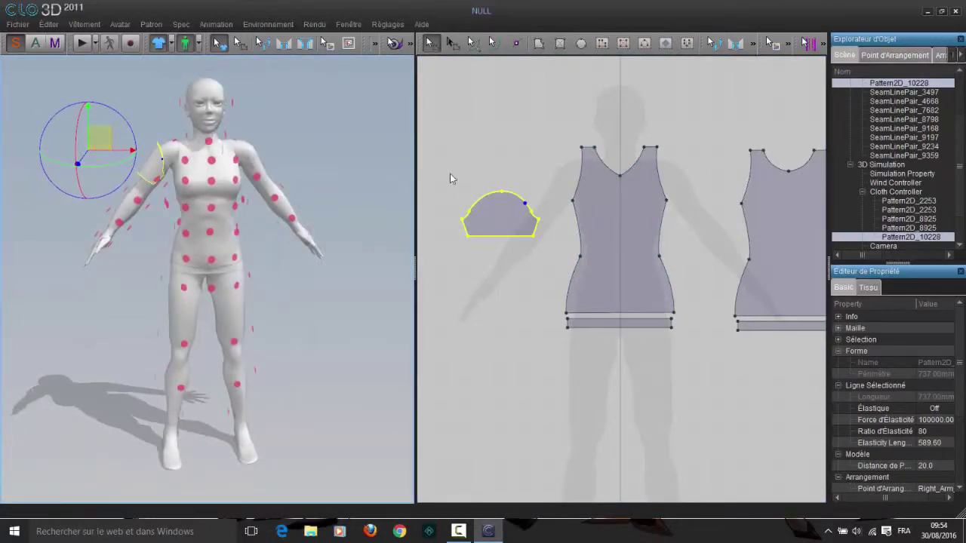
Step: Copy the sleeve piece and paste it mirrored between the front and back pieces
{"action": "left_click", "coordinate": [499, 216]}
{"action": "right_click", "coordinate": [710, 186]}
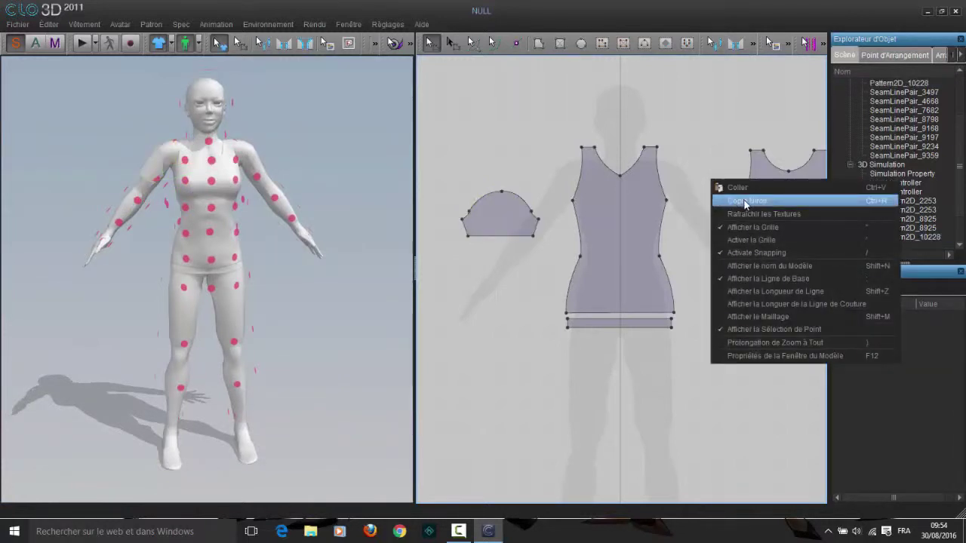
{"action": "left_click", "coordinate": [745, 201]}
{"action": "left_click", "coordinate": [708, 214]}
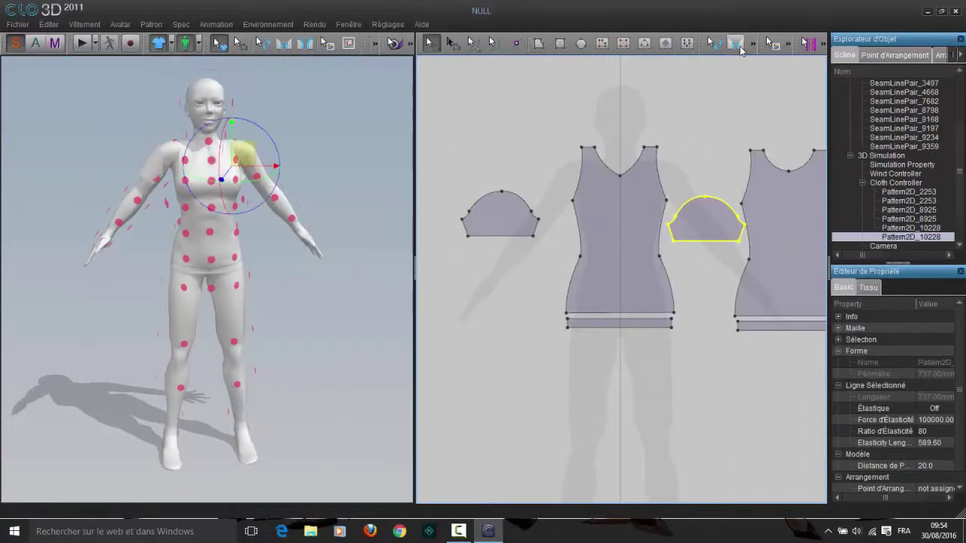
Step: Sew the original sleeve's cap halves to the matching front and back armhole edges
{"action": "left_click", "coordinate": [739, 47]}
{"action": "left_click", "coordinate": [538, 220]}
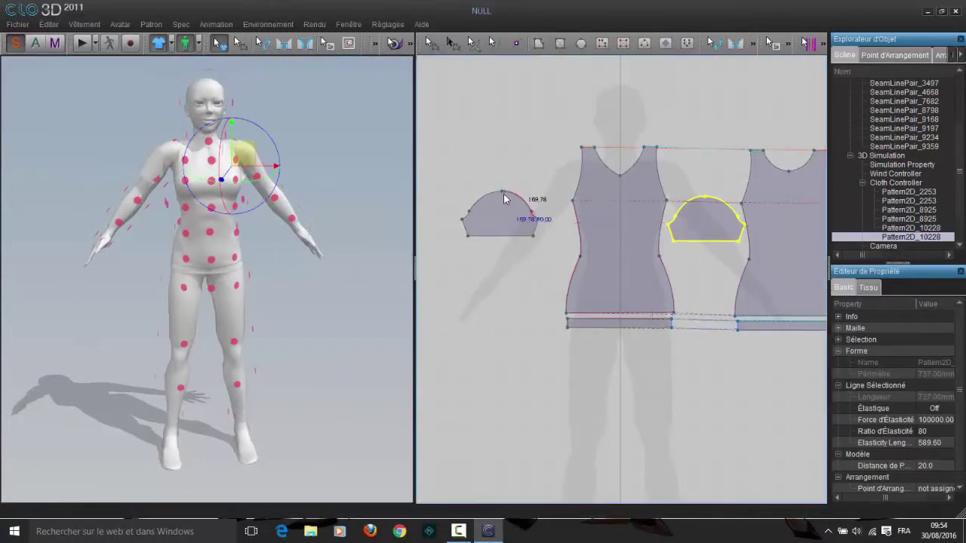
{"action": "left_click", "coordinate": [586, 162]}
{"action": "middle_click_drag", "start_coordinate": [803, 206], "coordinate": [671, 196]}
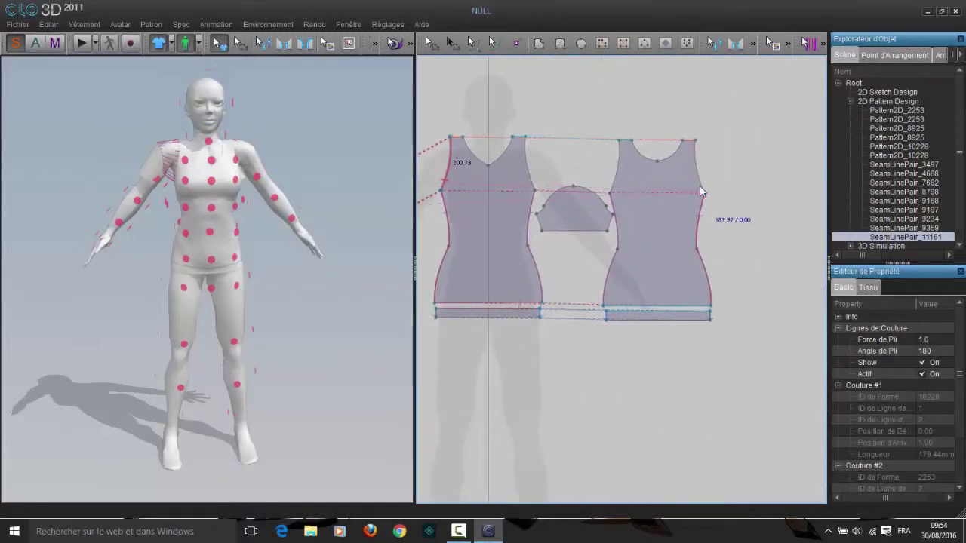
{"action": "left_click", "coordinate": [696, 139]}
Step: Sew the mirrored sleeve's cap halves to the remaining front and back armhole edges
{"action": "middle_click_drag", "start_coordinate": [592, 104], "coordinate": [704, 97]}
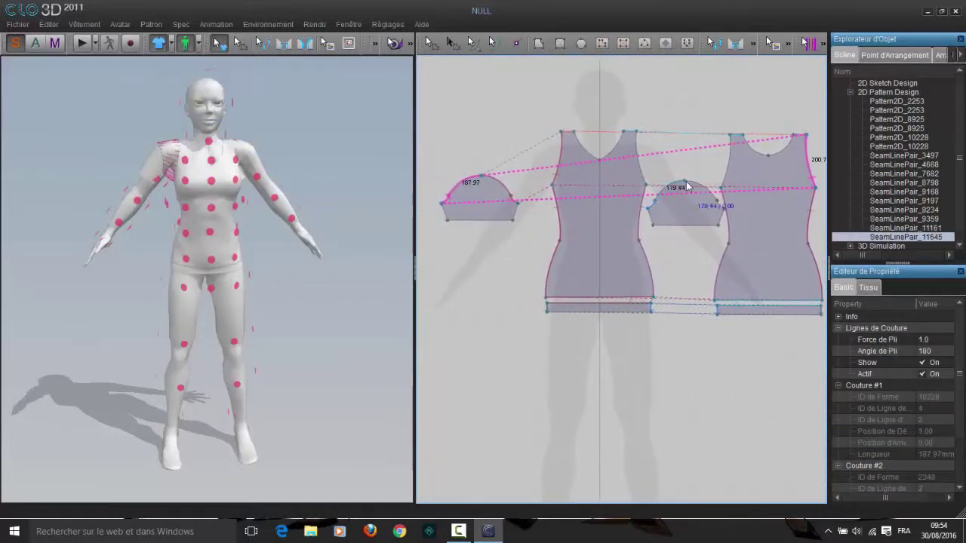
{"action": "left_click", "coordinate": [651, 159]}
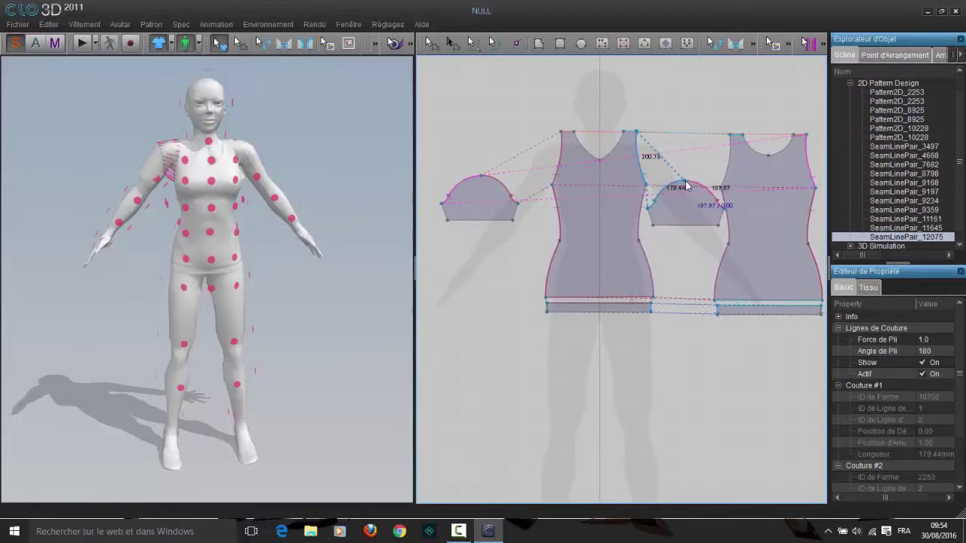
{"action": "left_click", "coordinate": [720, 188]}
{"action": "left_click", "coordinate": [732, 136]}
Step: Sew the two short underarm edges together on each sleeve
{"action": "left_click", "coordinate": [736, 43]}
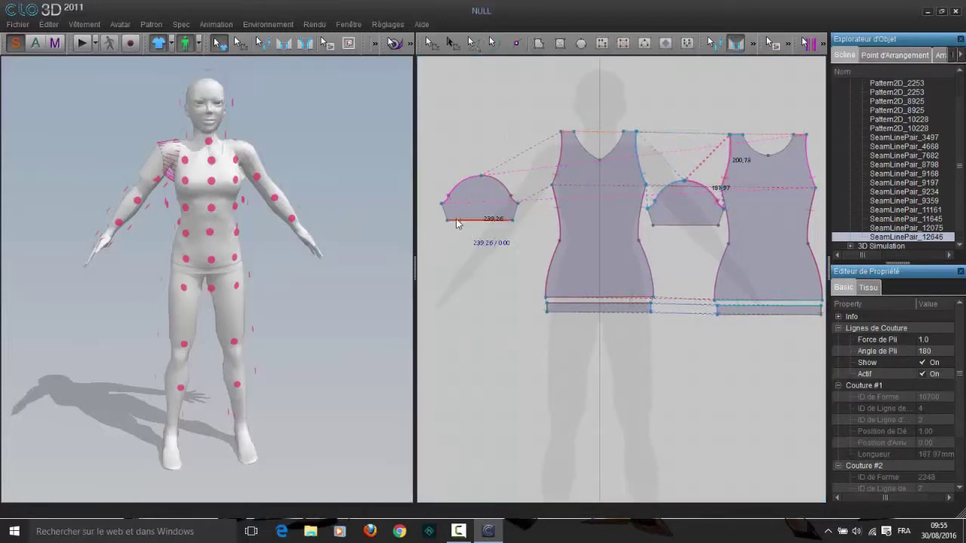
{"action": "left_click", "coordinate": [447, 215]}
{"action": "left_click", "coordinate": [516, 217]}
{"action": "left_click", "coordinate": [652, 222]}
{"action": "left_click", "coordinate": [720, 220]}
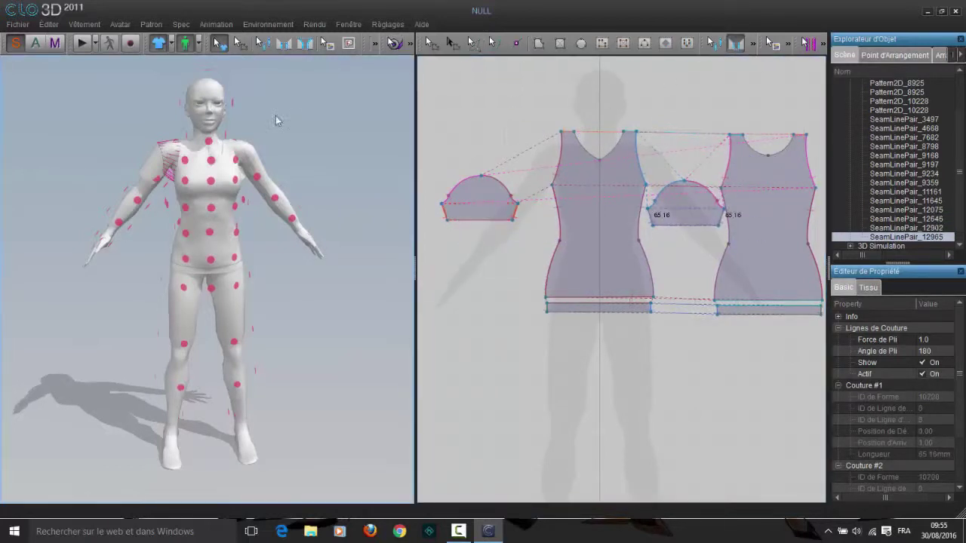
Step: Place the mirrored sleeve on the avatar's left upper arm point and fine-tune its position around the shoulder
{"action": "right_click_drag", "start_coordinate": [276, 121], "coordinate": [252, 181]}
{"action": "left_click_drag", "start_coordinate": [243, 180], "coordinate": [279, 157]}
{"action": "right_click_drag", "start_coordinate": [279, 157], "coordinate": [197, 153]}
{"action": "left_click", "coordinate": [222, 192]}
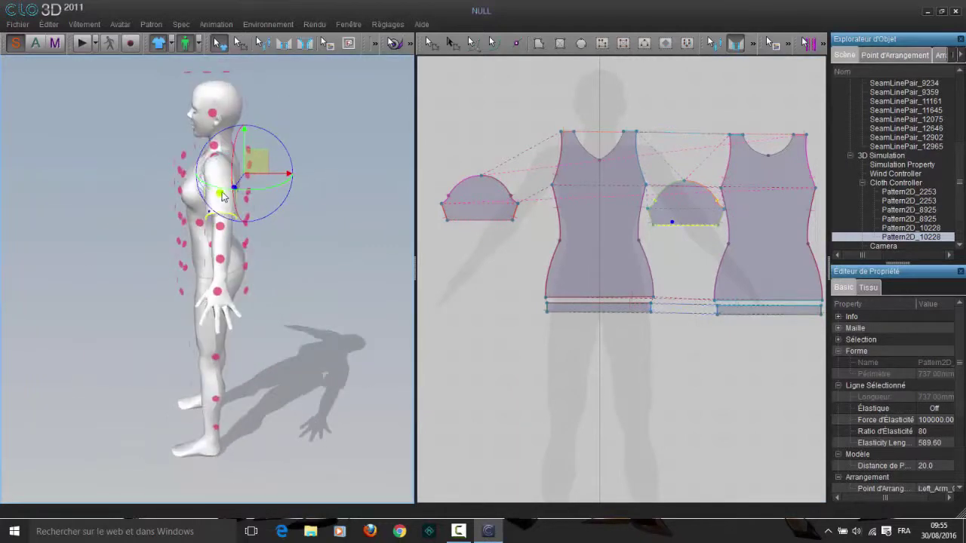
{"action": "right_click_drag", "start_coordinate": [262, 159], "coordinate": [194, 157]}
{"action": "right_click_drag", "start_coordinate": [193, 137], "coordinate": [179, 134]}
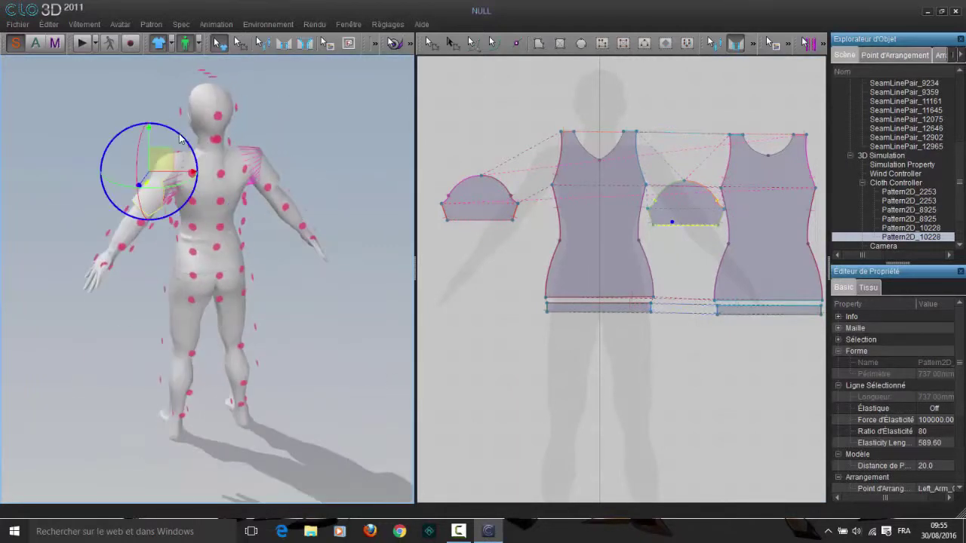
{"action": "left_click_drag", "start_coordinate": [169, 177], "coordinate": [169, 154]}
{"action": "right_click_drag", "start_coordinate": [168, 155], "coordinate": [246, 163]}
{"action": "left_click_drag", "start_coordinate": [227, 165], "coordinate": [230, 157]}
Step: Hide the arrangement points and simulate the sewn sleeves on the avatar, seen from the front
{"action": "right_click", "coordinate": [288, 111]}
{"action": "left_click", "coordinate": [317, 119]}
{"action": "right_click_drag", "start_coordinate": [218, 154], "coordinate": [214, 158]}
{"action": "left_click", "coordinate": [359, 44]}
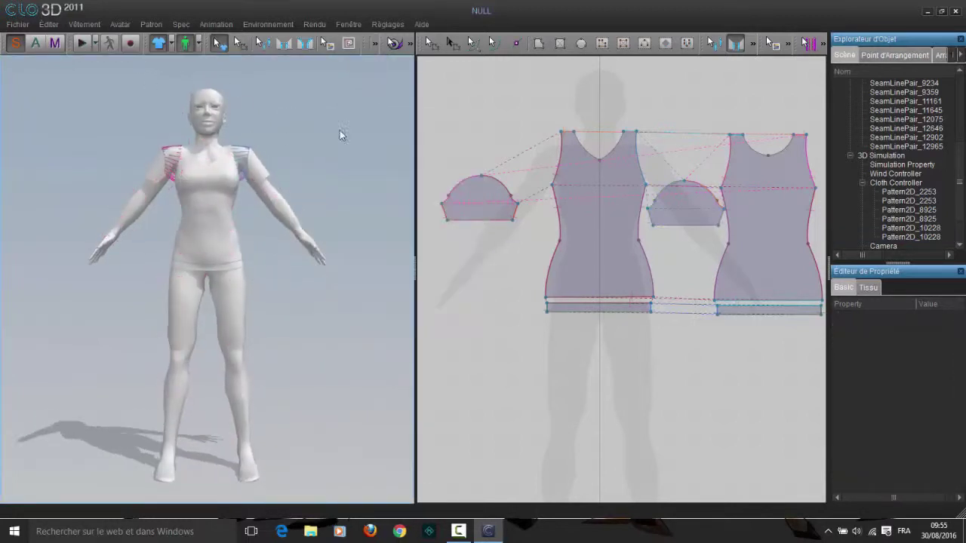
{"action": "left_click", "coordinate": [82, 44]}
{"action": "right_click", "coordinate": [284, 126]}
{"action": "left_click", "coordinate": [327, 135]}
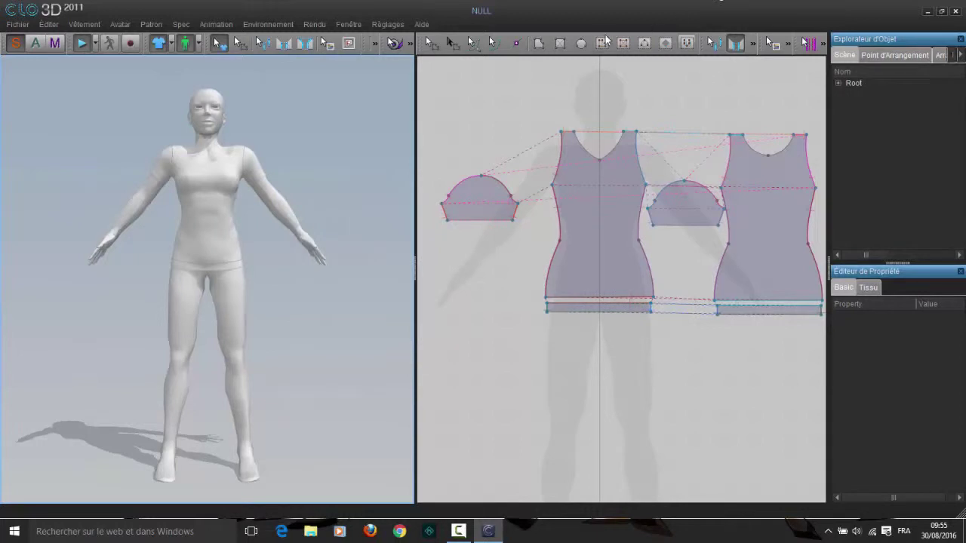
Step: Draw a thin rectangular collar band, about 430 mm in perimeter, above the front neckline and try a midpoint on its lower edge
{"action": "left_click", "coordinate": [560, 45]}
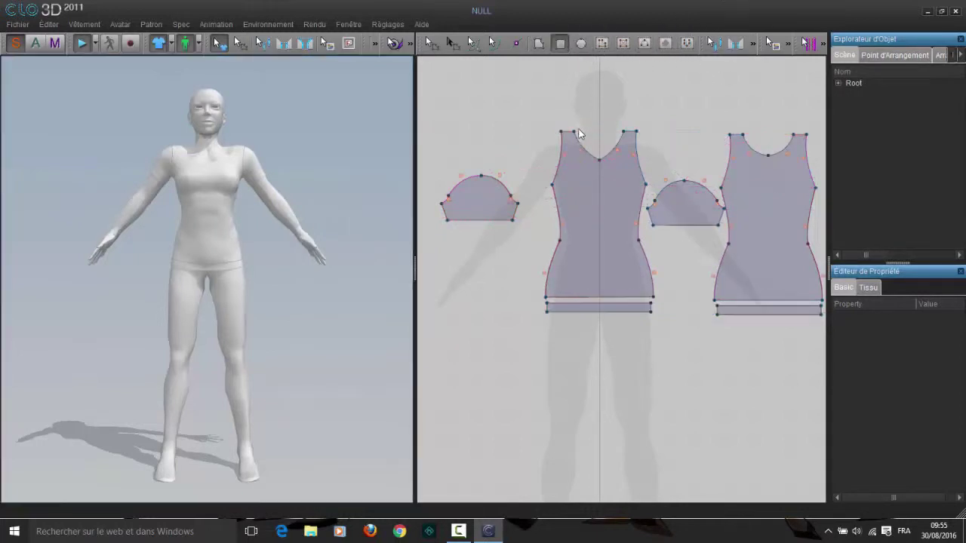
{"action": "left_click_drag", "start_coordinate": [577, 122], "coordinate": [631, 129]}
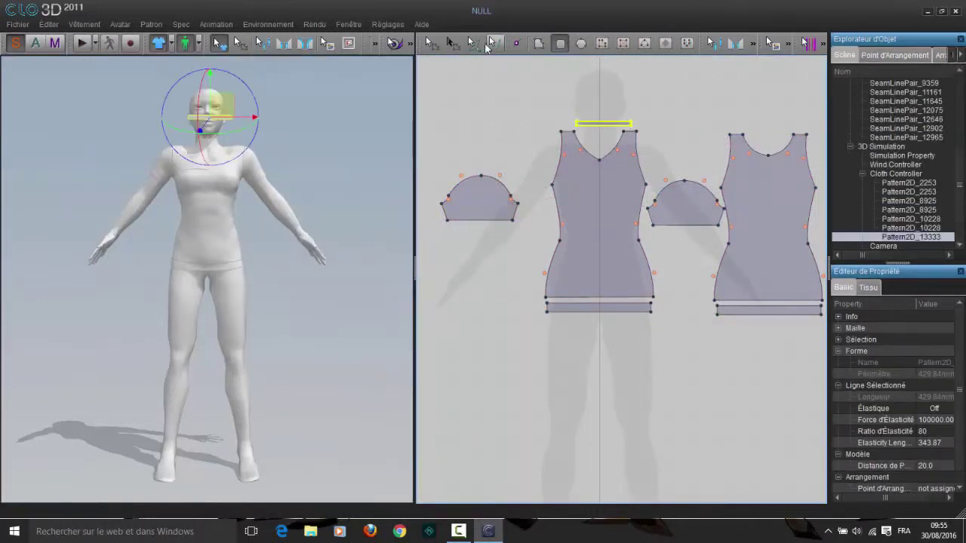
{"action": "left_click", "coordinate": [517, 44]}
{"action": "left_click", "coordinate": [602, 126]}
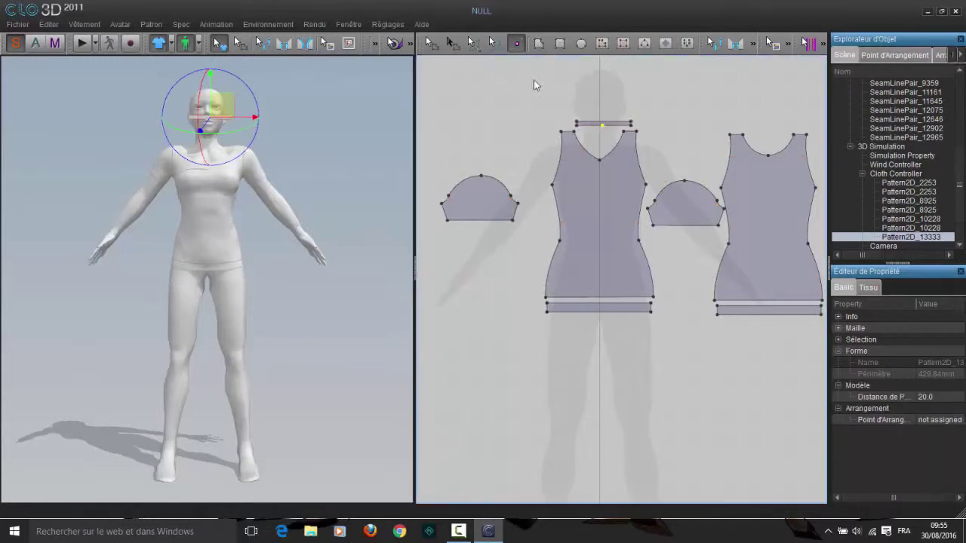
{"action": "left_click", "coordinate": [431, 44]}
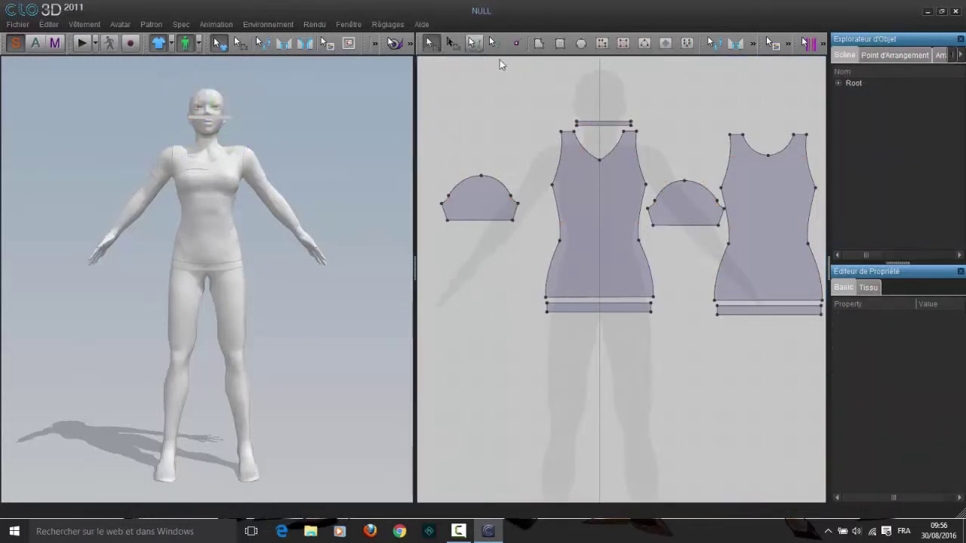
Step: Curve the collar band's long edges downward into a shallow arc
{"action": "left_click", "coordinate": [474, 44]}
{"action": "left_click", "coordinate": [594, 126]}
{"action": "left_click_drag", "start_coordinate": [595, 123], "coordinate": [608, 132]}
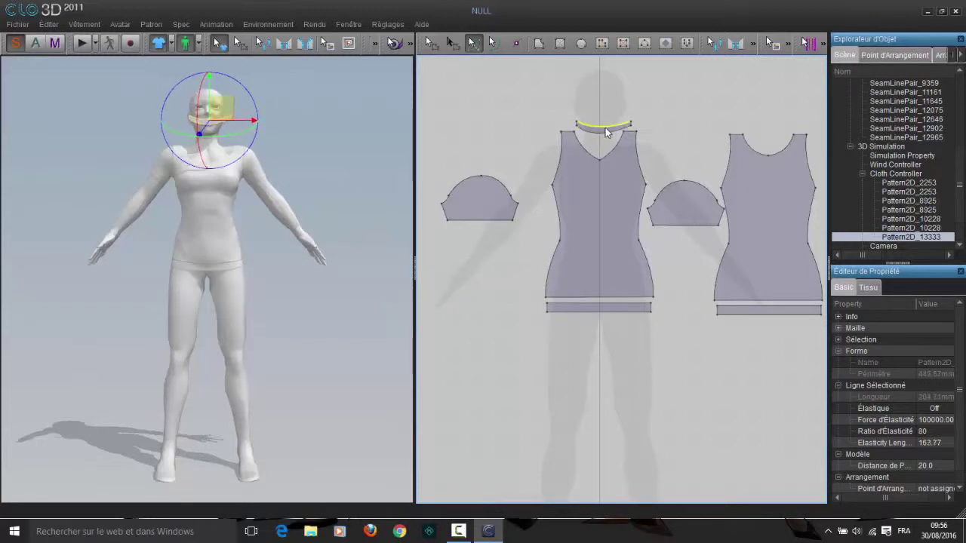
{"action": "scroll", "coordinate": [606, 128], "scroll_direction": "up", "scroll_amount": 4}
{"action": "middle_click_drag", "start_coordinate": [592, 61], "coordinate": [591, 190]}
{"action": "left_click", "coordinate": [577, 170]}
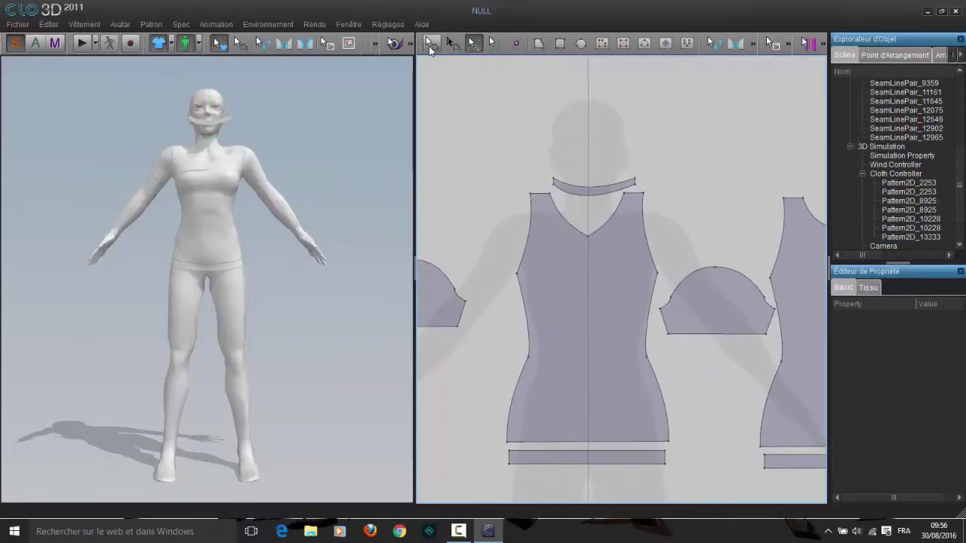
{"action": "left_click", "coordinate": [428, 47]}
{"action": "left_click", "coordinate": [474, 44]}
{"action": "left_click_drag", "start_coordinate": [594, 187], "coordinate": [593, 188]}
Step: Move the collar band's two lower corners slightly outward so its ends slant
{"action": "left_click", "coordinate": [427, 48]}
{"action": "left_click_drag", "start_coordinate": [544, 164], "coordinate": [556, 191]}
{"action": "left_click_drag", "start_coordinate": [553, 182], "coordinate": [550, 183]}
{"action": "left_click", "coordinate": [542, 182]}
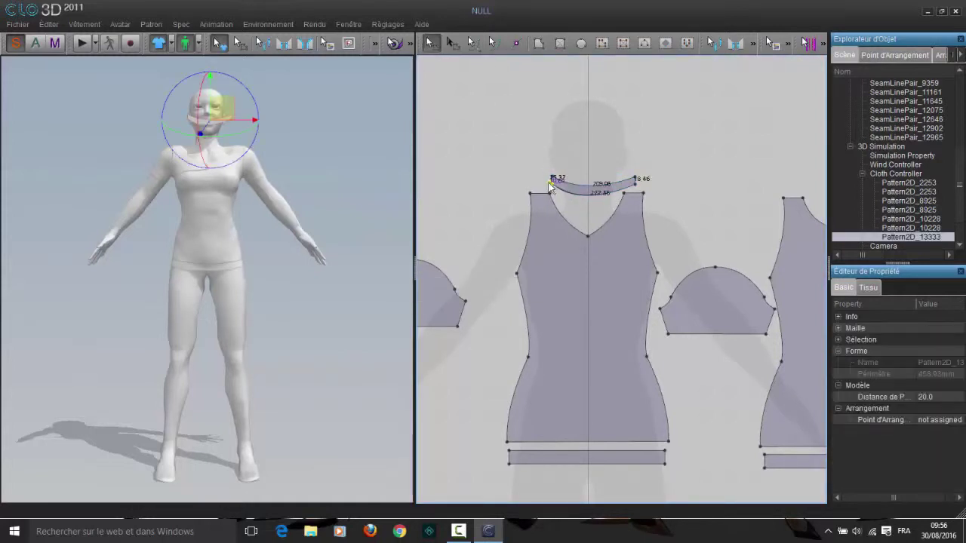
{"action": "left_click_drag", "start_coordinate": [640, 185], "coordinate": [641, 185]}
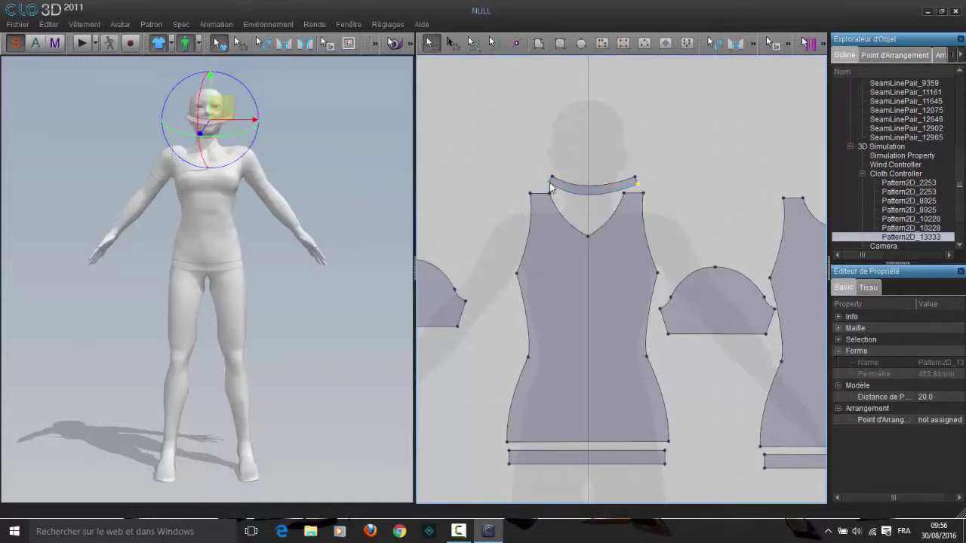
Step: Copy the curved collar band and paste the copy above the back neckline
{"action": "left_click", "coordinate": [586, 192]}
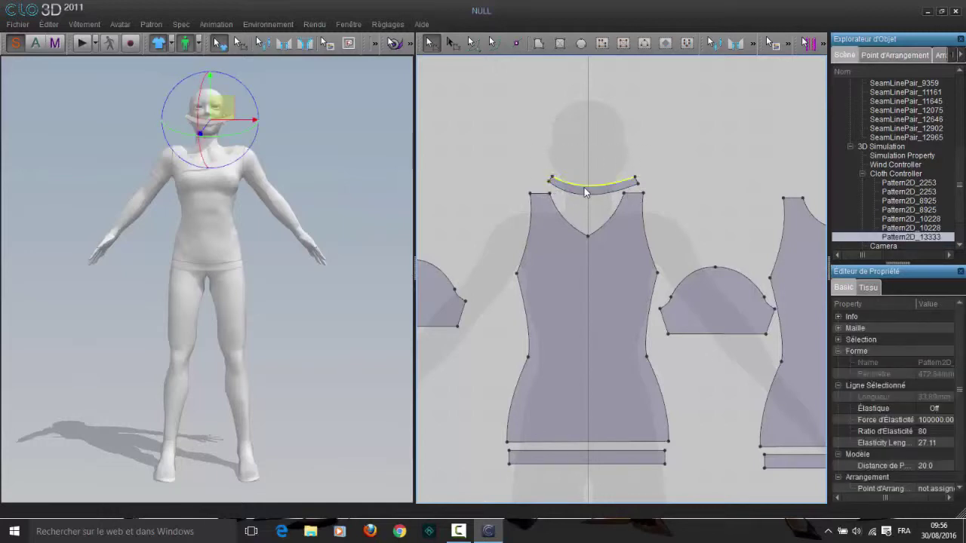
{"action": "right_click", "coordinate": [724, 168]}
{"action": "left_click", "coordinate": [747, 178]}
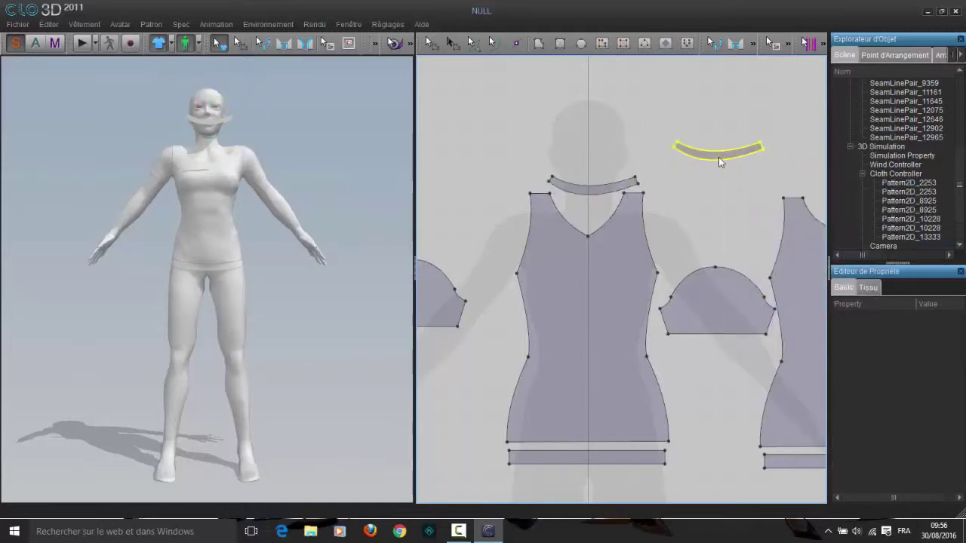
{"action": "right_click", "coordinate": [719, 157]}
{"action": "middle_click_drag", "start_coordinate": [746, 154], "coordinate": [635, 157]}
{"action": "left_click", "coordinate": [731, 197]}
Step: Add a point at the middle of the lower edge on both the front and back collar bands
{"action": "left_click", "coordinate": [517, 43]}
{"action": "left_click", "coordinate": [478, 197]}
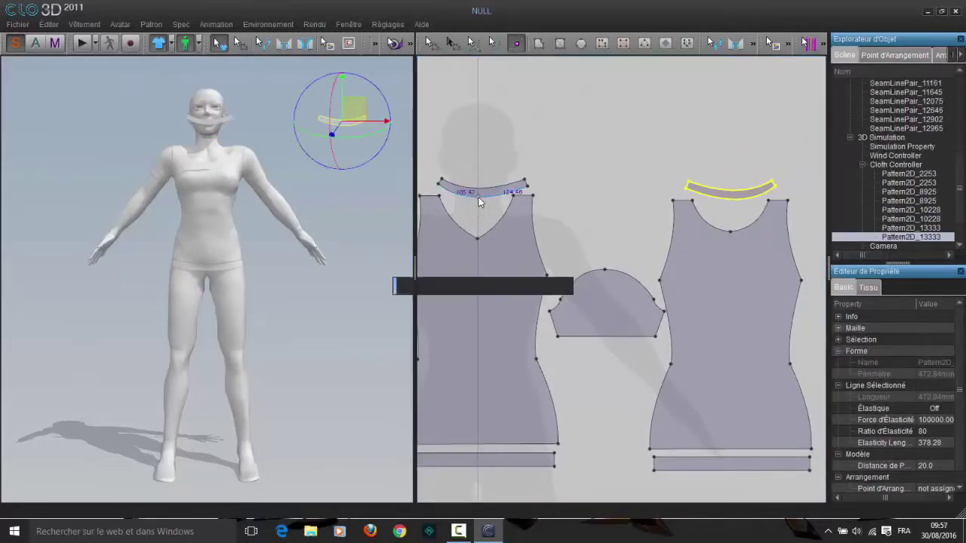
{"action": "left_click", "coordinate": [731, 199]}
{"action": "middle_click_drag", "start_coordinate": [453, 91], "coordinate": [485, 98]}
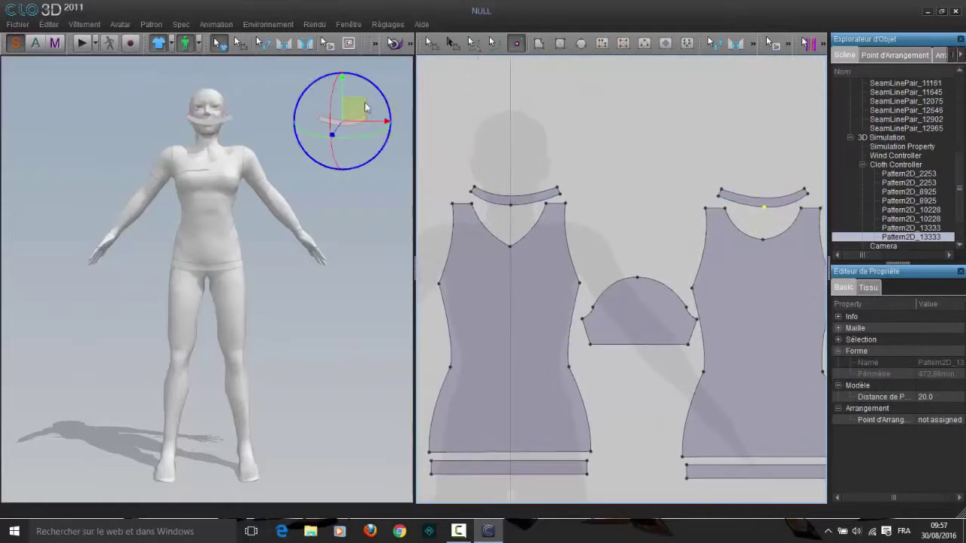
Step: Show the arrangement points and place the front collar band at the neck front and its copy at the neck back
{"action": "left_click", "coordinate": [377, 48]}
{"action": "left_click", "coordinate": [358, 43]}
{"action": "left_click", "coordinate": [206, 122]}
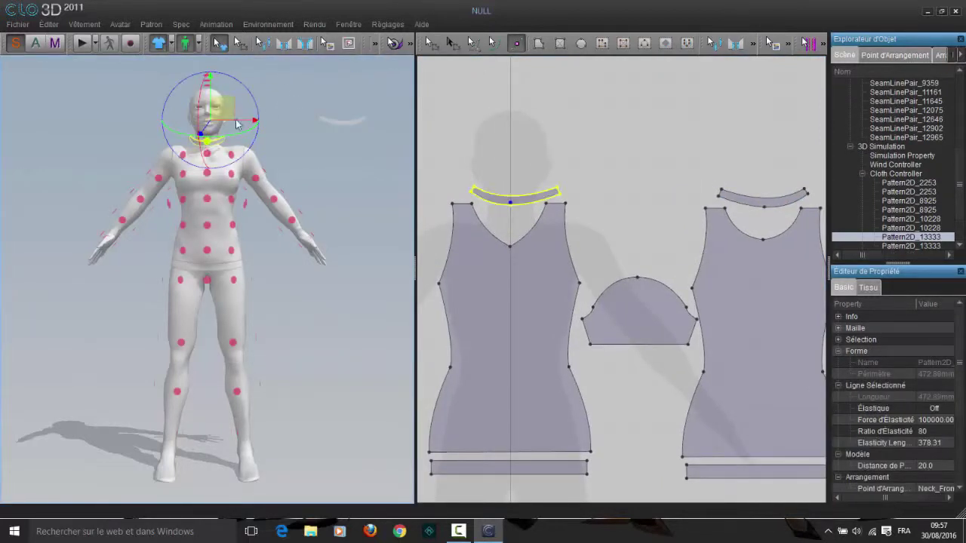
{"action": "right_click_drag", "start_coordinate": [236, 123], "coordinate": [204, 136]}
{"action": "left_click", "coordinate": [213, 141]}
{"action": "right_click_drag", "start_coordinate": [290, 147], "coordinate": [321, 124]}
{"action": "left_click", "coordinate": [225, 137]}
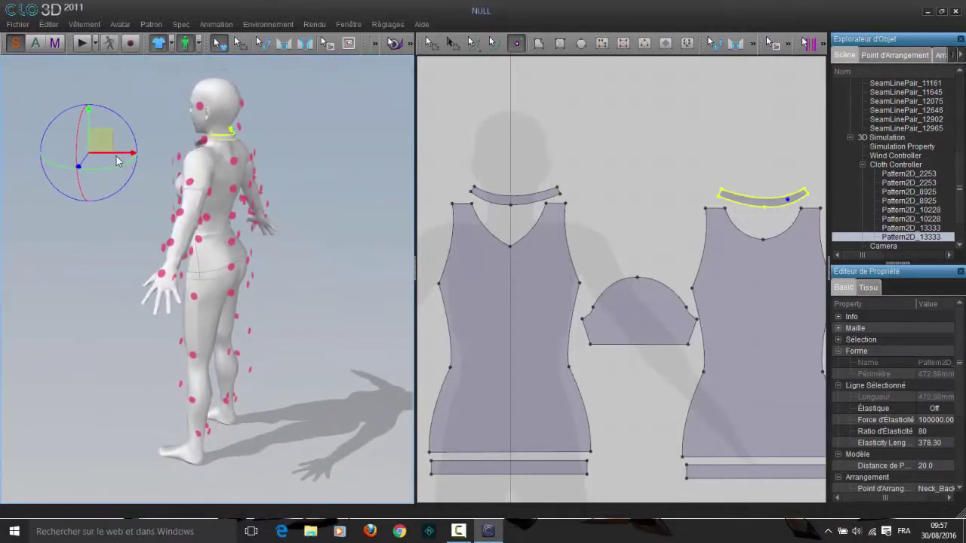
{"action": "right_click", "coordinate": [280, 122]}
{"action": "left_click", "coordinate": [296, 129]}
Step: Sew each half of the collar bands' lower edges to the matching half of the front and back necklines
{"action": "left_click", "coordinate": [736, 44]}
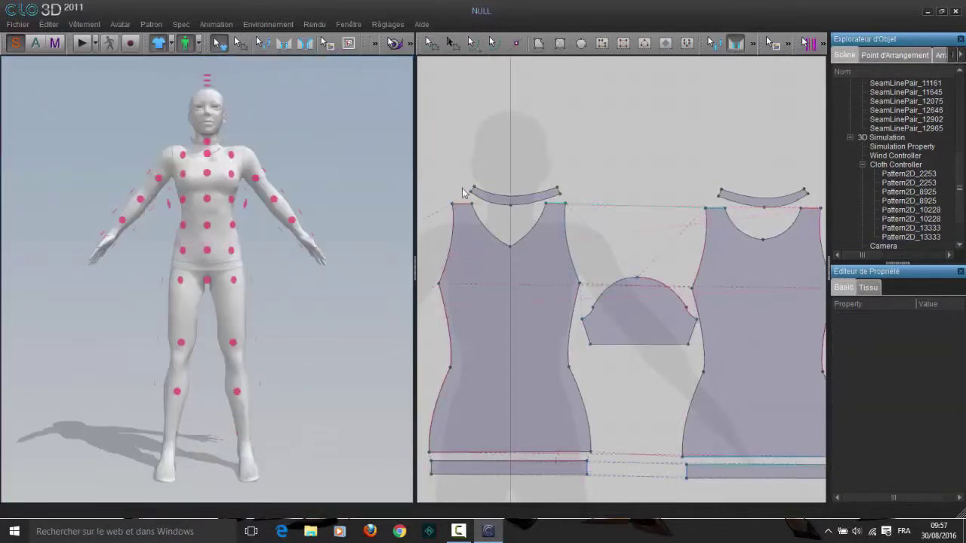
{"action": "left_click", "coordinate": [503, 203]}
{"action": "left_click", "coordinate": [503, 242]}
{"action": "left_click", "coordinate": [521, 204]}
{"action": "left_click", "coordinate": [520, 238]}
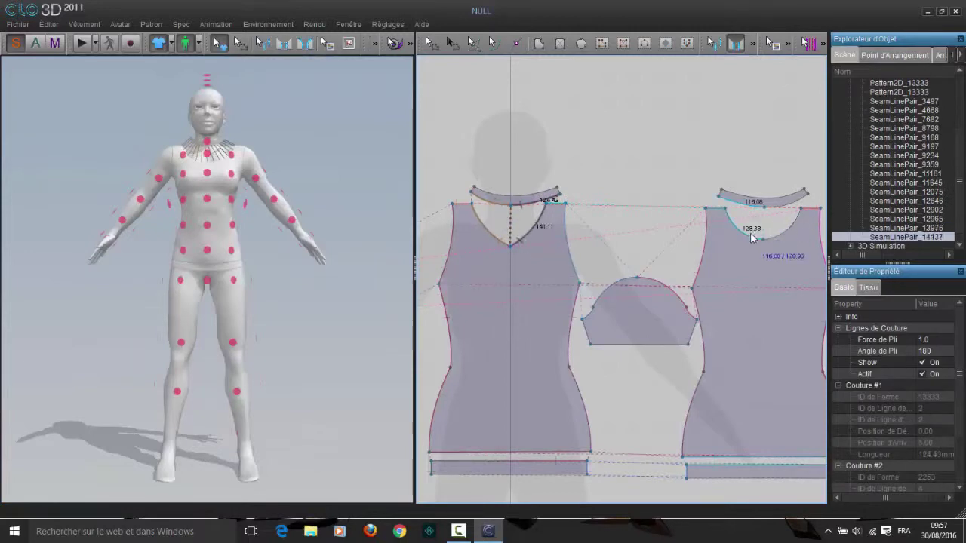
{"action": "left_click", "coordinate": [780, 232]}
Step: Sew the short ends of the front collar band to the short ends of the back collar band
{"action": "left_click", "coordinate": [473, 190]}
{"action": "left_click", "coordinate": [806, 192]}
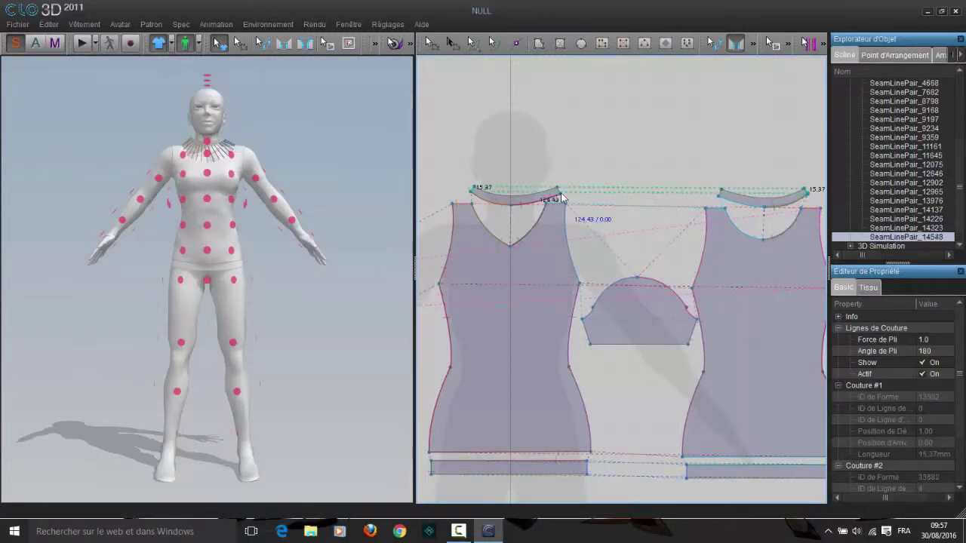
{"action": "left_click", "coordinate": [719, 194]}
Step: Show the avatar from the front and simulate the garment with the sewn collar
{"action": "right_click_drag", "start_coordinate": [385, 180], "coordinate": [316, 129]}
{"action": "right_click", "coordinate": [313, 124]}
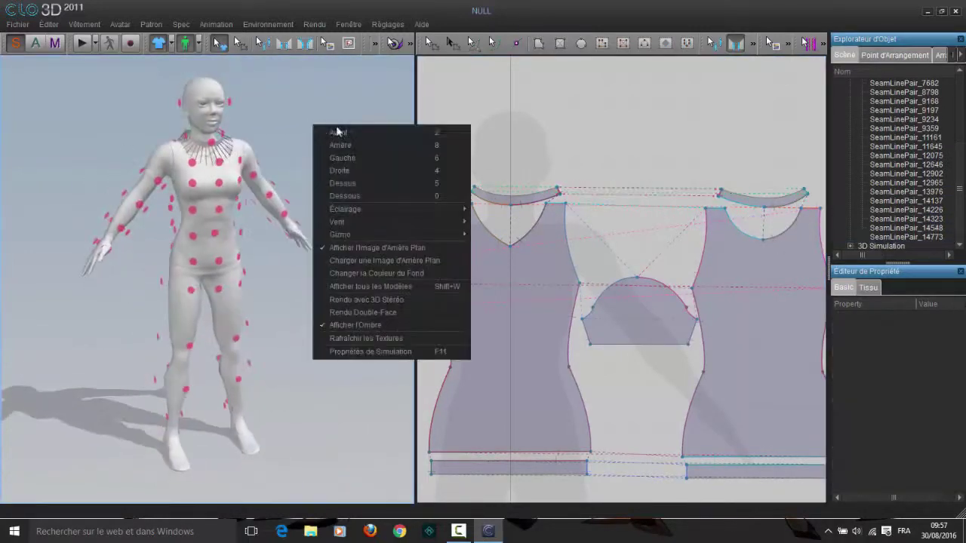
{"action": "left_click", "coordinate": [334, 130]}
{"action": "left_click", "coordinate": [82, 44]}
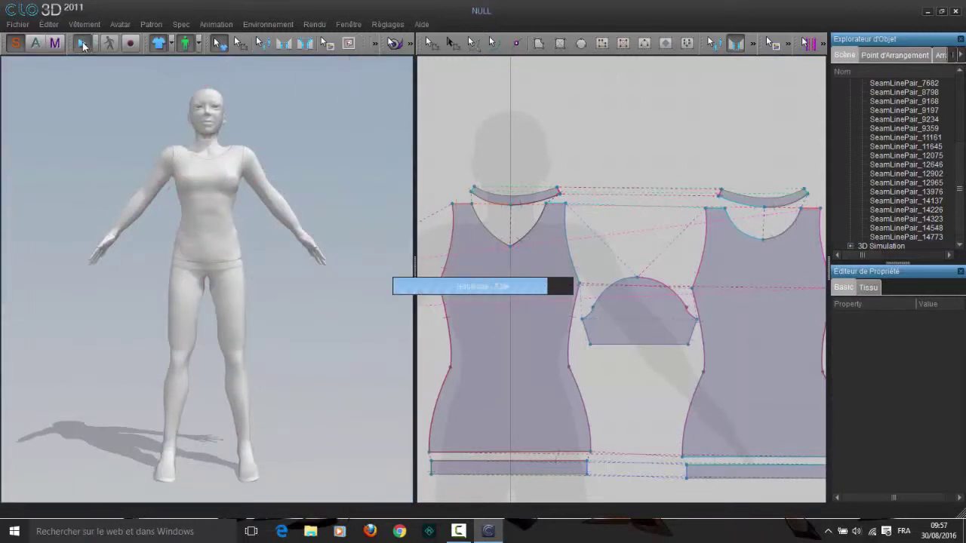
Step: Adjust the upper end corners of the front and back collar bands and rerun the simulation
{"action": "middle_click_drag", "start_coordinate": [586, 129], "coordinate": [653, 73]}
{"action": "scroll", "coordinate": [635, 71], "scroll_direction": "down", "scroll_amount": 4}
{"action": "middle_click_drag", "start_coordinate": [608, 96], "coordinate": [590, 82]}
{"action": "key", "text": "a"}
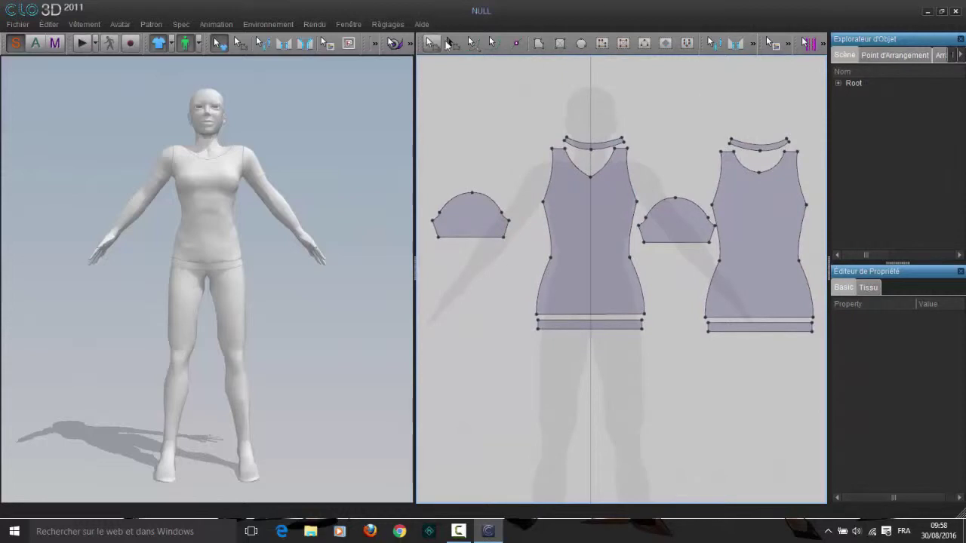
{"action": "left_click", "coordinate": [568, 139]}
{"action": "scroll", "coordinate": [571, 138], "scroll_direction": "up", "scroll_amount": 2}
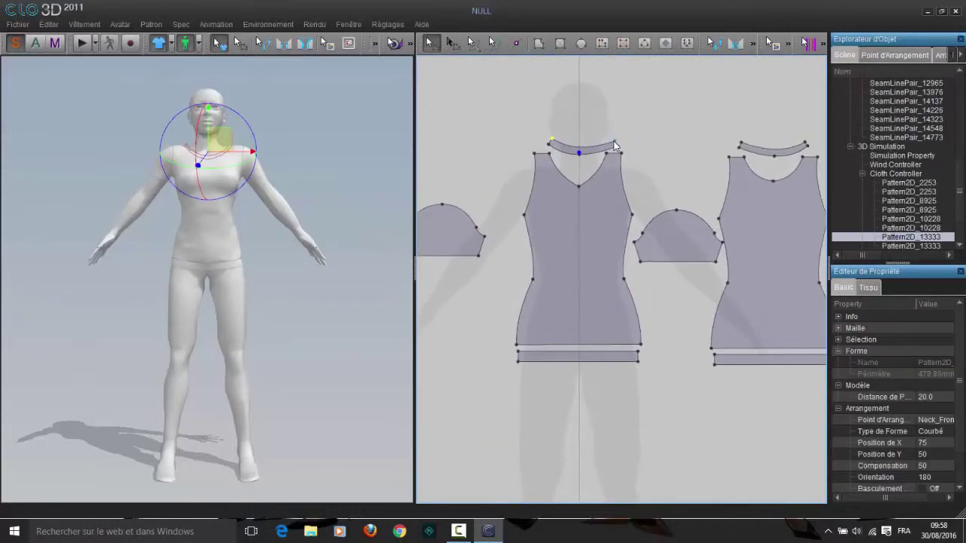
{"action": "left_click_drag", "start_coordinate": [615, 142], "coordinate": [613, 140]}
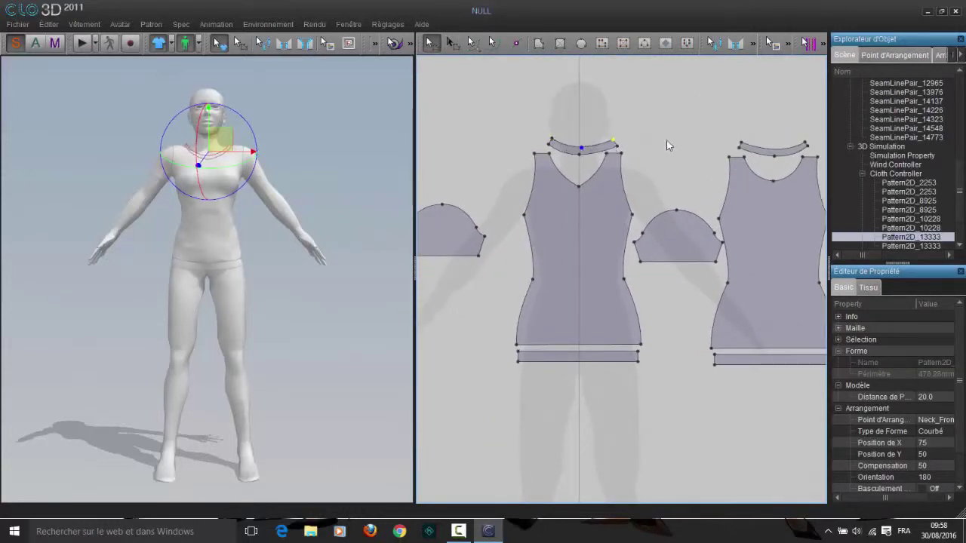
{"action": "left_click_drag", "start_coordinate": [806, 143], "coordinate": [807, 142]}
{"action": "left_click", "coordinate": [738, 112]}
{"action": "left_click", "coordinate": [81, 43]}
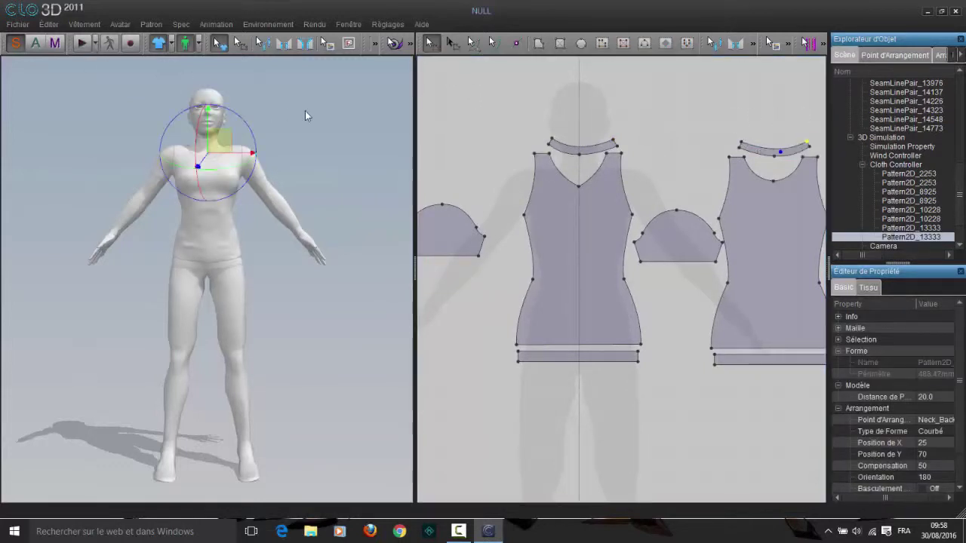
Step: Simulate the garment, pull the hem bands down evenly around the hips from several sides, return to the front view and stop the simulation
{"action": "right_click", "coordinate": [339, 127]}
{"action": "right_click_drag", "start_coordinate": [254, 249], "coordinate": [60, 3]}
{"action": "scroll", "coordinate": [237, 229], "scroll_direction": "up", "scroll_amount": 5}
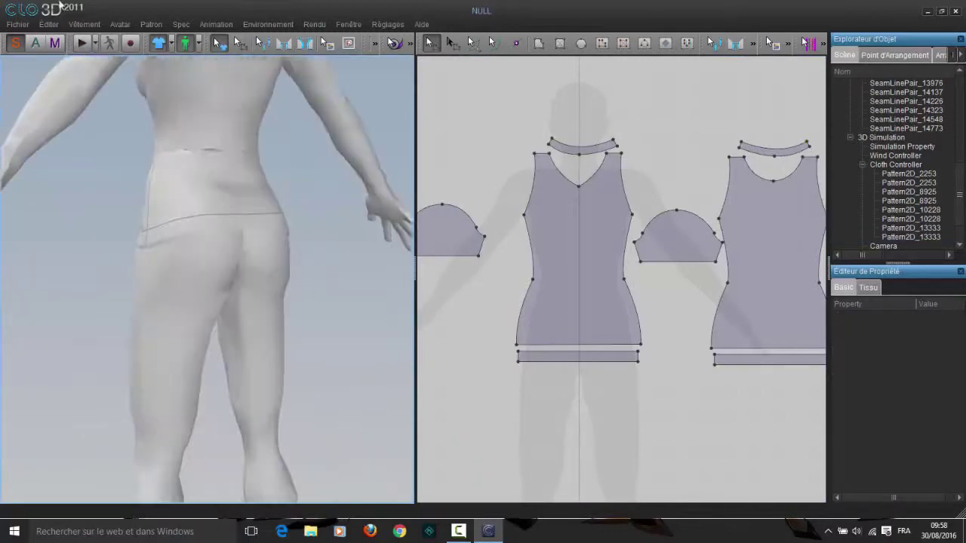
{"action": "left_click", "coordinate": [81, 43]}
{"action": "left_click_drag", "start_coordinate": [230, 181], "coordinate": [258, 313]}
{"action": "left_click_drag", "start_coordinate": [169, 237], "coordinate": [152, 270]}
{"action": "right_click_drag", "start_coordinate": [153, 287], "coordinate": [71, 303]}
{"action": "left_click_drag", "start_coordinate": [240, 261], "coordinate": [273, 302]}
{"action": "right_click_drag", "start_coordinate": [273, 302], "coordinate": [124, 265]}
{"action": "left_click_drag", "start_coordinate": [151, 250], "coordinate": [158, 268]}
{"action": "scroll", "coordinate": [303, 177], "scroll_direction": "down", "scroll_amount": 4}
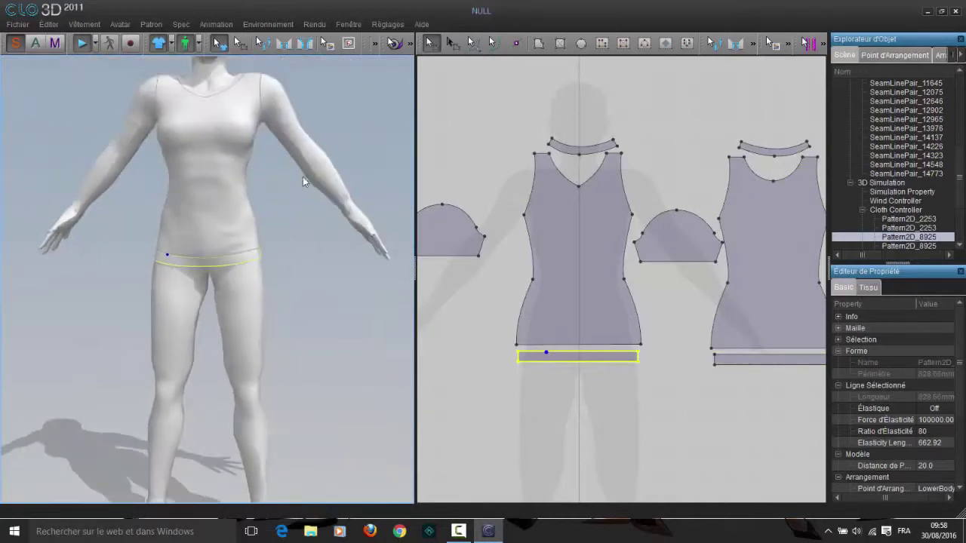
{"action": "right_click", "coordinate": [336, 95]}
{"action": "left_click", "coordinate": [353, 103]}
{"action": "left_click", "coordinate": [80, 43]}
Step: Draw a rectangular cuff band about 238 by 17 mm below the right sleeve and paste a copy below the left sleeve
{"action": "middle_click_drag", "start_coordinate": [694, 267], "coordinate": [729, 264]}
{"action": "left_click", "coordinate": [560, 43]}
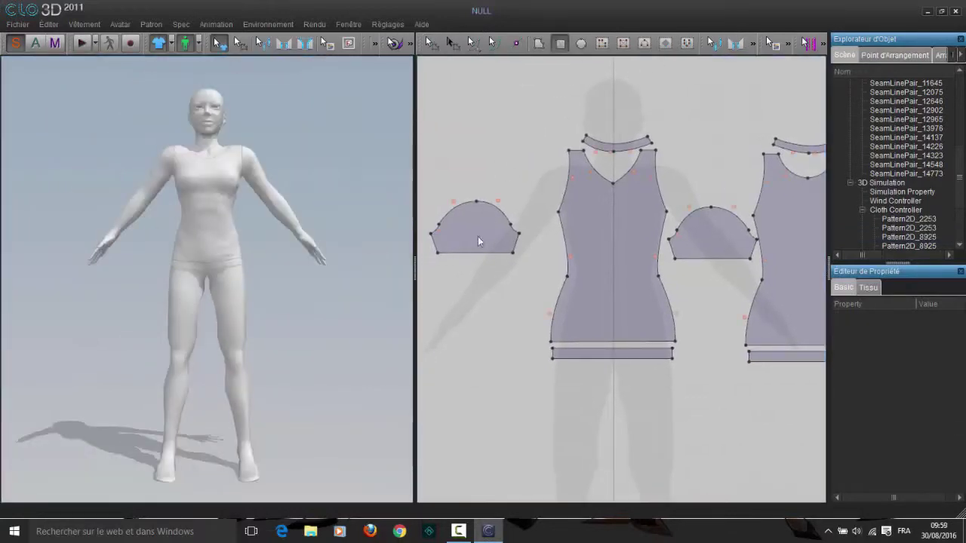
{"action": "left_click_drag", "start_coordinate": [438, 260], "coordinate": [513, 267]}
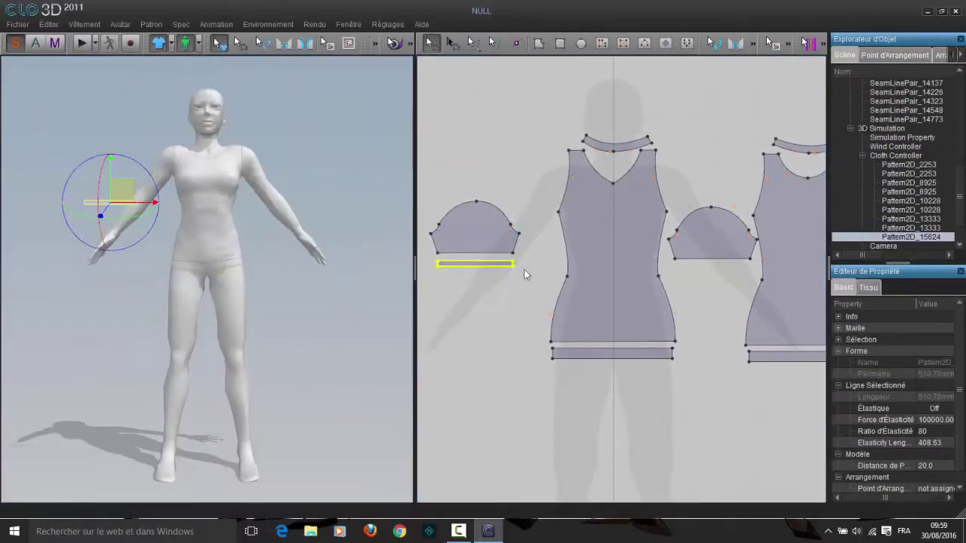
{"action": "right_click", "coordinate": [722, 141]}
{"action": "left_click", "coordinate": [745, 163]}
{"action": "left_click", "coordinate": [715, 270]}
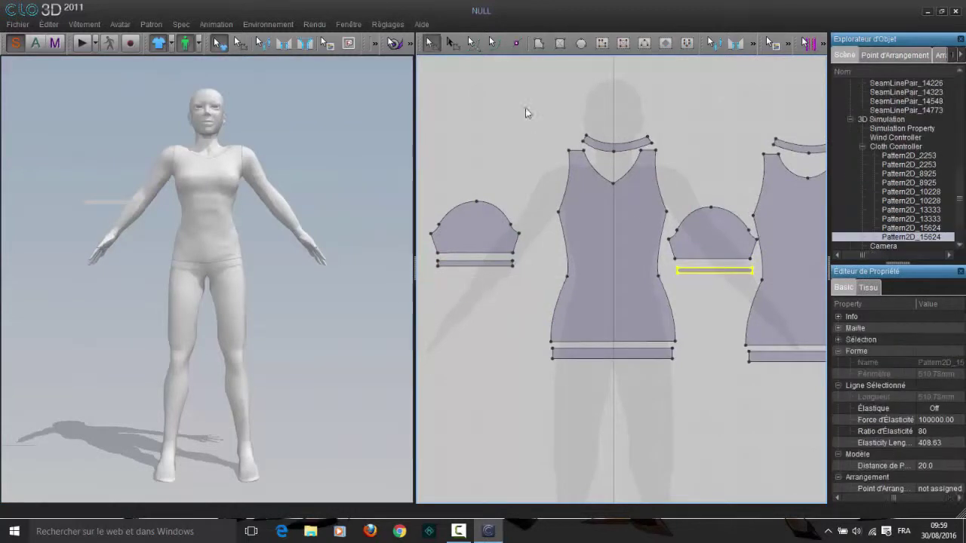
Step: Sew each cuff band's upper edge to its sleeve's lower edge and join the short ends of each cuff band
{"action": "left_click", "coordinate": [736, 43]}
{"action": "left_click", "coordinate": [485, 253]}
{"action": "left_click", "coordinate": [485, 261]}
{"action": "left_click", "coordinate": [714, 258]}
{"action": "left_click", "coordinate": [720, 268]}
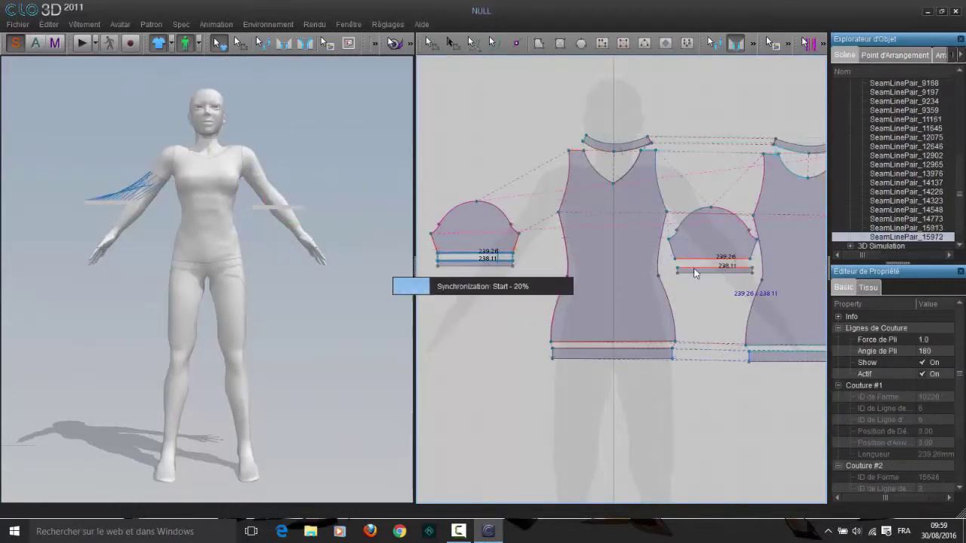
{"action": "left_click", "coordinate": [514, 265]}
Step: Show the arrangement points and wrap the left cuff band around the avatar's left arm
{"action": "right_click_drag", "start_coordinate": [302, 178], "coordinate": [205, 132]}
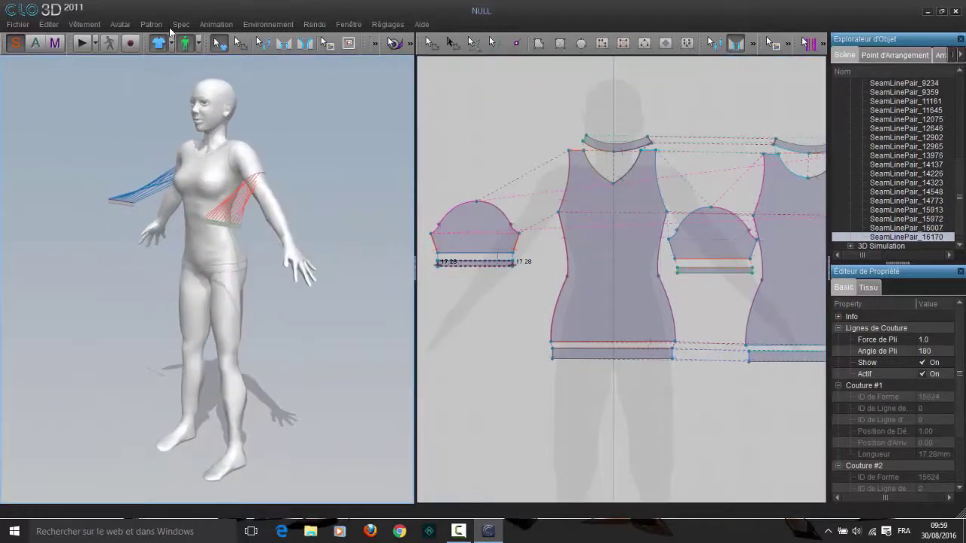
{"action": "left_click", "coordinate": [374, 44]}
{"action": "left_click", "coordinate": [356, 87]}
{"action": "right_click_drag", "start_coordinate": [284, 175], "coordinate": [219, 169]}
{"action": "left_click", "coordinate": [258, 211]}
{"action": "left_click", "coordinate": [194, 239]}
{"action": "left_click", "coordinate": [259, 211]}
{"action": "right_click_drag", "start_coordinate": [311, 144], "coordinate": [375, 154]}
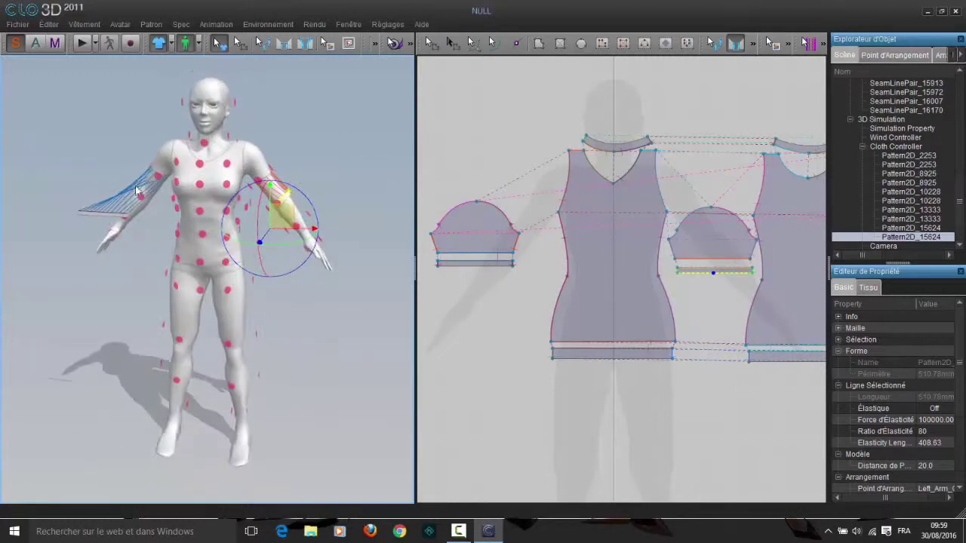
Step: Wrap the other cuff band around the avatar's right arm, then return to the front view and hide the arrangement points
{"action": "right_click_drag", "start_coordinate": [138, 190], "coordinate": [178, 211]}
{"action": "left_click", "coordinate": [150, 250]}
{"action": "right_click_drag", "start_coordinate": [151, 249], "coordinate": [190, 231]}
{"action": "left_click", "coordinate": [189, 227]}
{"action": "right_click", "coordinate": [319, 166]}
{"action": "right_click", "coordinate": [311, 154]}
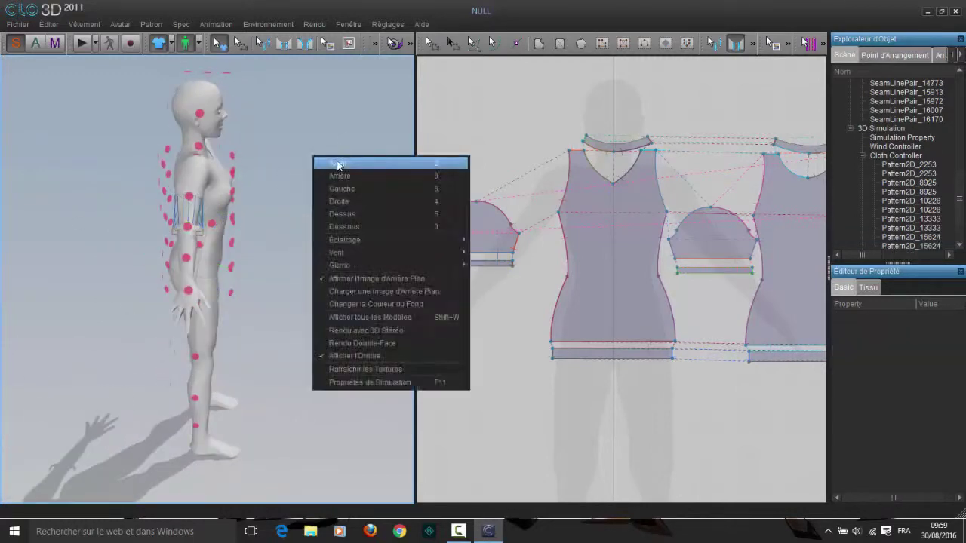
{"action": "left_click", "coordinate": [338, 162]}
{"action": "left_click", "coordinate": [376, 43]}
{"action": "left_click", "coordinate": [361, 45]}
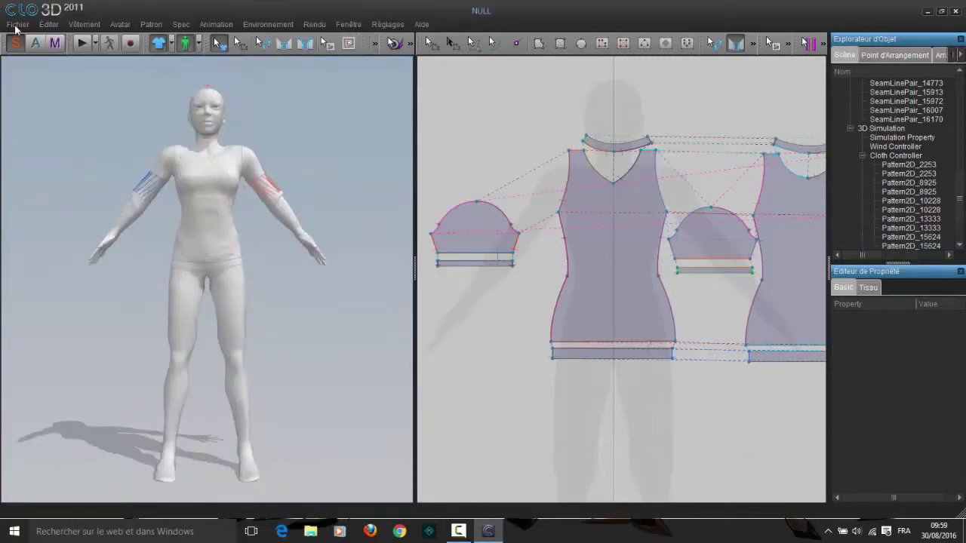
Step: Simulate the garment with the sewn cuffs and adjust both sleeves on the arms, finishing in the front view
{"action": "left_click", "coordinate": [81, 43]}
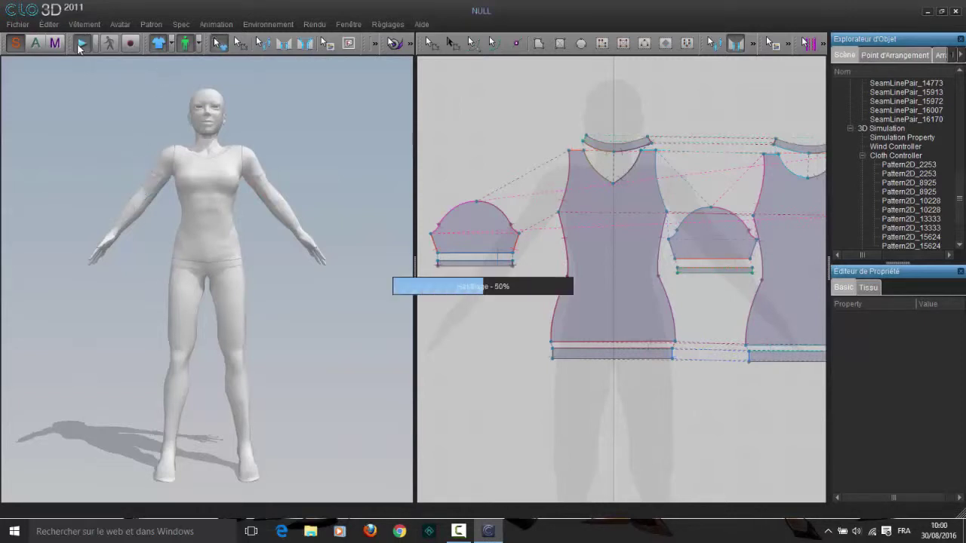
{"action": "left_click", "coordinate": [174, 184]}
{"action": "right_click_drag", "start_coordinate": [138, 176], "coordinate": [110, 167]}
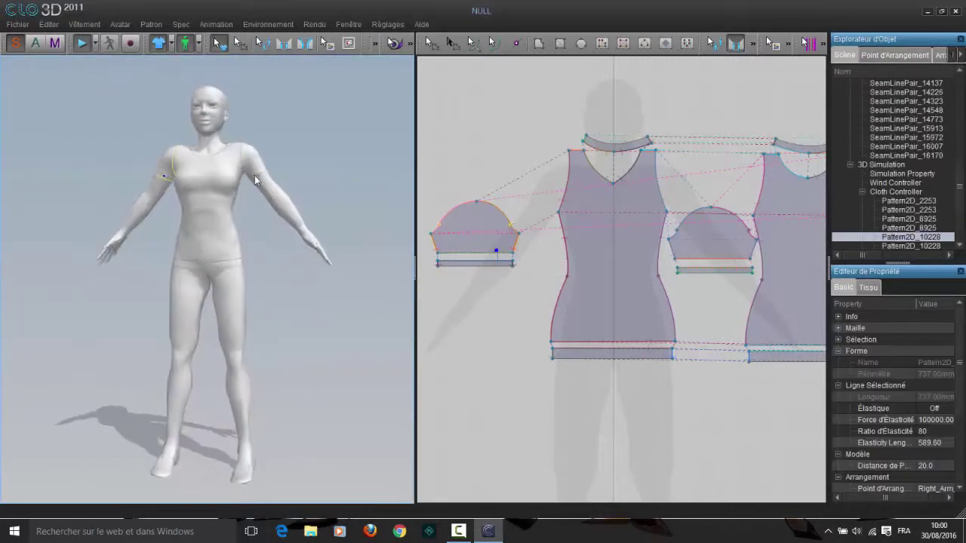
{"action": "left_click", "coordinate": [245, 185]}
{"action": "right_click_drag", "start_coordinate": [246, 190], "coordinate": [113, 184]}
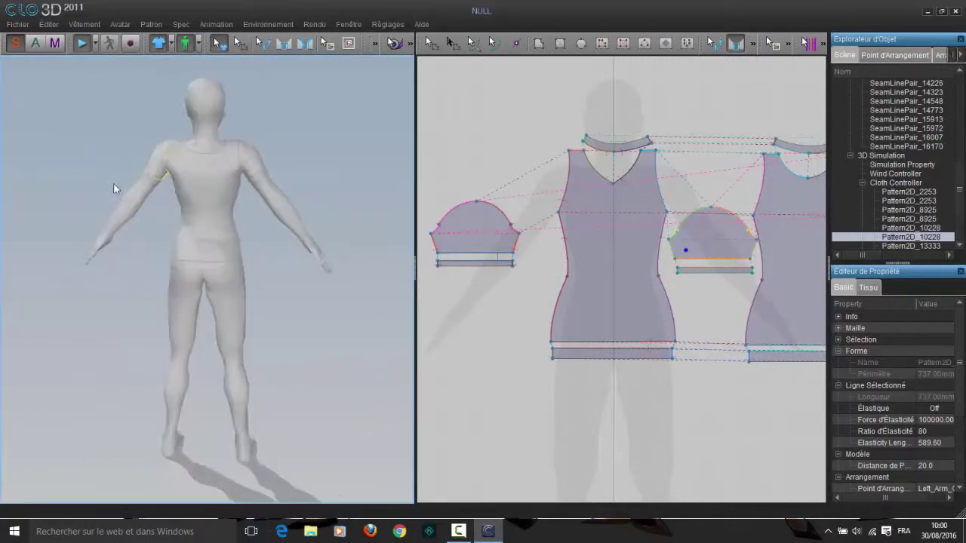
{"action": "right_click", "coordinate": [267, 125]}
{"action": "left_click", "coordinate": [306, 130]}
{"action": "right_click_drag", "start_coordinate": [307, 129], "coordinate": [370, 128]}
Step: Shift the middle point of the front collar band's lower edge and a lower end corner of the back collar band slightly
{"action": "left_click", "coordinate": [432, 43]}
{"action": "left_click", "coordinate": [614, 151]}
{"action": "left_click", "coordinate": [617, 109]}
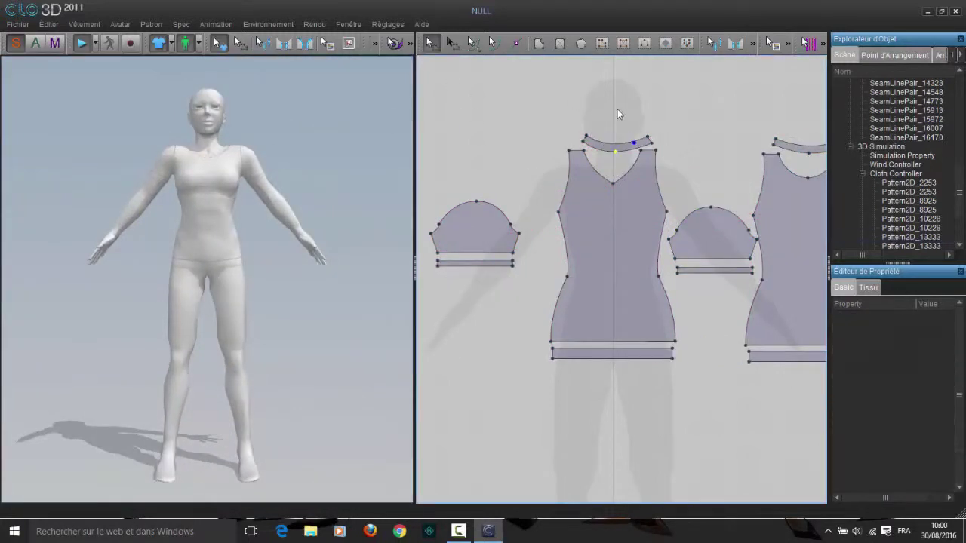
{"action": "left_click", "coordinate": [617, 151]}
{"action": "middle_click_drag", "start_coordinate": [745, 156], "coordinate": [707, 156]}
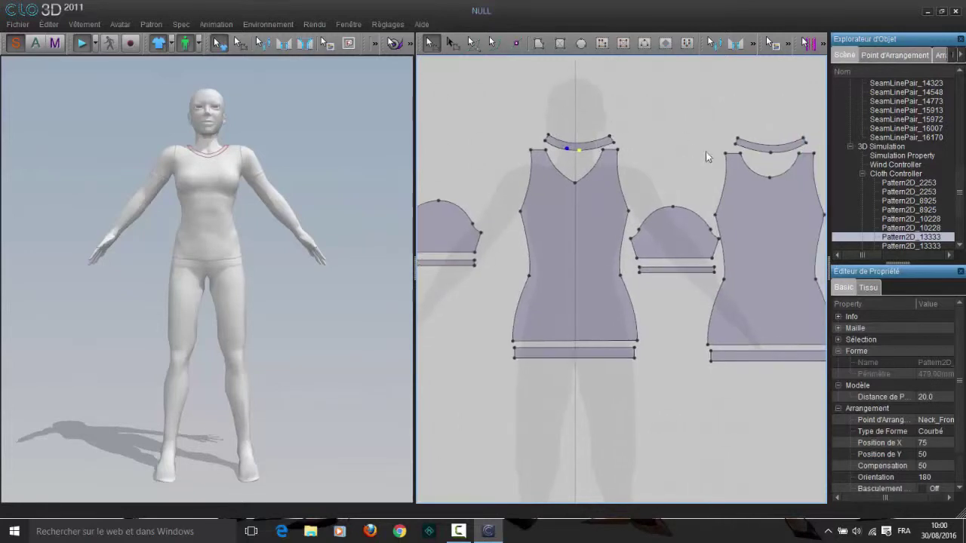
{"action": "left_click_drag", "start_coordinate": [807, 144], "coordinate": [808, 143]}
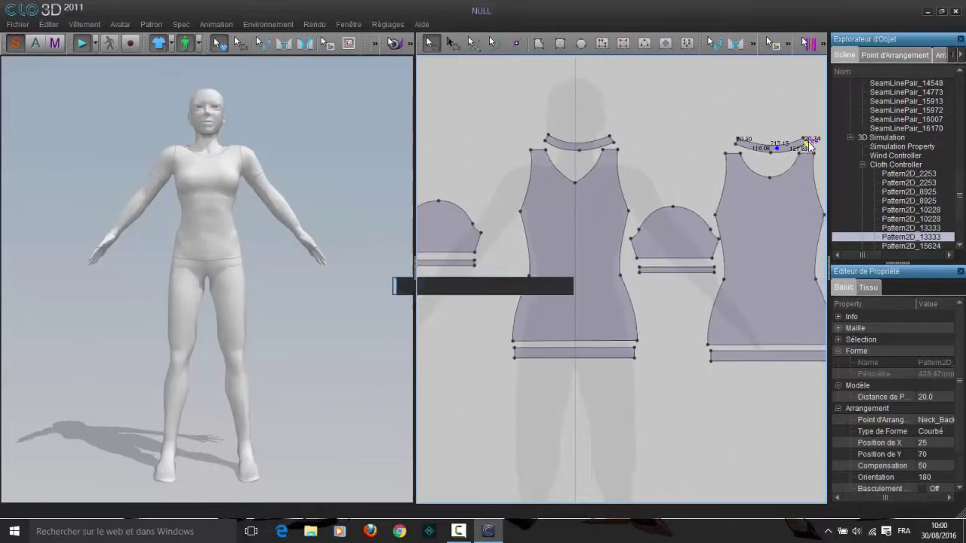
{"action": "left_click", "coordinate": [792, 127]}
{"action": "middle_click_drag", "start_coordinate": [520, 84], "coordinate": [543, 86]}
{"action": "scroll", "coordinate": [549, 86], "scroll_direction": "down", "scroll_amount": 1}
{"action": "scroll", "coordinate": [571, 106], "scroll_direction": "down", "scroll_amount": 1}
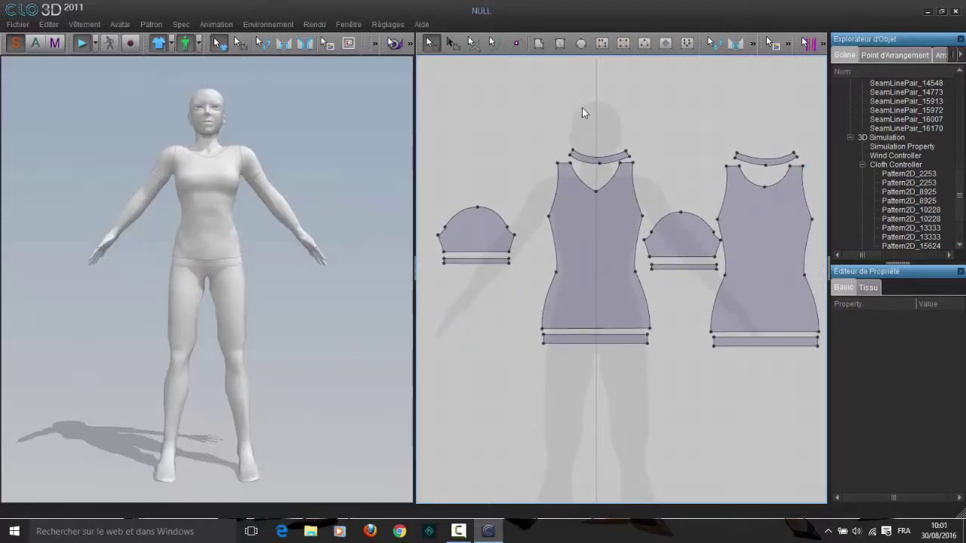
Step: Show the avatar from the front and open the fabric properties of the front piece
{"action": "right_click_drag", "start_coordinate": [346, 113], "coordinate": [305, 115]}
{"action": "right_click", "coordinate": [305, 115]}
{"action": "left_click", "coordinate": [334, 121]}
{"action": "left_click", "coordinate": [562, 233]}
{"action": "left_click", "coordinate": [868, 288]}
{"action": "left_click", "coordinate": [934, 342]}
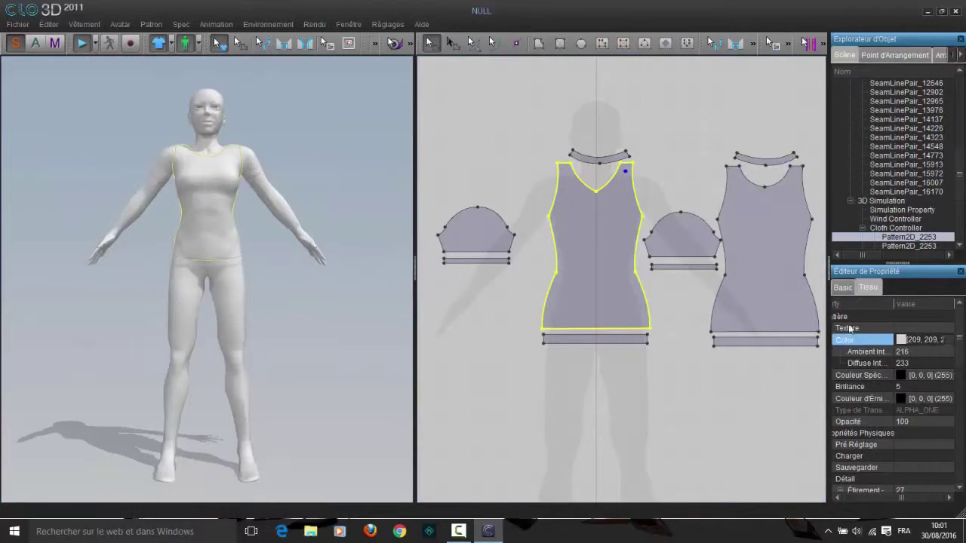
{"action": "left_click", "coordinate": [947, 341]}
{"action": "left_click", "coordinate": [619, 127]}
Step: Start choosing a texture image for the front piece and open the Textures MD3 folder inside MD3 Fabric
{"action": "left_click", "coordinate": [938, 328]}
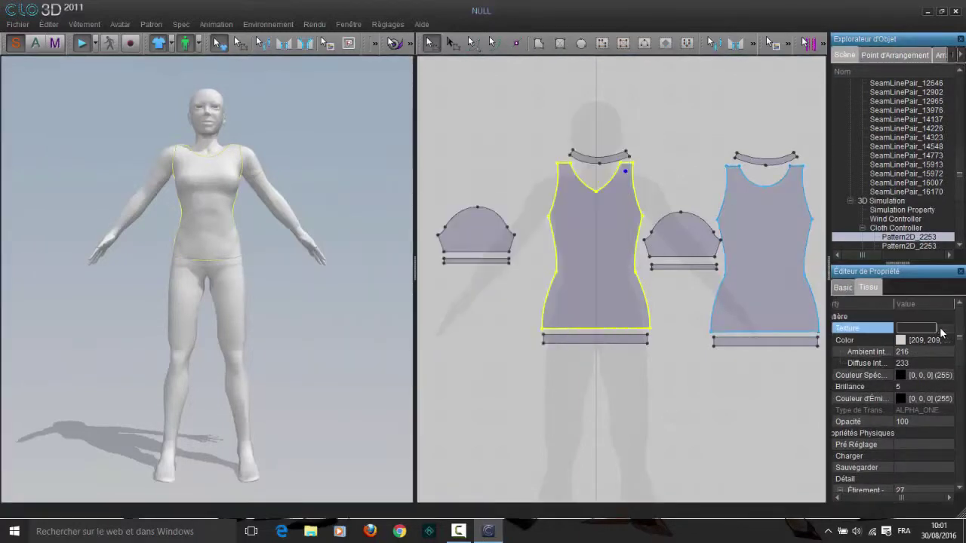
{"action": "left_click", "coordinate": [947, 329]}
{"action": "scroll", "coordinate": [57, 100], "scroll_direction": "up", "scroll_amount": 1}
{"action": "left_click", "coordinate": [56, 97]}
{"action": "scroll", "coordinate": [217, 154], "scroll_direction": "down", "scroll_amount": 5}
{"action": "scroll", "coordinate": [43, 121], "scroll_direction": "up", "scroll_amount": 1}
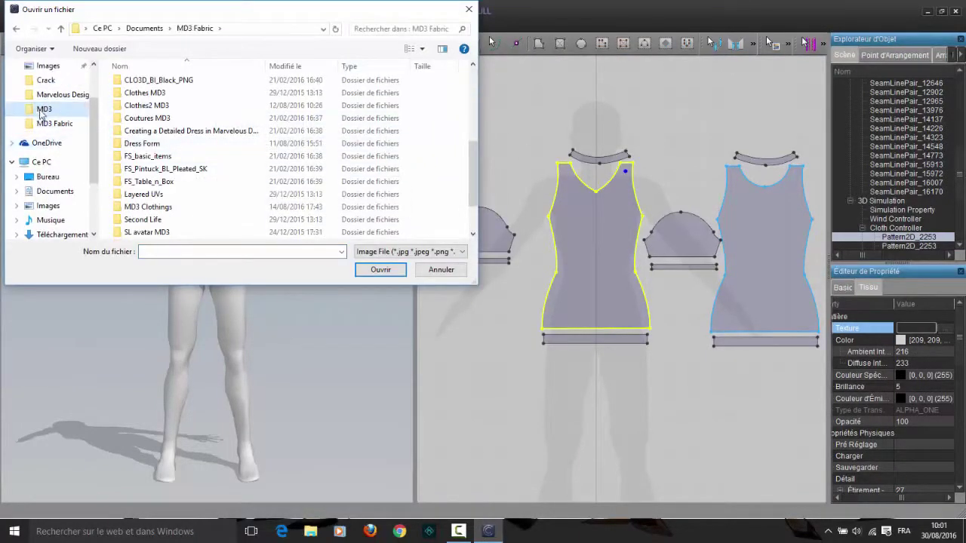
{"action": "scroll", "coordinate": [250, 130], "scroll_direction": "up", "scroll_amount": 5}
{"action": "scroll", "coordinate": [253, 130], "scroll_direction": "down", "scroll_amount": 7}
{"action": "double_click", "coordinate": [161, 195]}
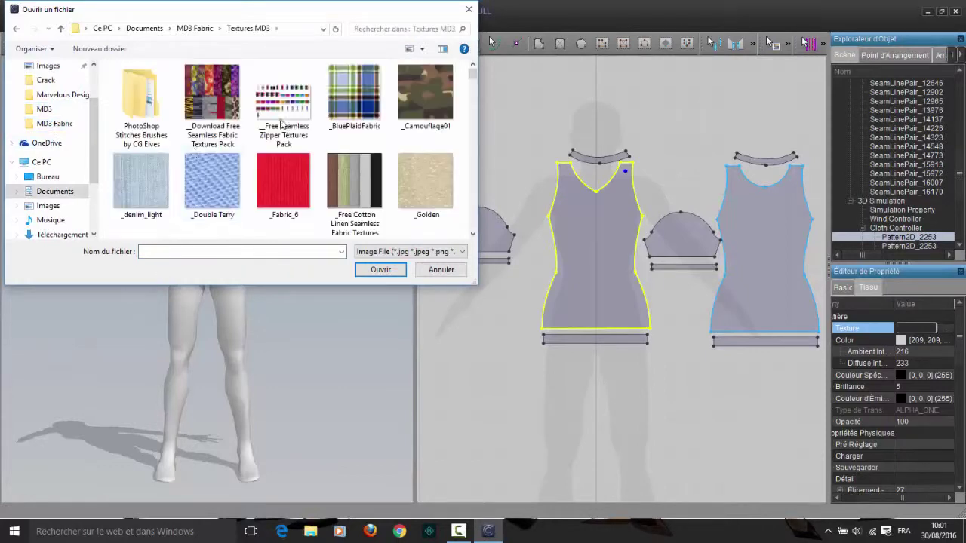
Step: Find the Camouflage02 image among the textures and apply it to the front piece
{"action": "scroll", "coordinate": [173, 126], "scroll_direction": "down", "scroll_amount": 1}
{"action": "scroll", "coordinate": [172, 126], "scroll_direction": "down", "scroll_amount": 8}
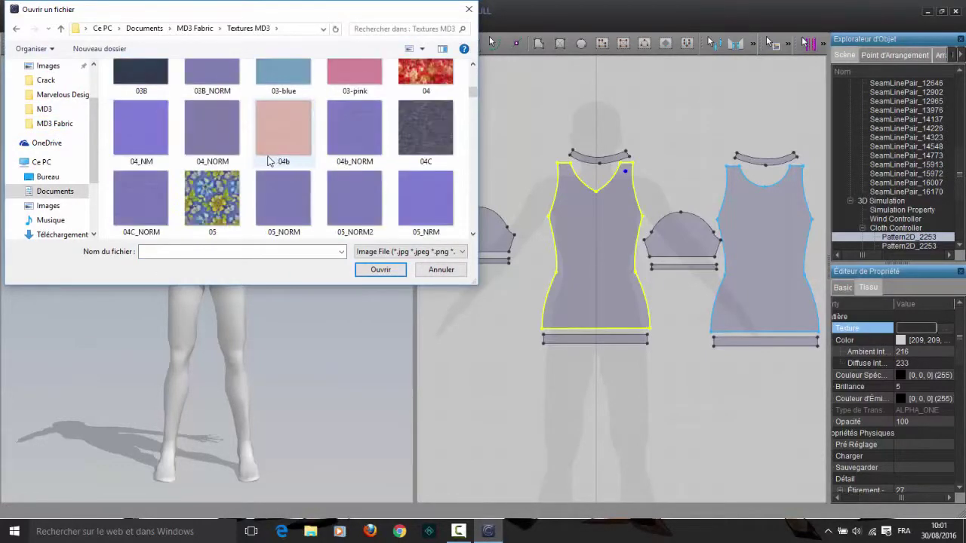
{"action": "scroll", "coordinate": [318, 126], "scroll_direction": "down", "scroll_amount": 2}
{"action": "scroll", "coordinate": [318, 125], "scroll_direction": "up", "scroll_amount": 1}
{"action": "scroll", "coordinate": [317, 125], "scroll_direction": "down", "scroll_amount": 4}
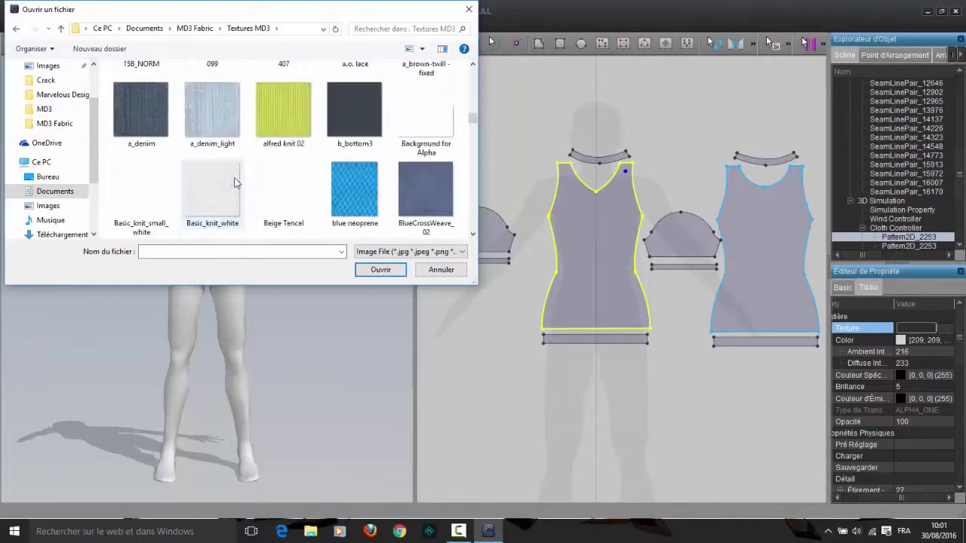
{"action": "scroll", "coordinate": [234, 181], "scroll_direction": "down", "scroll_amount": 6}
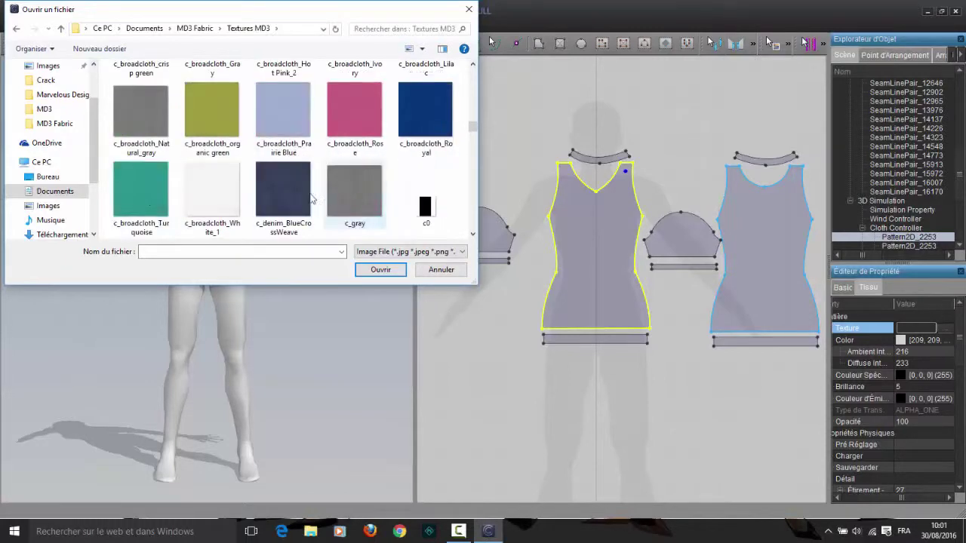
{"action": "scroll", "coordinate": [310, 139], "scroll_direction": "down", "scroll_amount": 3}
{"action": "left_click", "coordinate": [356, 202]}
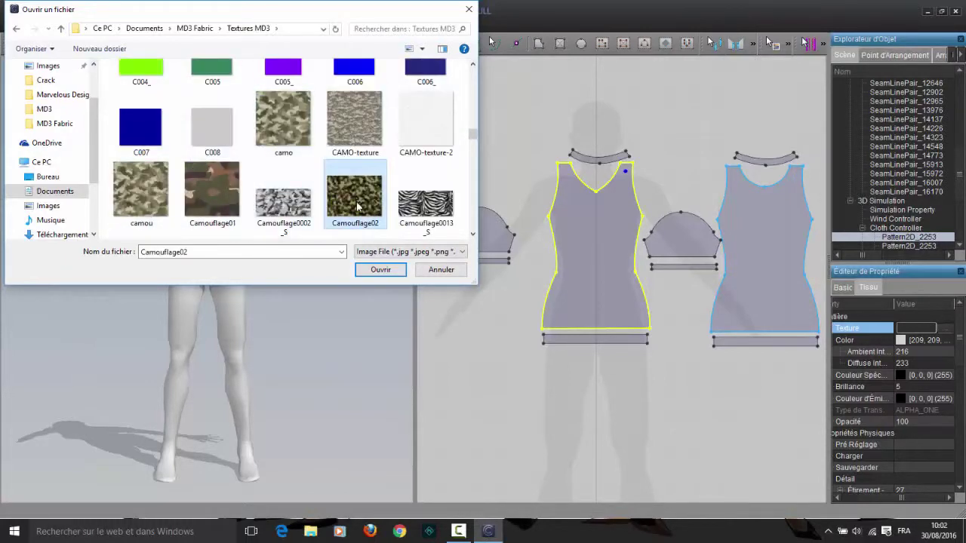
{"action": "left_click", "coordinate": [391, 271]}
Step: Apply the Camouflage02 texture from the Textures MD3 folder to the back piece
{"action": "left_click", "coordinate": [763, 302]}
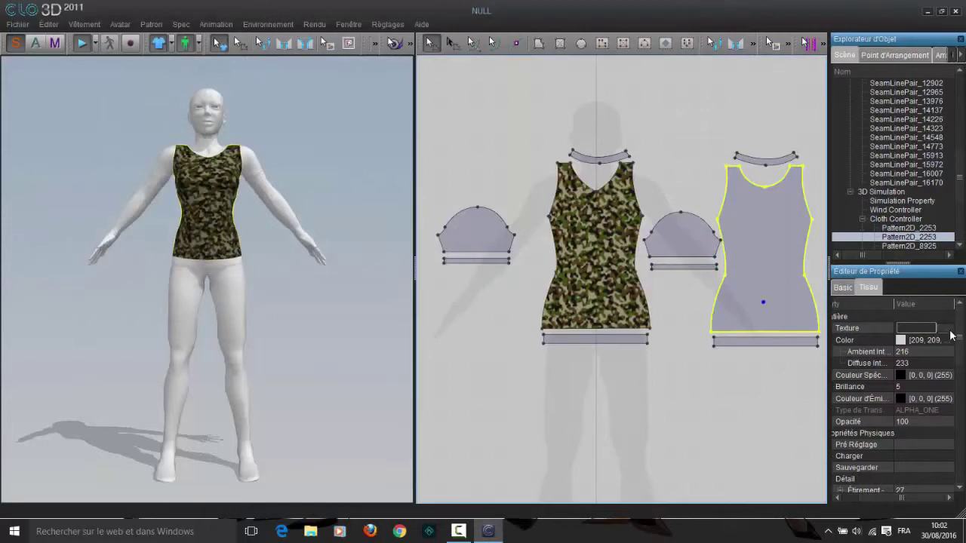
{"action": "left_click", "coordinate": [947, 329]}
{"action": "left_click", "coordinate": [55, 134]}
{"action": "double_click", "coordinate": [228, 126]}
{"action": "scroll", "coordinate": [228, 136], "scroll_direction": "down", "scroll_amount": 4}
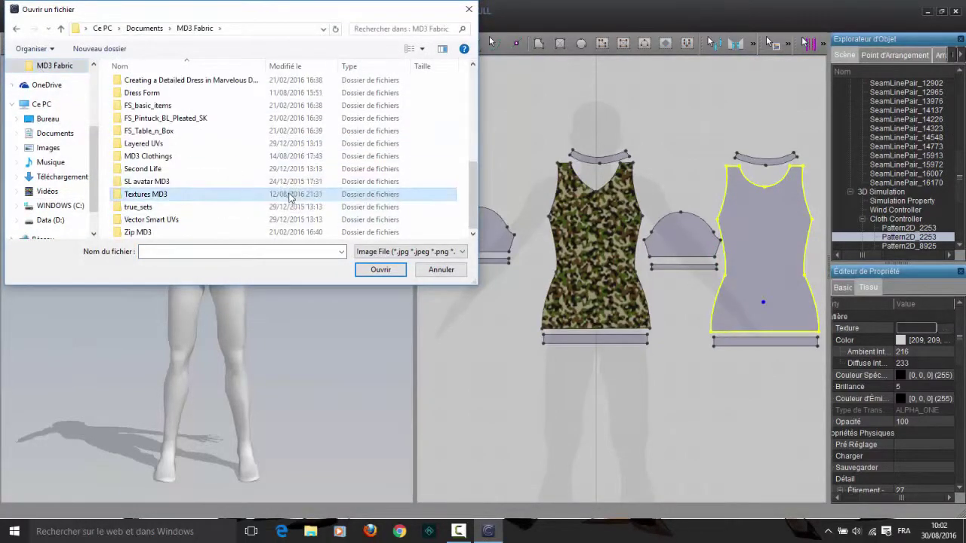
{"action": "double_click", "coordinate": [292, 196]}
{"action": "scroll", "coordinate": [292, 189], "scroll_direction": "down", "scroll_amount": 2}
{"action": "scroll", "coordinate": [293, 190], "scroll_direction": "down", "scroll_amount": 15}
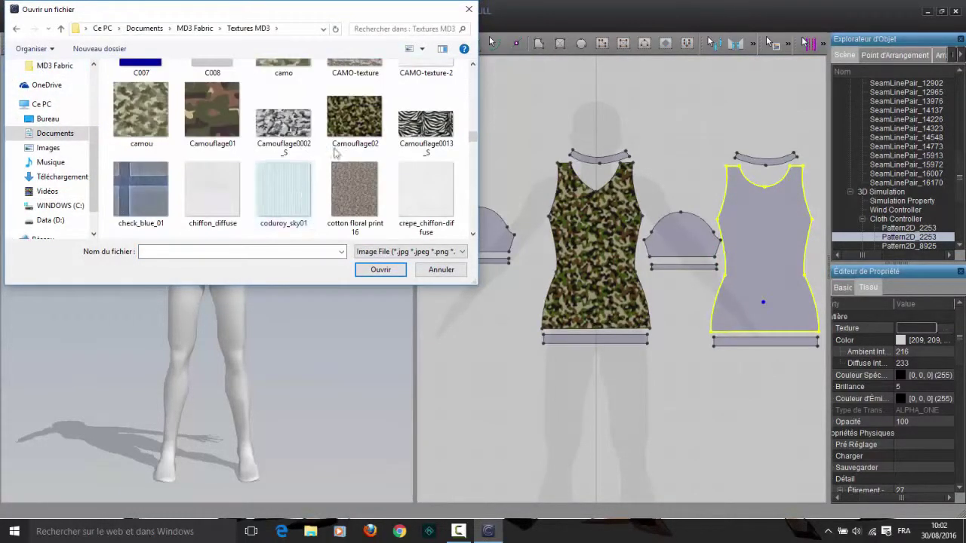
{"action": "left_click", "coordinate": [352, 134]}
{"action": "left_click", "coordinate": [376, 268]}
Step: Apply the Camouflage02 texture from the Textures MD3 folder to the avatar's right sleeve
{"action": "left_click", "coordinate": [495, 249]}
{"action": "left_click", "coordinate": [945, 332]}
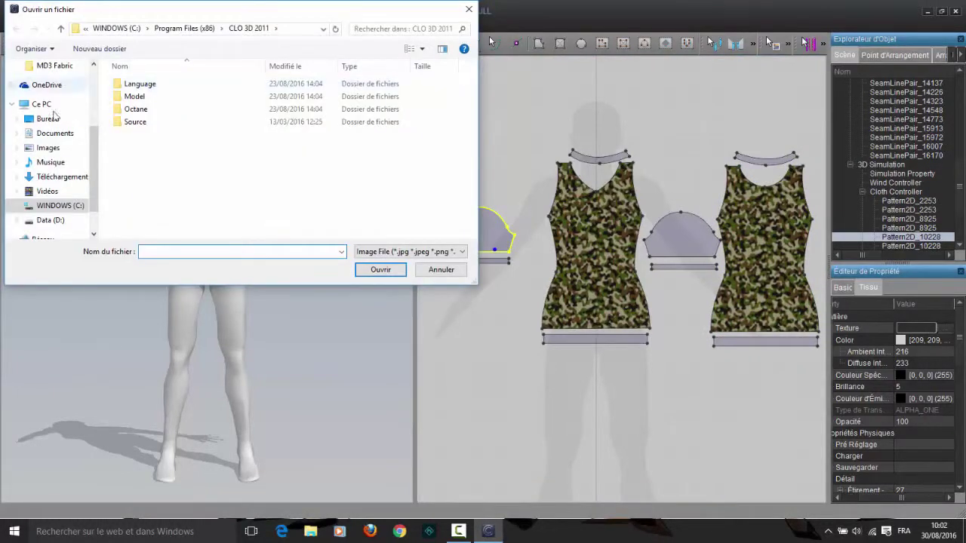
{"action": "scroll", "coordinate": [49, 74], "scroll_direction": "up", "scroll_amount": 2}
{"action": "left_click", "coordinate": [47, 69]}
{"action": "left_click", "coordinate": [44, 81]}
{"action": "left_click", "coordinate": [46, 97]}
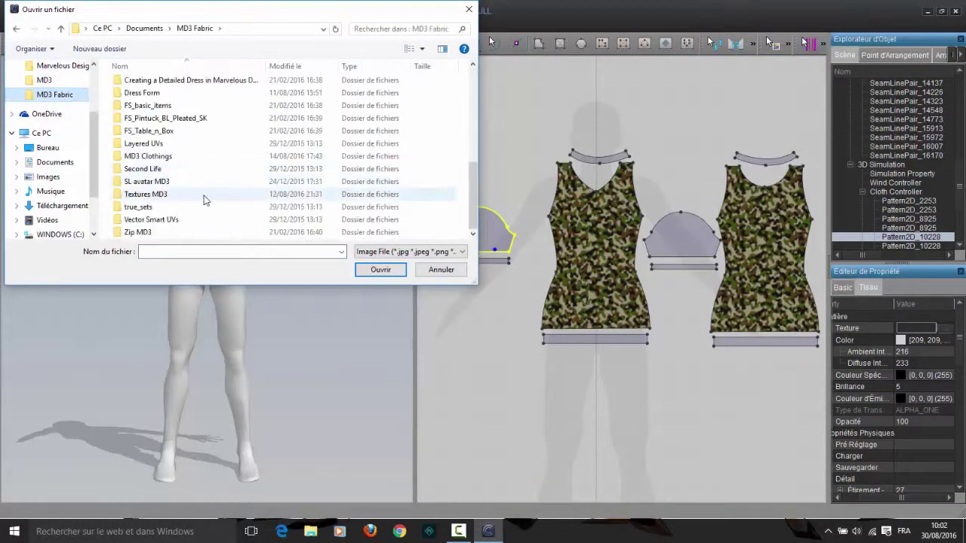
{"action": "double_click", "coordinate": [176, 195]}
{"action": "scroll", "coordinate": [211, 199], "scroll_direction": "down", "scroll_amount": 10}
{"action": "scroll", "coordinate": [205, 199], "scroll_direction": "down", "scroll_amount": 6}
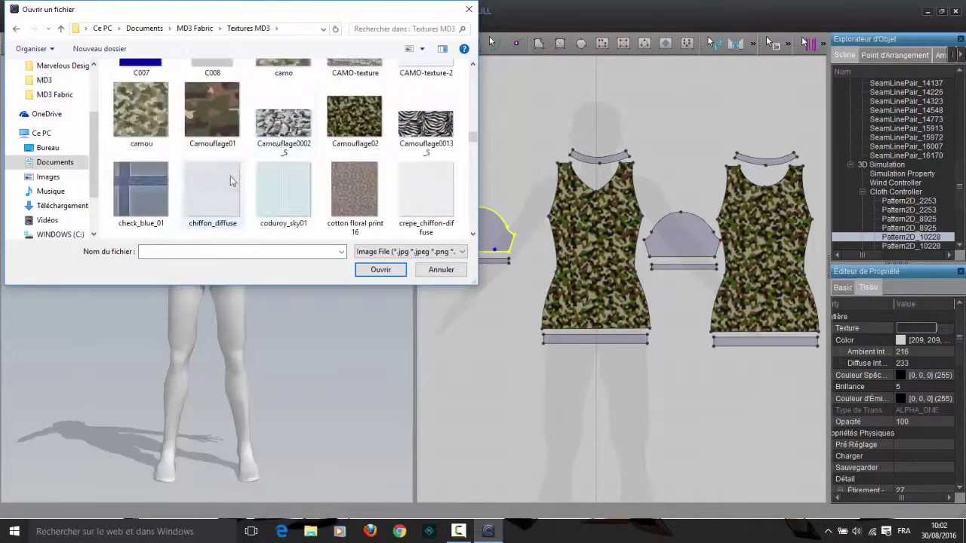
{"action": "left_click", "coordinate": [355, 117]}
{"action": "left_click", "coordinate": [385, 273]}
Step: Apply the Camouflage02 texture from the Textures MD3 folder to the avatar's left sleeve
{"action": "left_click", "coordinate": [703, 246]}
{"action": "left_click", "coordinate": [945, 330]}
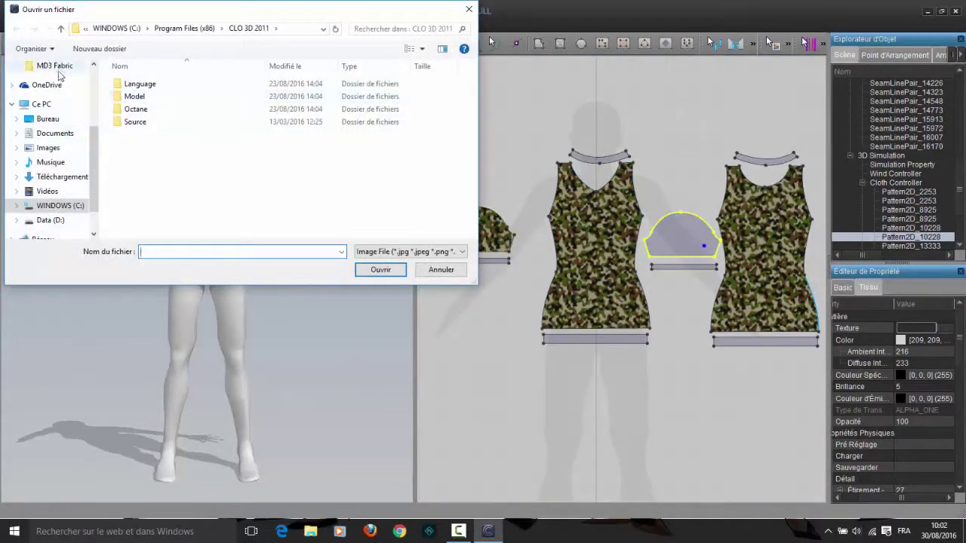
{"action": "left_click", "coordinate": [54, 68]}
{"action": "scroll", "coordinate": [208, 177], "scroll_direction": "down", "scroll_amount": 1}
{"action": "double_click", "coordinate": [163, 196]}
{"action": "scroll", "coordinate": [215, 165], "scroll_direction": "down", "scroll_amount": 4}
{"action": "scroll", "coordinate": [217, 172], "scroll_direction": "down", "scroll_amount": 12}
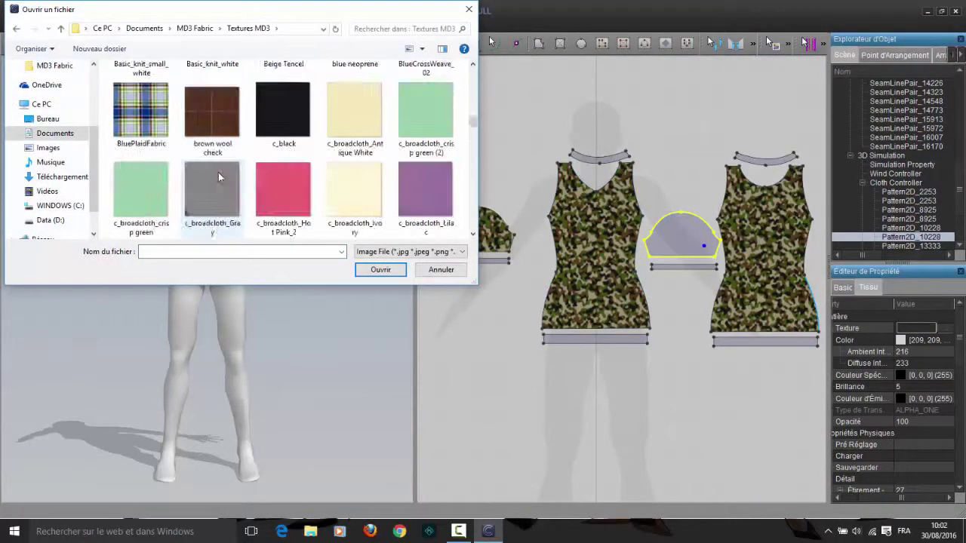
{"action": "left_click", "coordinate": [218, 179]}
{"action": "left_click", "coordinate": [343, 195]}
{"action": "left_click", "coordinate": [375, 274]}
Step: Apply the c_black texture from the Textures MD3 folder to the cuff of the avatar's right sleeve
{"action": "left_click", "coordinate": [456, 261]}
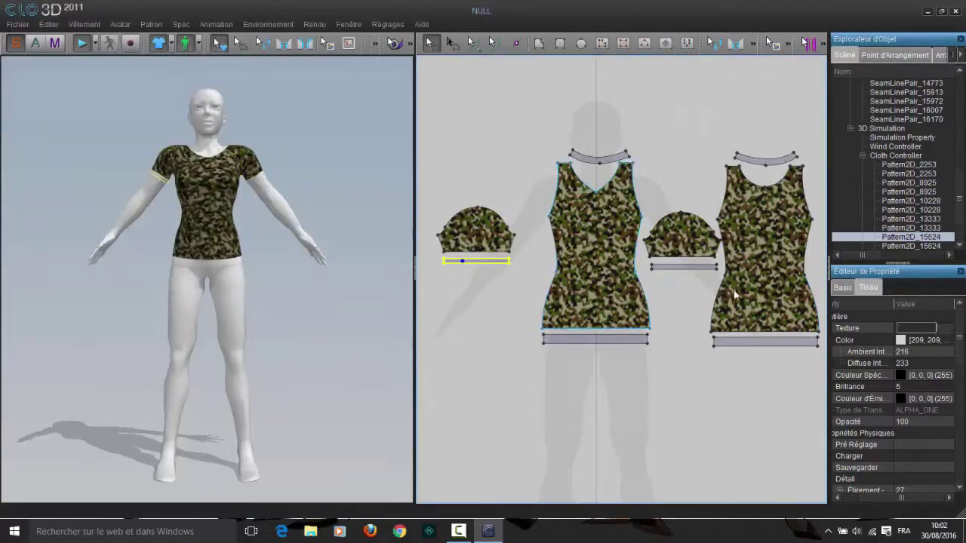
{"action": "left_click", "coordinate": [947, 329]}
{"action": "left_click", "coordinate": [55, 66]}
{"action": "scroll", "coordinate": [231, 163], "scroll_direction": "down", "scroll_amount": 5}
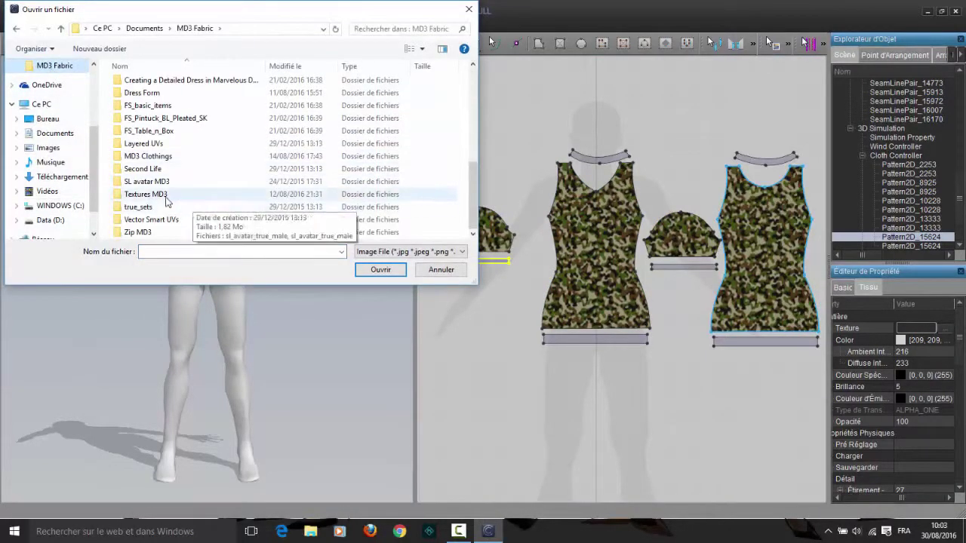
{"action": "double_click", "coordinate": [189, 194]}
{"action": "scroll", "coordinate": [209, 173], "scroll_direction": "down", "scroll_amount": 5}
{"action": "scroll", "coordinate": [209, 172], "scroll_direction": "down", "scroll_amount": 5}
{"action": "left_click", "coordinate": [283, 111]}
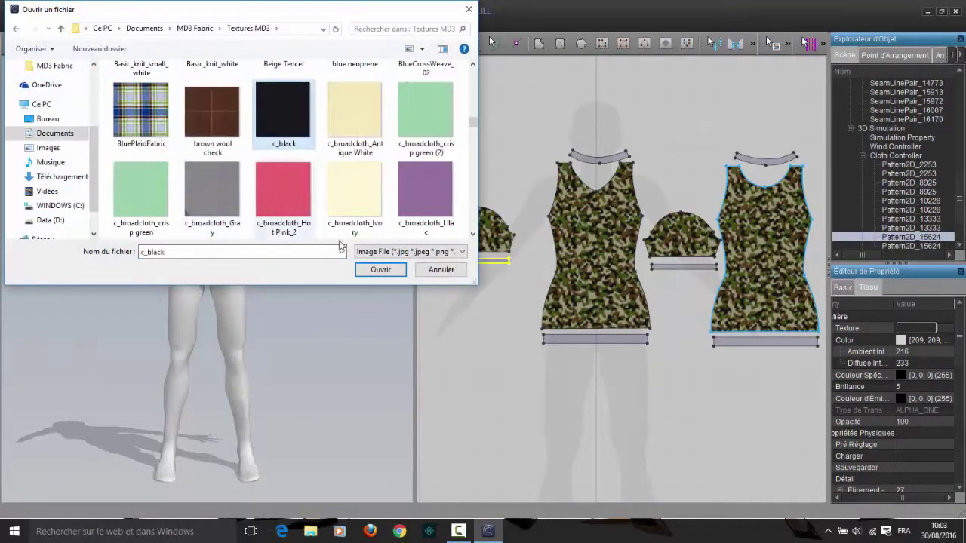
{"action": "left_click", "coordinate": [380, 270]}
Step: Apply the c_black texture from the Textures MD3 folder to the front collar band
{"action": "left_click", "coordinate": [587, 160]}
{"action": "left_click", "coordinate": [946, 329]}
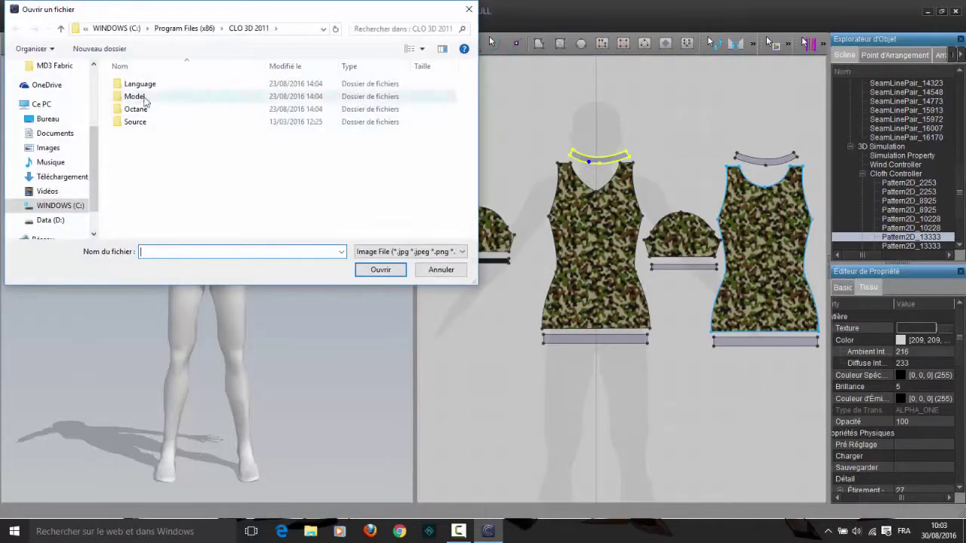
{"action": "left_click", "coordinate": [55, 66]}
{"action": "scroll", "coordinate": [302, 189], "scroll_direction": "down", "scroll_amount": 5}
{"action": "double_click", "coordinate": [186, 195]}
{"action": "scroll", "coordinate": [213, 126], "scroll_direction": "down", "scroll_amount": 2}
{"action": "scroll", "coordinate": [212, 154], "scroll_direction": "down", "scroll_amount": 15}
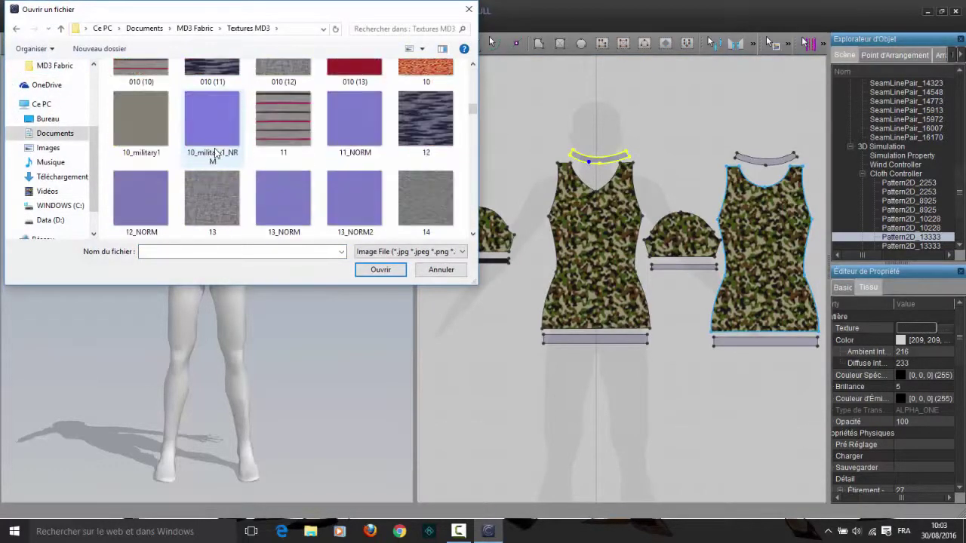
{"action": "scroll", "coordinate": [226, 164], "scroll_direction": "up", "scroll_amount": 6}
{"action": "scroll", "coordinate": [228, 169], "scroll_direction": "down", "scroll_amount": 2}
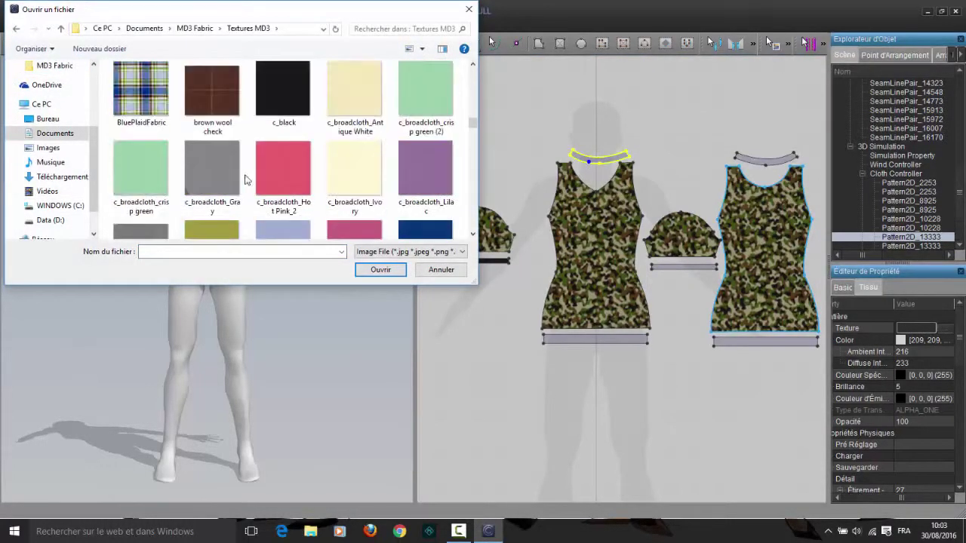
{"action": "left_click", "coordinate": [380, 270]}
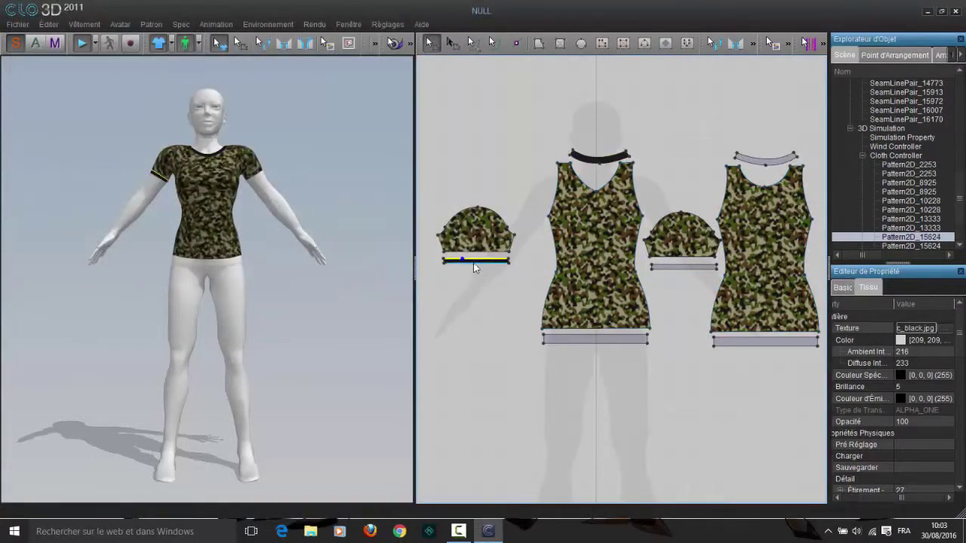
Step: Reapply the c_black texture to the cuff of the avatar's right sleeve
{"action": "left_click", "coordinate": [674, 269]}
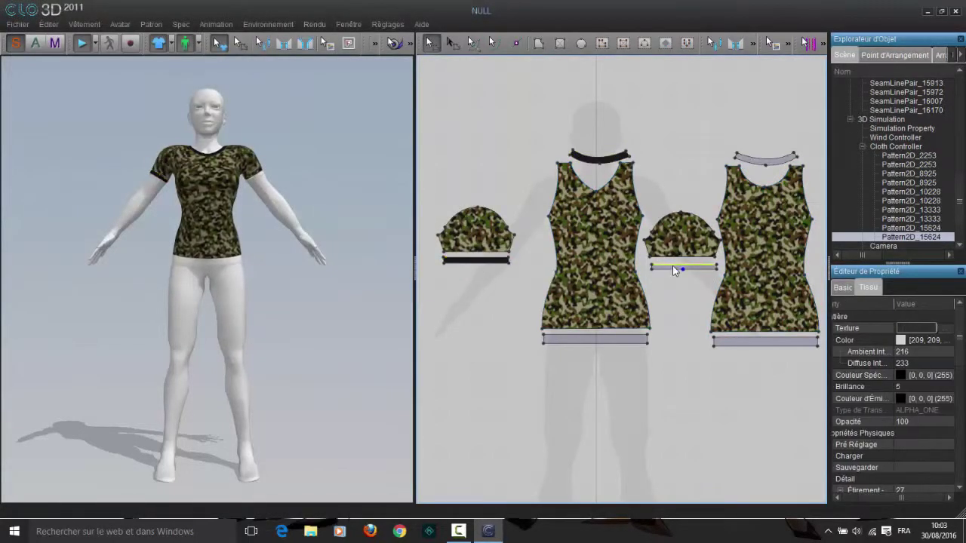
{"action": "scroll", "coordinate": [495, 265], "scroll_direction": "up", "scroll_amount": 4}
{"action": "middle_click_drag", "start_coordinate": [493, 265], "coordinate": [505, 251]}
{"action": "scroll", "coordinate": [505, 252], "scroll_direction": "down", "scroll_amount": 3}
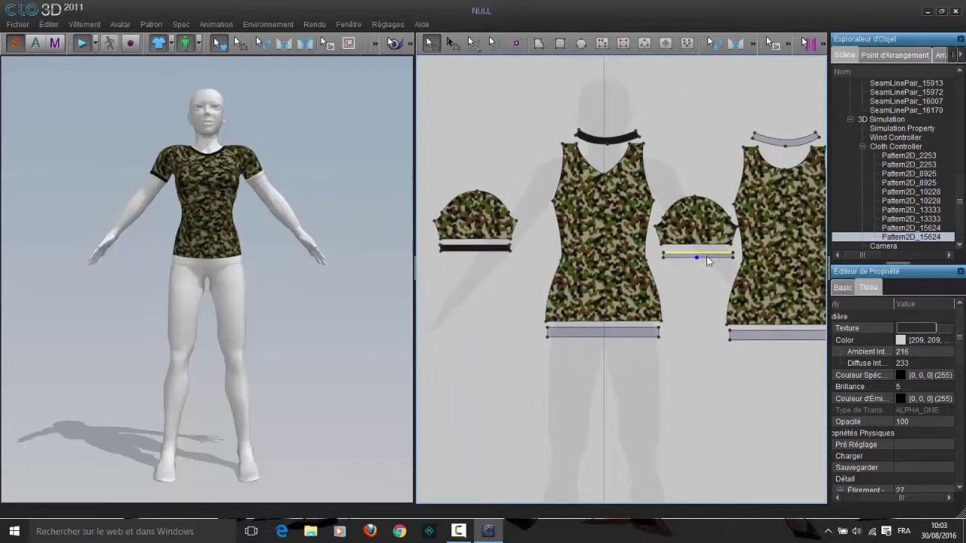
{"action": "left_click", "coordinate": [489, 250]}
{"action": "left_click", "coordinate": [941, 328]}
{"action": "scroll", "coordinate": [285, 170], "scroll_direction": "down", "scroll_amount": 10}
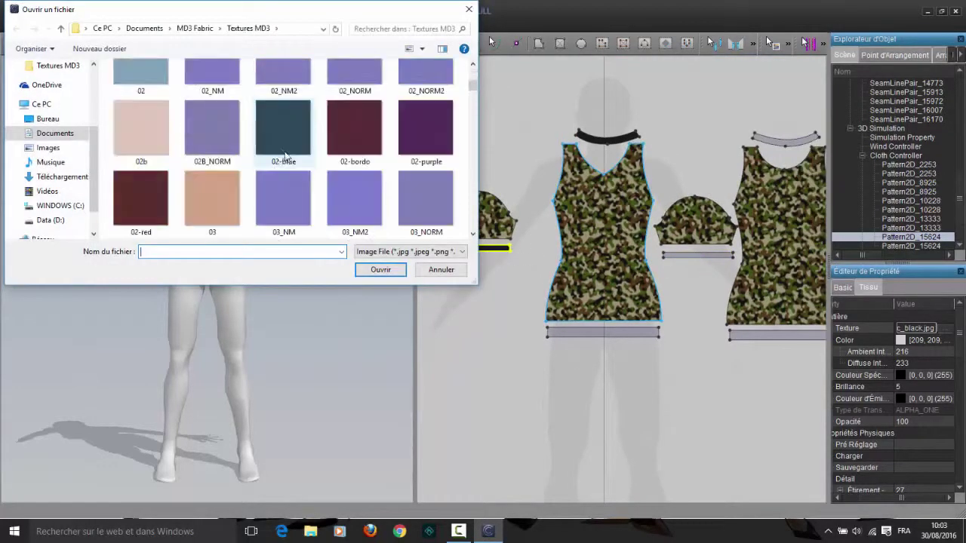
{"action": "scroll", "coordinate": [287, 172], "scroll_direction": "down", "scroll_amount": 3}
{"action": "left_click", "coordinate": [284, 113]}
{"action": "left_click", "coordinate": [380, 272]}
Step: Apply the c_black texture from the Textures MD3 folder to the cuff of the avatar's left sleeve
{"action": "left_click", "coordinate": [687, 255]}
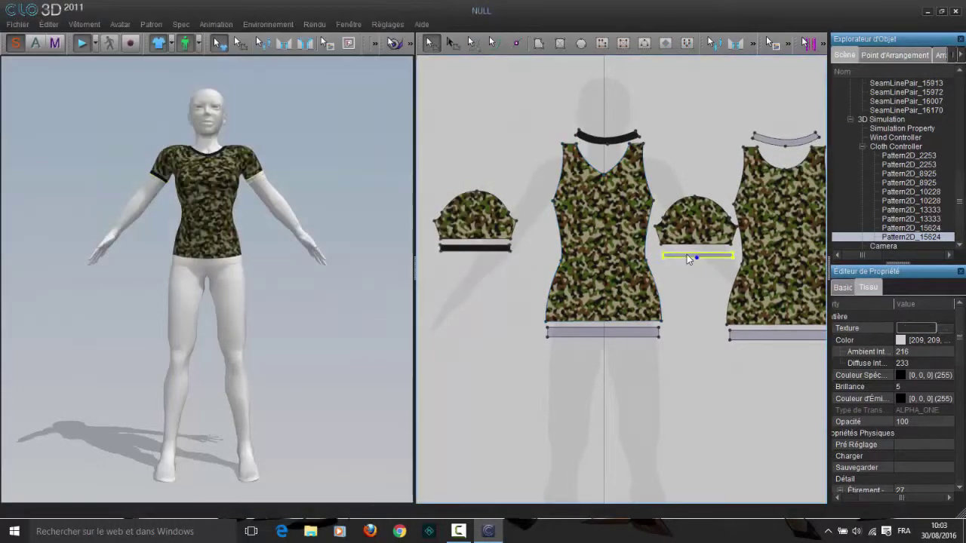
{"action": "left_click", "coordinate": [945, 330]}
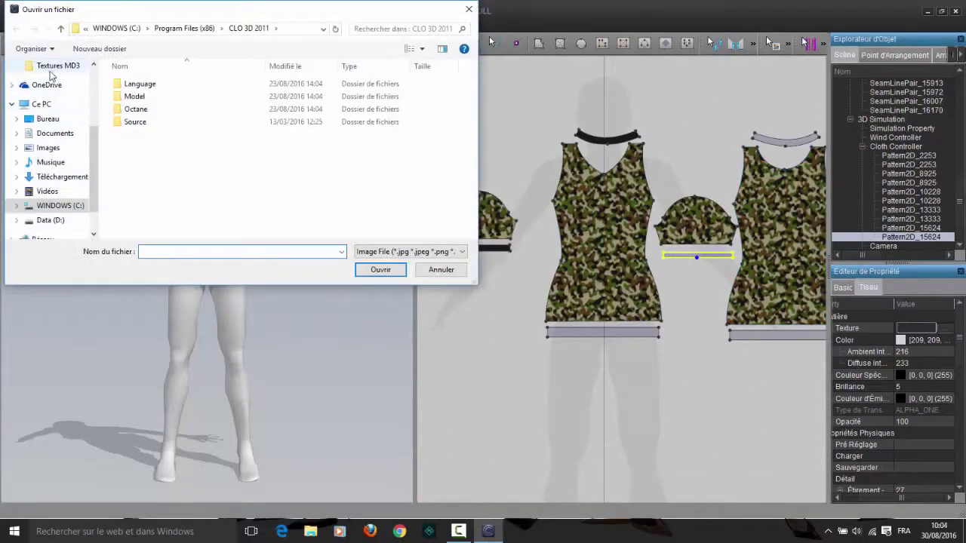
{"action": "left_click", "coordinate": [53, 68]}
{"action": "scroll", "coordinate": [271, 124], "scroll_direction": "down", "scroll_amount": 12}
{"action": "scroll", "coordinate": [280, 148], "scroll_direction": "up", "scroll_amount": 2}
{"action": "left_click", "coordinate": [283, 162]}
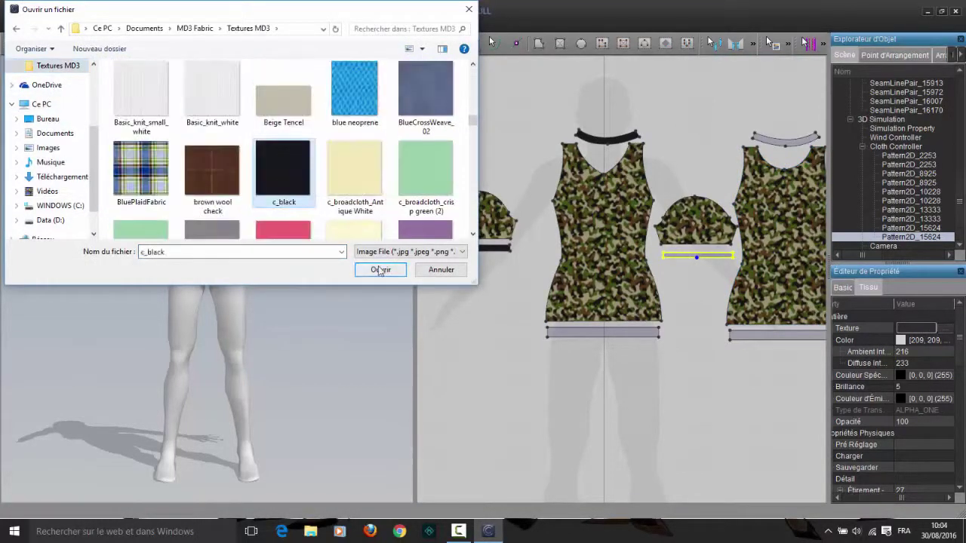
{"action": "left_click", "coordinate": [380, 270]}
Step: Apply the c_black texture from the Textures MD3 folder to the back collar band
{"action": "left_click", "coordinate": [773, 142]}
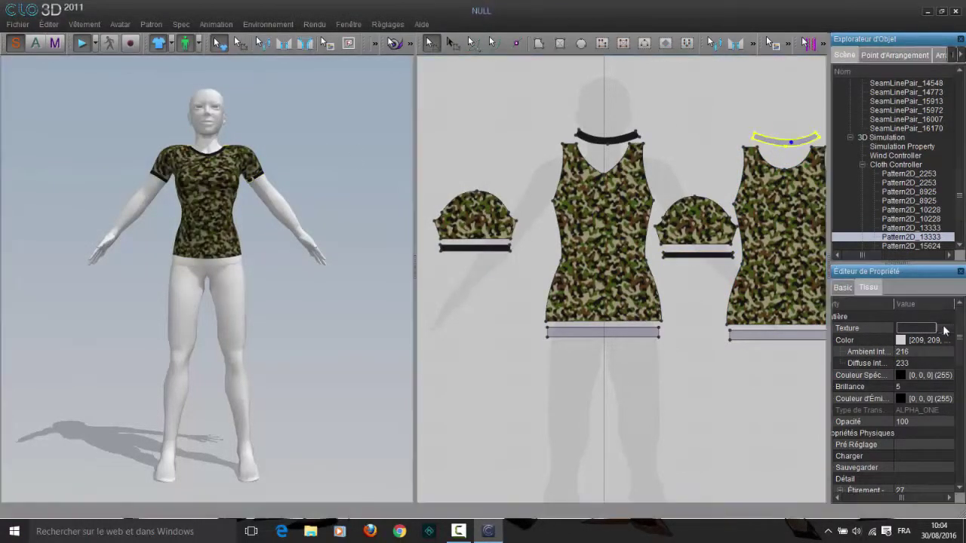
{"action": "left_click", "coordinate": [945, 330]}
{"action": "left_click", "coordinate": [59, 70]}
{"action": "scroll", "coordinate": [270, 139], "scroll_direction": "down", "scroll_amount": 11}
{"action": "left_click", "coordinate": [284, 125]}
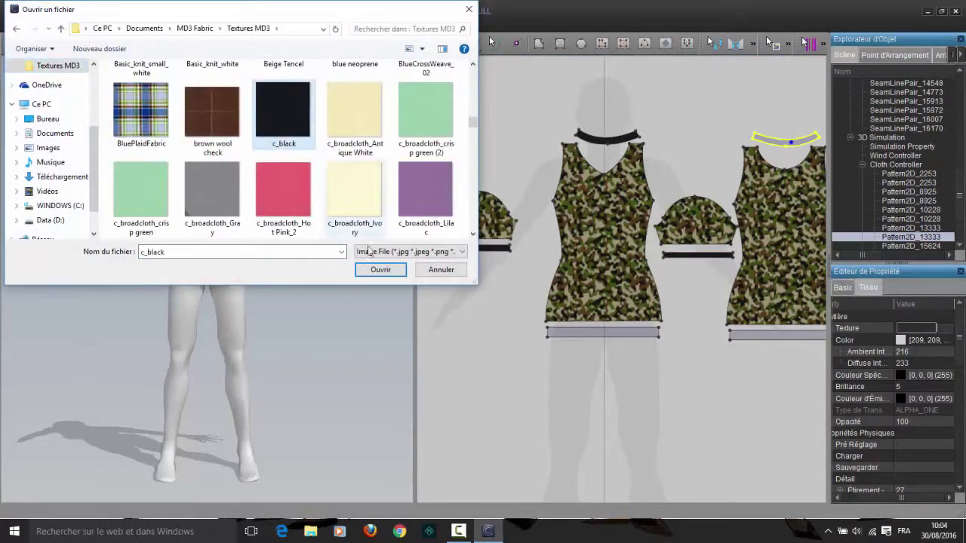
{"action": "left_click", "coordinate": [380, 270]}
Step: Apply the c_black texture from the Textures MD3 folder to the front hem band
{"action": "left_click", "coordinate": [574, 331]}
{"action": "left_click", "coordinate": [945, 330]}
{"action": "left_click", "coordinate": [58, 66]}
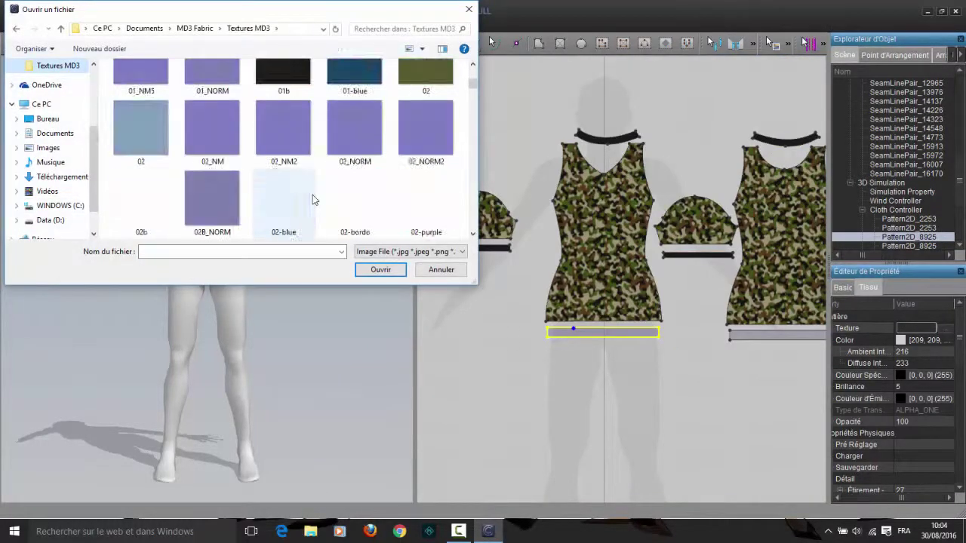
{"action": "scroll", "coordinate": [315, 200], "scroll_direction": "down", "scroll_amount": 12}
{"action": "left_click", "coordinate": [284, 139]}
{"action": "left_click", "coordinate": [381, 270]}
Step: Apply the c_black texture from the Textures MD3 folder to the back hem band
{"action": "left_click", "coordinate": [770, 335]}
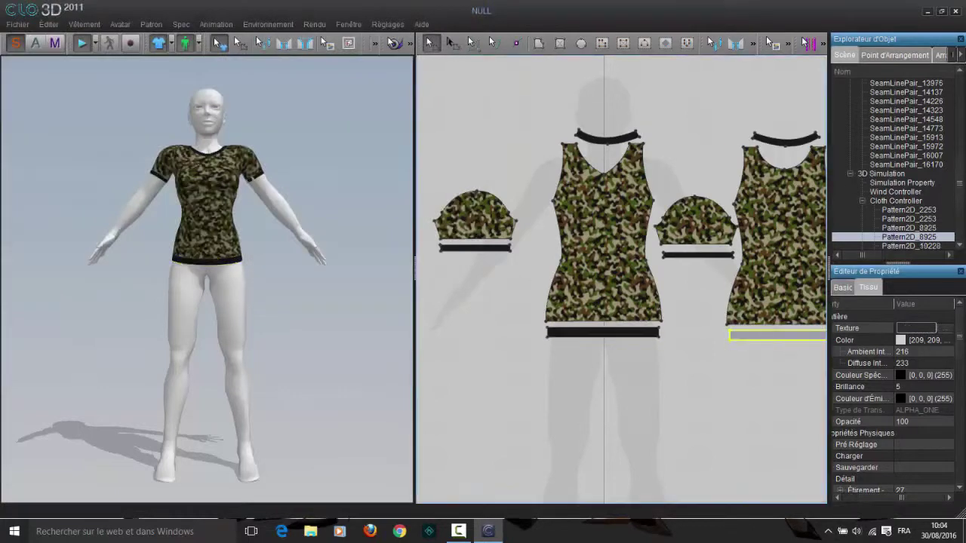
{"action": "left_click", "coordinate": [945, 330]}
{"action": "left_click", "coordinate": [58, 66]}
{"action": "scroll", "coordinate": [311, 140], "scroll_direction": "down", "scroll_amount": 6}
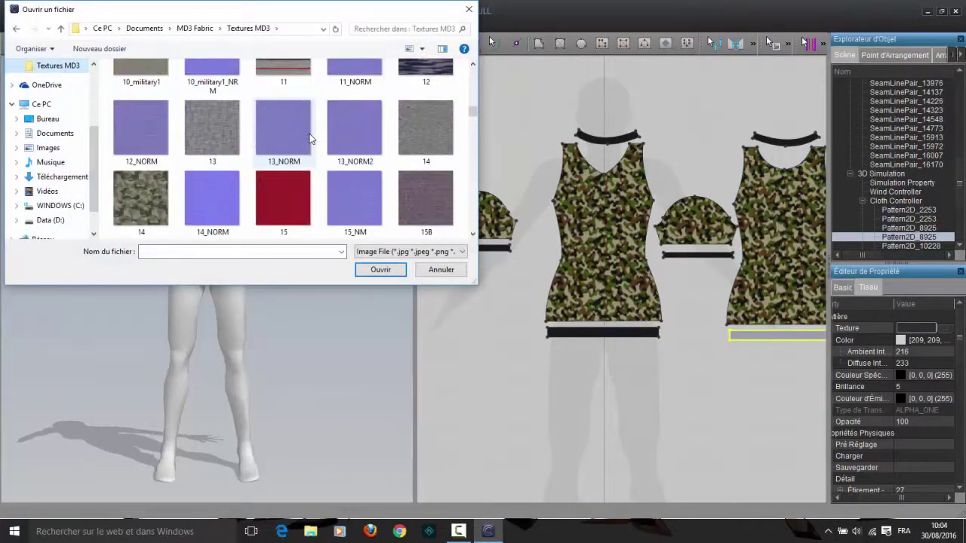
{"action": "scroll", "coordinate": [310, 137], "scroll_direction": "down", "scroll_amount": 8}
{"action": "scroll", "coordinate": [302, 166], "scroll_direction": "up", "scroll_amount": 3}
{"action": "scroll", "coordinate": [289, 219], "scroll_direction": "down", "scroll_amount": 2}
{"action": "left_click", "coordinate": [285, 130]}
{"action": "left_click", "coordinate": [374, 269]}
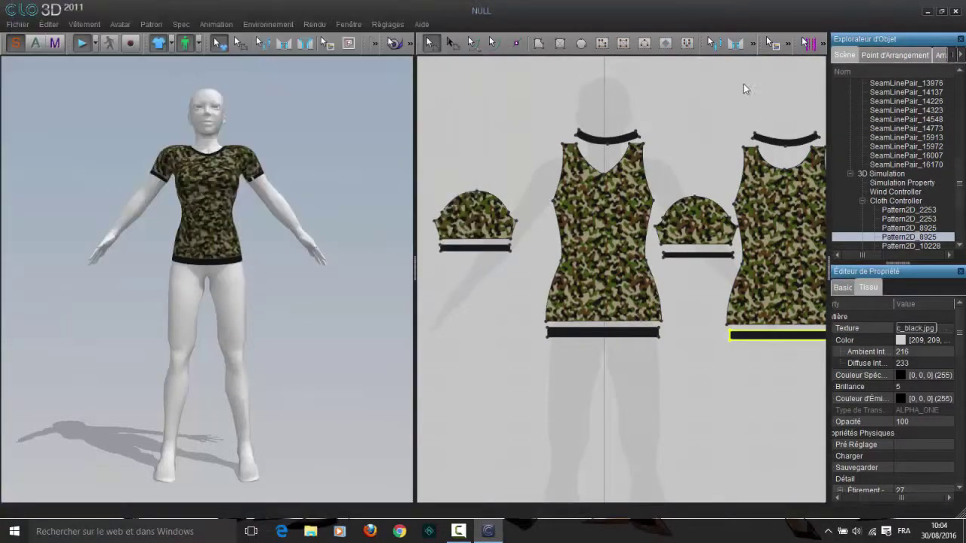
Step: Move the avatar's right sleeve and its cuff closer to the front piece in the 2D pattern layout
{"action": "middle_click_drag", "start_coordinate": [731, 84], "coordinate": [691, 96]}
{"action": "scroll", "coordinate": [683, 95], "scroll_direction": "down", "scroll_amount": 1}
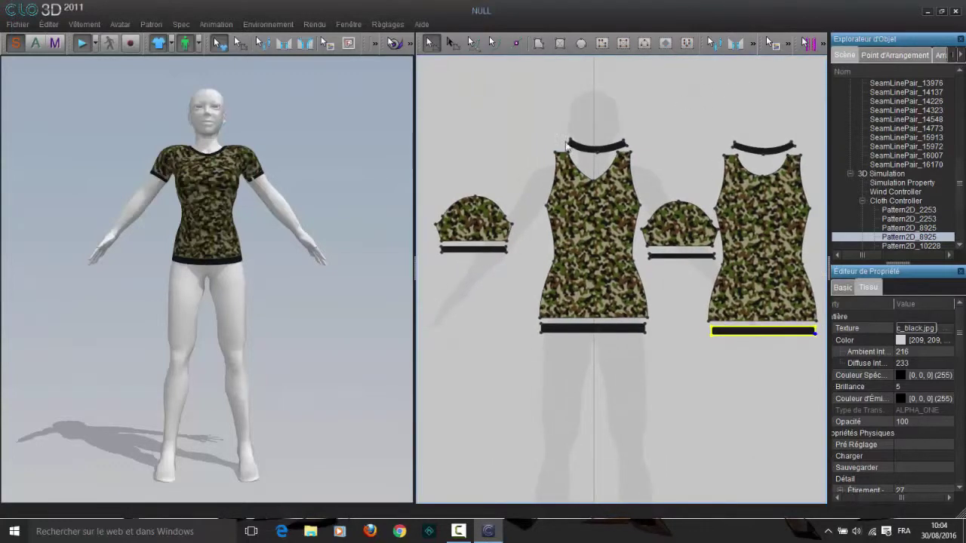
{"action": "left_click_drag", "start_coordinate": [429, 172], "coordinate": [514, 277]}
{"action": "left_click_drag", "start_coordinate": [477, 226], "coordinate": [502, 229]}
{"action": "right_click", "coordinate": [491, 120]}
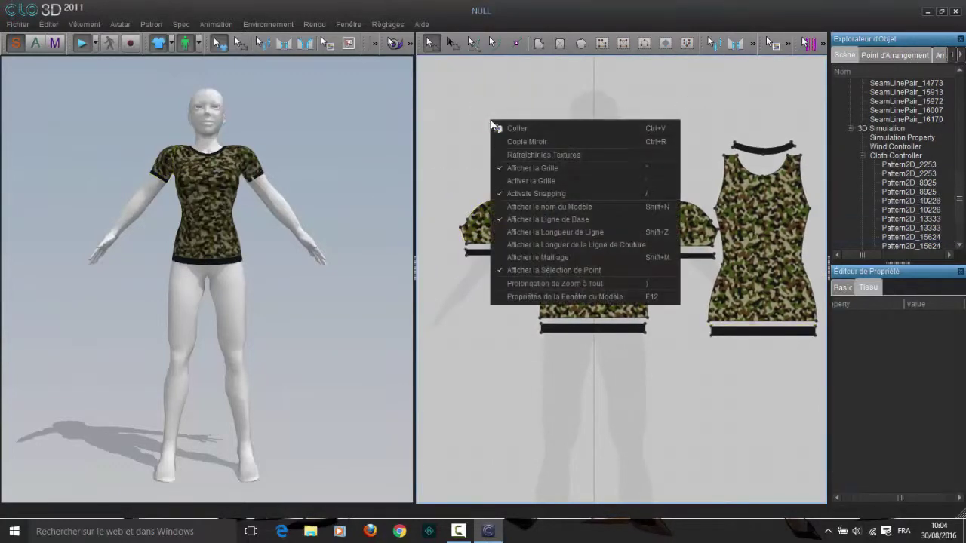
{"action": "right_click", "coordinate": [481, 101]}
Step: Pull the back of the avatar's left sleeve and cuff into shape on the draped garment
{"action": "right_click", "coordinate": [293, 125]}
{"action": "right_click_drag", "start_coordinate": [318, 127], "coordinate": [58, 156]}
{"action": "scroll", "coordinate": [200, 174], "scroll_direction": "up", "scroll_amount": 2}
{"action": "scroll", "coordinate": [201, 179], "scroll_direction": "up", "scroll_amount": 2}
{"action": "middle_click_drag", "start_coordinate": [361, 75], "coordinate": [335, 156]}
{"action": "scroll", "coordinate": [279, 246], "scroll_direction": "up", "scroll_amount": 2}
{"action": "right_click_drag", "start_coordinate": [278, 246], "coordinate": [218, 226]}
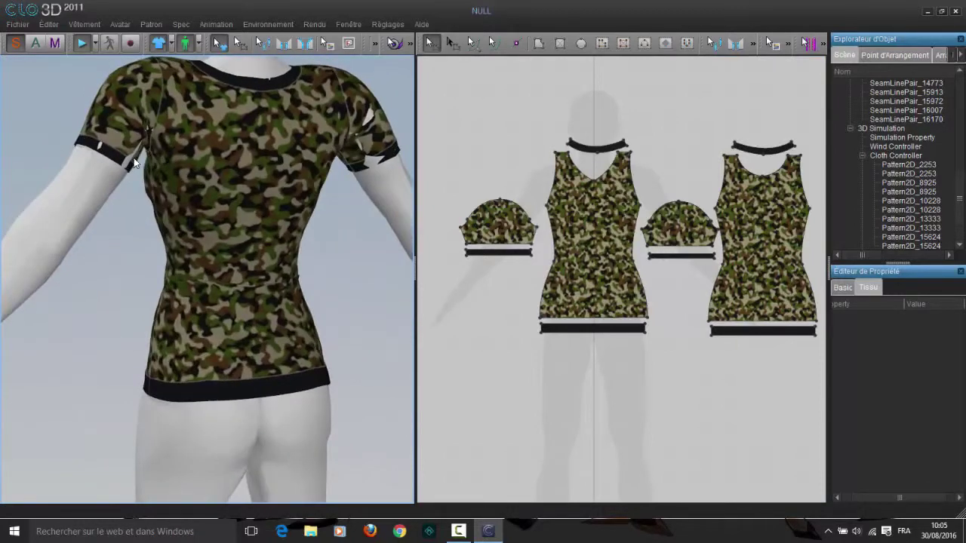
{"action": "left_click", "coordinate": [133, 160]}
{"action": "left_click_drag", "start_coordinate": [137, 154], "coordinate": [135, 183]}
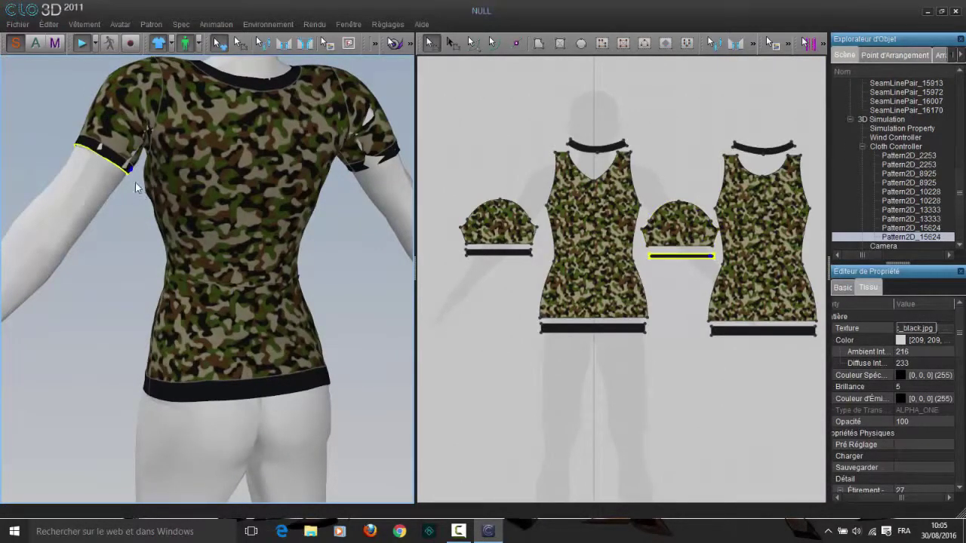
{"action": "right_click_drag", "start_coordinate": [135, 183], "coordinate": [94, 175]}
{"action": "left_click_drag", "start_coordinate": [107, 167], "coordinate": [97, 218]}
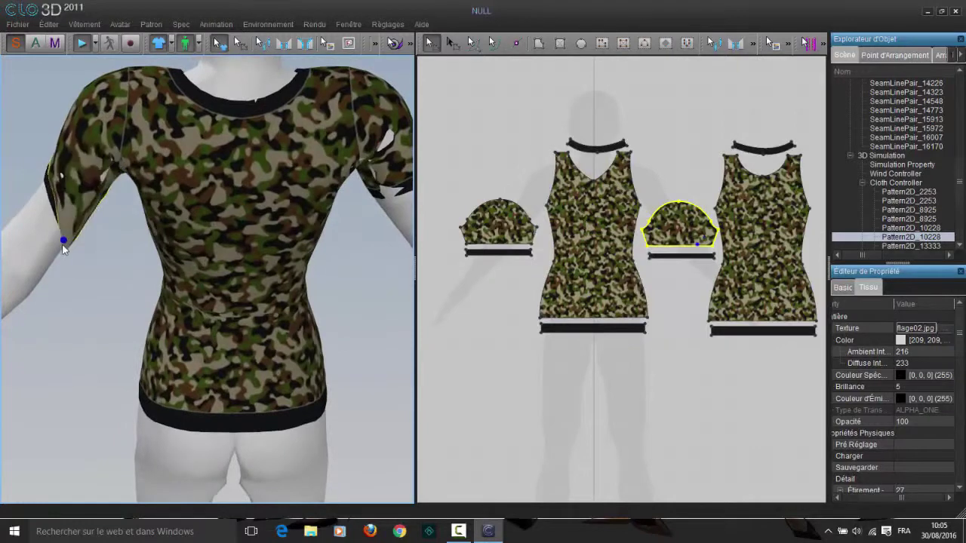
{"action": "left_click_drag", "start_coordinate": [64, 249], "coordinate": [113, 156]}
{"action": "right_click_drag", "start_coordinate": [121, 194], "coordinate": [46, 149]}
{"action": "left_click_drag", "start_coordinate": [123, 156], "coordinate": [87, 186]}
Step: Pull the avatar's right sleeve, its cuff and the adjacent front piece into place on the draped garment
{"action": "right_click_drag", "start_coordinate": [87, 186], "coordinate": [389, 161]}
{"action": "left_click_drag", "start_coordinate": [388, 162], "coordinate": [406, 172]}
{"action": "right_click_drag", "start_coordinate": [406, 172], "coordinate": [355, 197]}
{"action": "left_click_drag", "start_coordinate": [316, 215], "coordinate": [342, 219]}
{"action": "left_click_drag", "start_coordinate": [339, 174], "coordinate": [315, 264]}
{"action": "right_click_drag", "start_coordinate": [384, 183], "coordinate": [221, 208]}
{"action": "left_click_drag", "start_coordinate": [175, 214], "coordinate": [149, 226]}
{"action": "right_click_drag", "start_coordinate": [151, 225], "coordinate": [9, 219]}
{"action": "left_click_drag", "start_coordinate": [161, 177], "coordinate": [145, 174]}
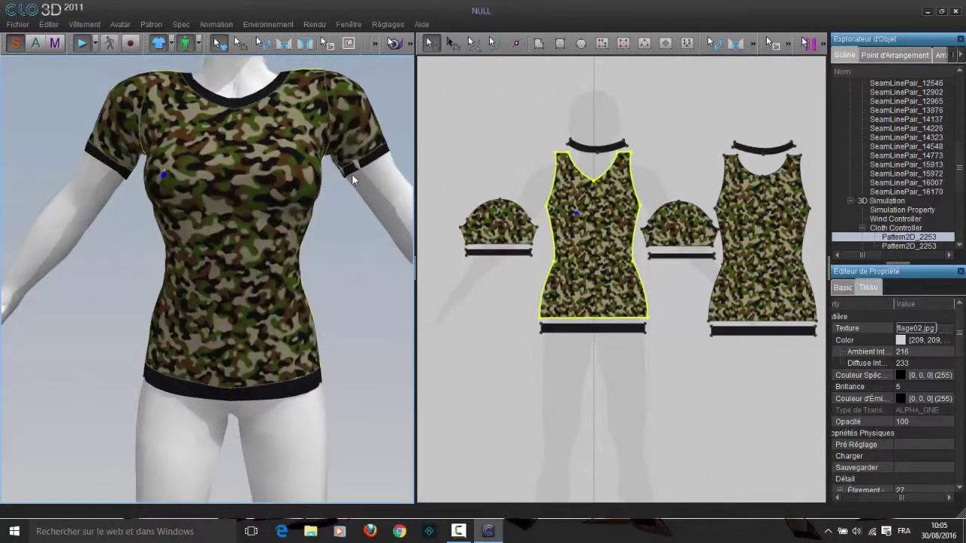
Step: Pull the avatar's left sleeve and cuff down and outward from the front and side to clear the arm
{"action": "left_click", "coordinate": [352, 175]}
{"action": "right_click_drag", "start_coordinate": [352, 175], "coordinate": [260, 196]}
{"action": "left_click_drag", "start_coordinate": [353, 175], "coordinate": [328, 189]}
{"action": "mouse_move", "coordinate": [304, 192]}
{"action": "right_mouse_down"}
{"action": "mouse_move", "coordinate": [335, 190]}
{"action": "mouse_move", "coordinate": [293, 193]}
{"action": "right_mouse_up"}
{"action": "left_click_drag", "start_coordinate": [361, 160], "coordinate": [324, 189]}
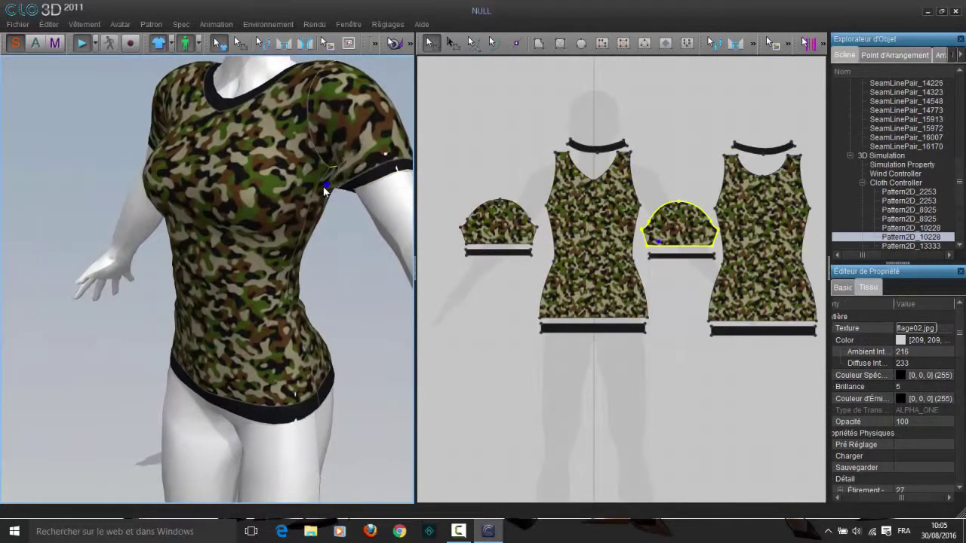
{"action": "right_click_drag", "start_coordinate": [327, 189], "coordinate": [386, 182]}
{"action": "left_click_drag", "start_coordinate": [371, 153], "coordinate": [357, 183]}
{"action": "right_click_drag", "start_coordinate": [357, 183], "coordinate": [232, 196]}
{"action": "left_click_drag", "start_coordinate": [277, 200], "coordinate": [252, 248]}
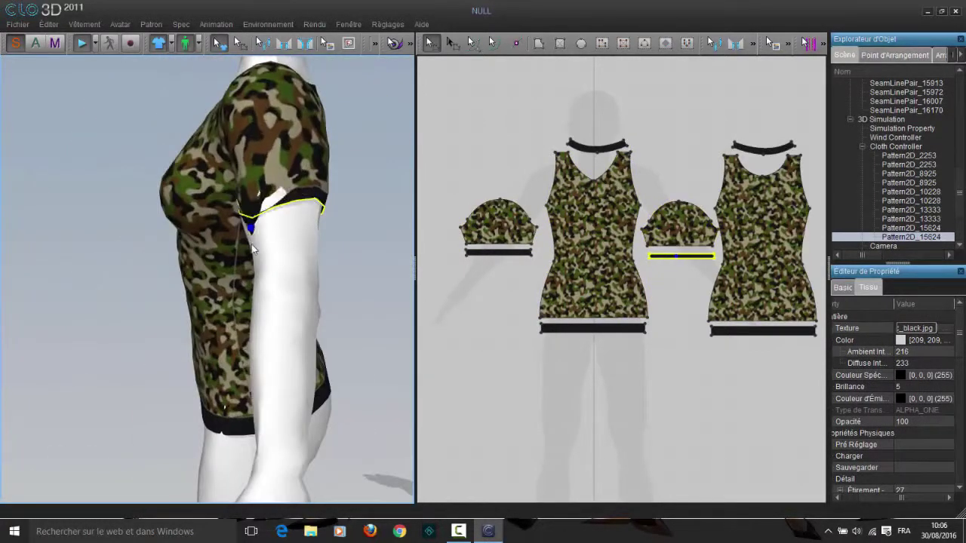
Step: Adjust the back of the avatar's left sleeve and cuff with further pulls on the draped cloth
{"action": "right_click_drag", "start_coordinate": [281, 194], "coordinate": [132, 209]}
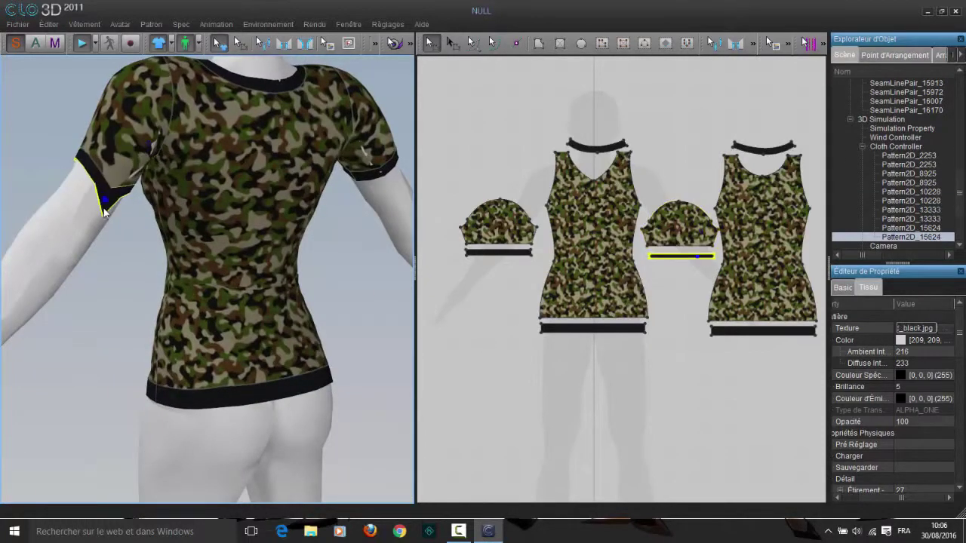
{"action": "right_click_drag", "start_coordinate": [98, 235], "coordinate": [78, 232]}
{"action": "left_click_drag", "start_coordinate": [121, 167], "coordinate": [143, 206]}
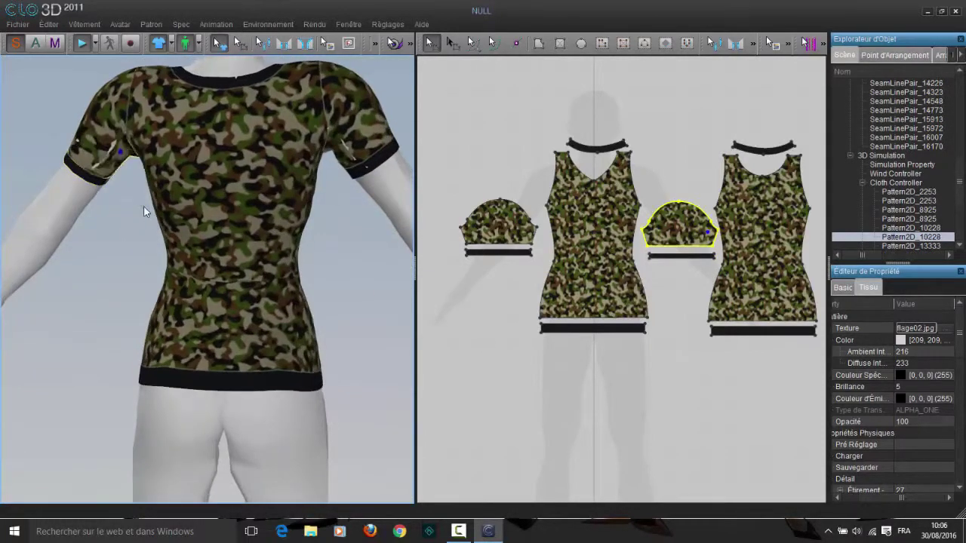
{"action": "right_click_drag", "start_coordinate": [143, 205], "coordinate": [164, 204]}
{"action": "left_click_drag", "start_coordinate": [143, 172], "coordinate": [125, 414]}
Step: Pull the hem bands downward around the avatar's hips to smooth the bottom of the top
{"action": "right_click_drag", "start_coordinate": [113, 305], "coordinate": [136, 281]}
{"action": "left_click_drag", "start_coordinate": [249, 341], "coordinate": [307, 391]}
{"action": "right_click_drag", "start_coordinate": [307, 391], "coordinate": [363, 394]}
{"action": "left_click_drag", "start_coordinate": [323, 353], "coordinate": [342, 451]}
{"action": "right_click_drag", "start_coordinate": [342, 451], "coordinate": [255, 438]}
{"action": "left_click_drag", "start_coordinate": [252, 358], "coordinate": [250, 420]}
{"action": "right_click_drag", "start_coordinate": [250, 421], "coordinate": [93, 434]}
{"action": "left_click_drag", "start_coordinate": [150, 376], "coordinate": [158, 444]}
{"action": "right_click_drag", "start_coordinate": [219, 430], "coordinate": [205, 410]}
{"action": "left_click_drag", "start_coordinate": [311, 385], "coordinate": [413, 298]}
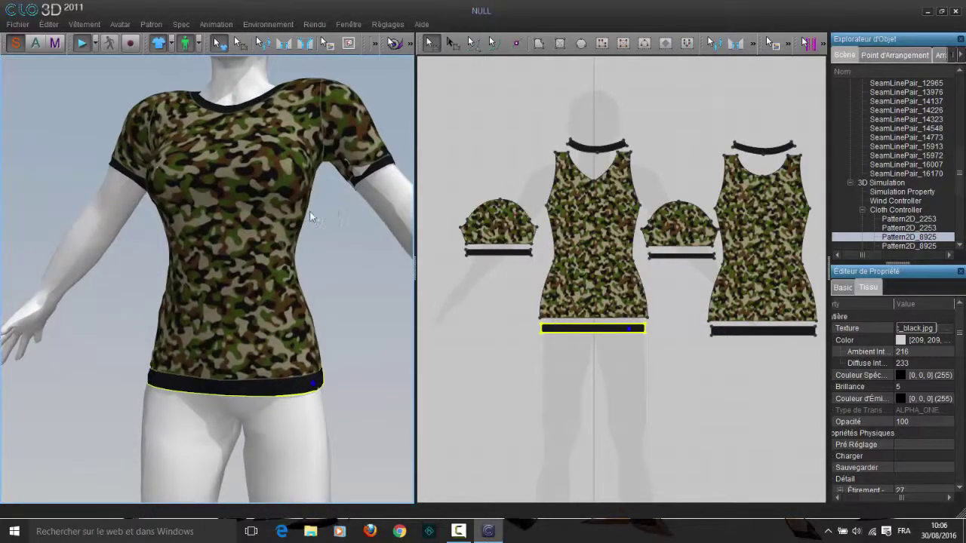
Step: Tug the avatar's left sleeve into its final position and return the 3D view to the front
{"action": "right_click_drag", "start_coordinate": [310, 213], "coordinate": [240, 208]}
{"action": "left_click_drag", "start_coordinate": [303, 185], "coordinate": [277, 204]}
{"action": "right_click", "coordinate": [397, 74]}
{"action": "left_click", "coordinate": [412, 81]}
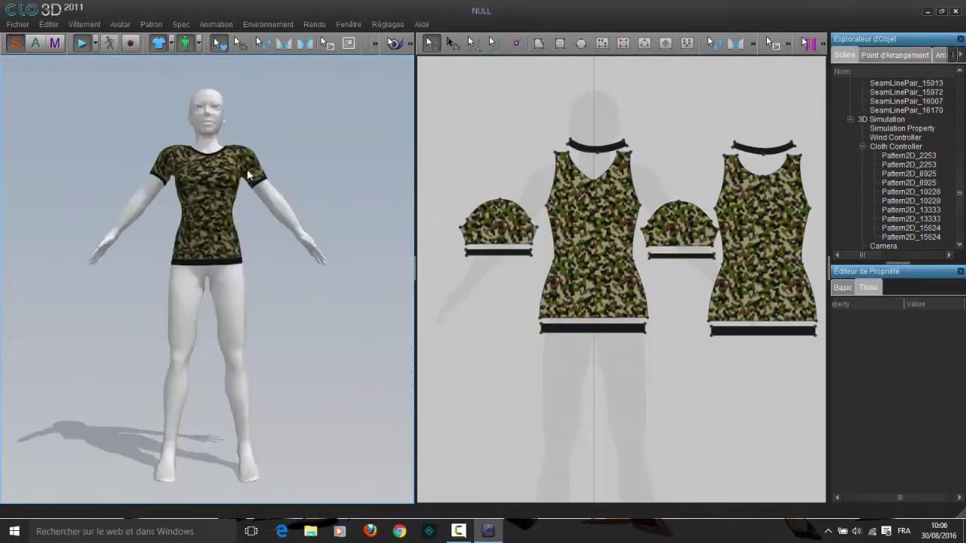
{"action": "left_click_drag", "start_coordinate": [247, 172], "coordinate": [244, 197]}
{"action": "right_click", "coordinate": [288, 147]}
{"action": "left_click", "coordinate": [311, 156]}
{"action": "right_click", "coordinate": [346, 112]}
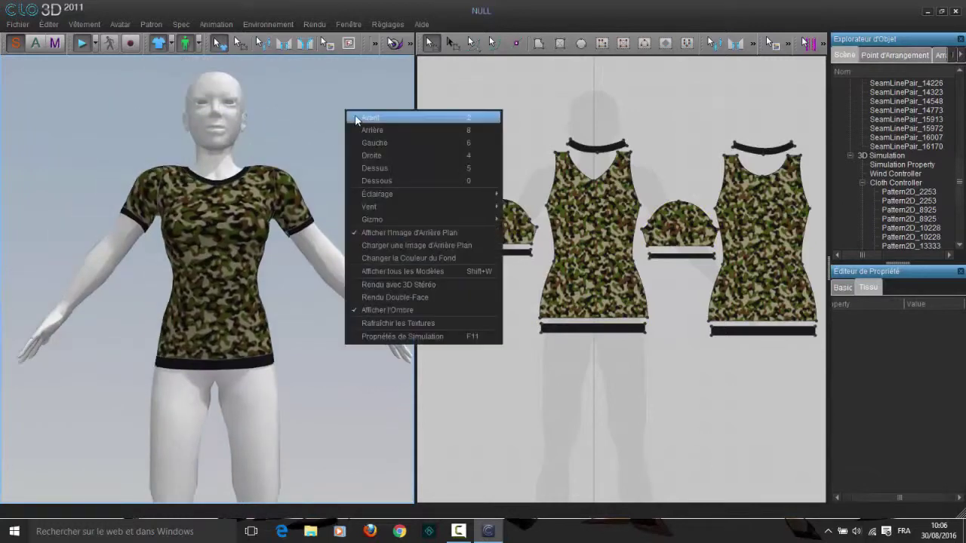
{"action": "left_click", "coordinate": [353, 117]}
Step: Save the garment as a garment file named TCMD in the MD3 folder under Images
{"action": "left_click", "coordinate": [17, 24]}
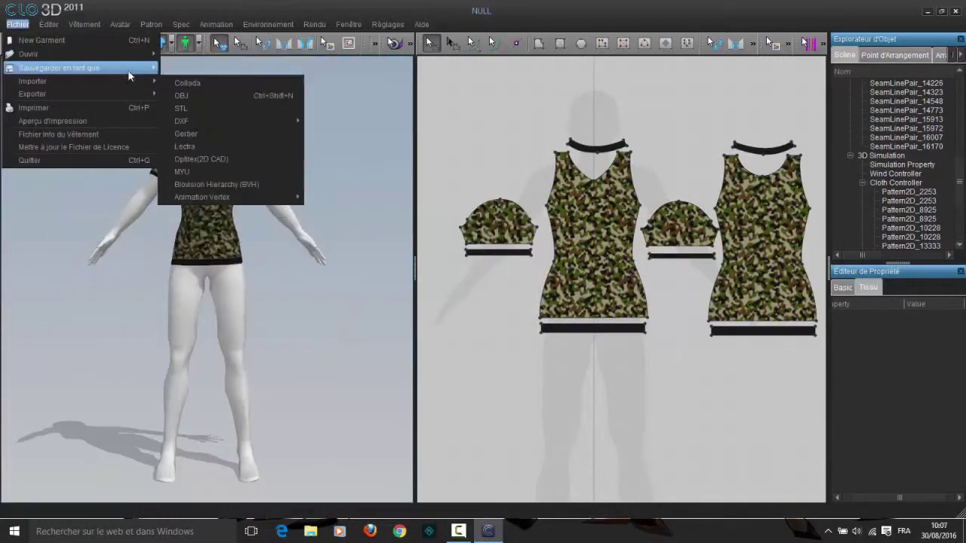
{"action": "mouse_move", "coordinate": [128, 71]}
{"action": "left_click", "coordinate": [180, 71]}
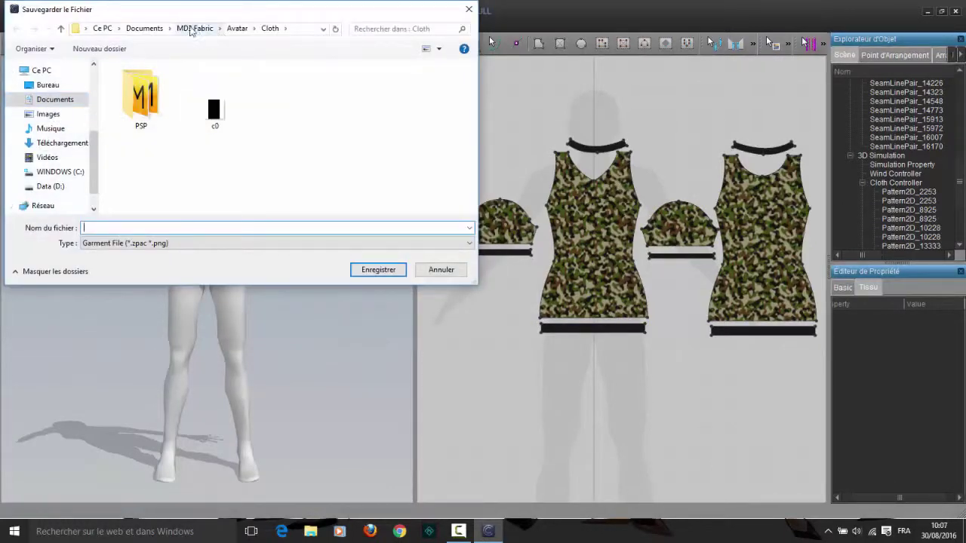
{"action": "left_click", "coordinate": [38, 117]}
{"action": "scroll", "coordinate": [274, 117], "scroll_direction": "down", "scroll_amount": 2}
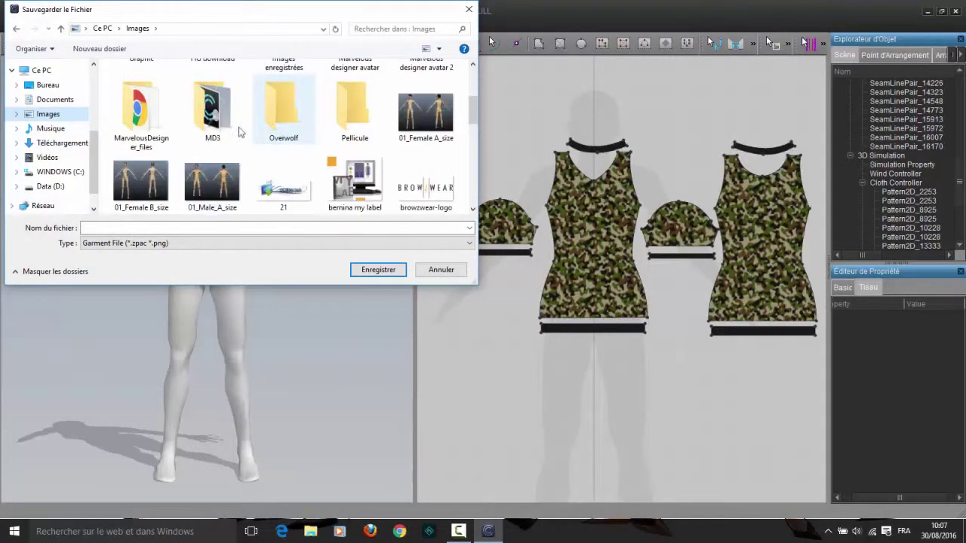
{"action": "double_click", "coordinate": [225, 127]}
{"action": "left_click", "coordinate": [261, 231]}
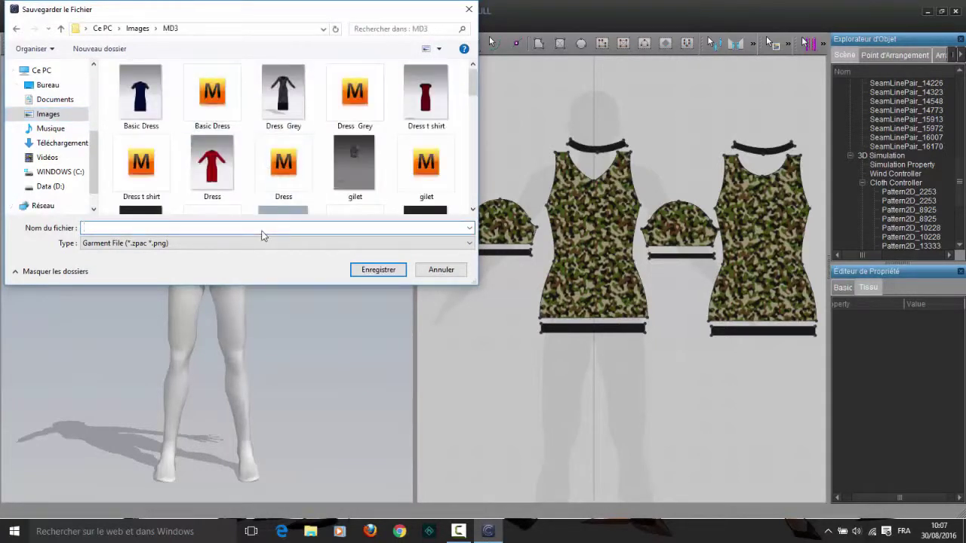
{"action": "type", "text": "t"}
{"action": "key", "text": "BackSpace"}
{"action": "type", "text": "Tc"}
{"action": "key", "text": "BackSpace"}
{"action": "type", "text": "CMD"}
{"action": "left_click", "coordinate": [377, 270]}
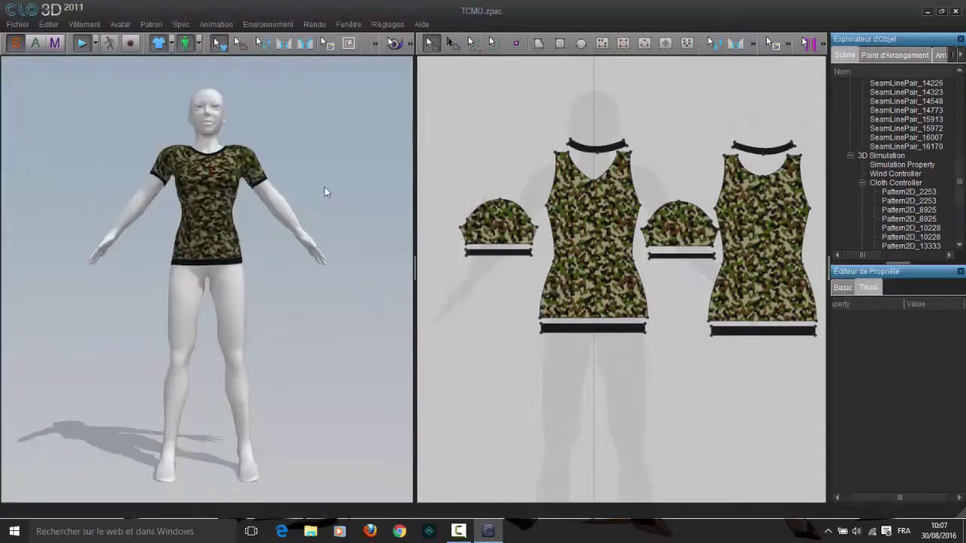
Step: Inspect the textured top on the avatar up close from several angles
{"action": "scroll", "coordinate": [336, 148], "scroll_direction": "up", "scroll_amount": 5}
{"action": "middle_click_drag", "start_coordinate": [343, 130], "coordinate": [340, 162]}
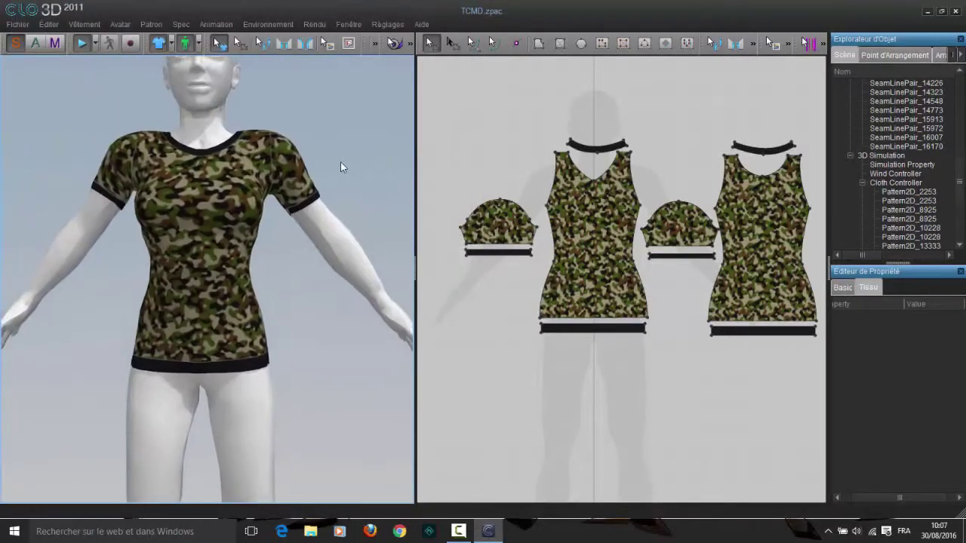
{"action": "right_click_drag", "start_coordinate": [350, 132], "coordinate": [241, 223]}
{"action": "right_click", "coordinate": [364, 126]}
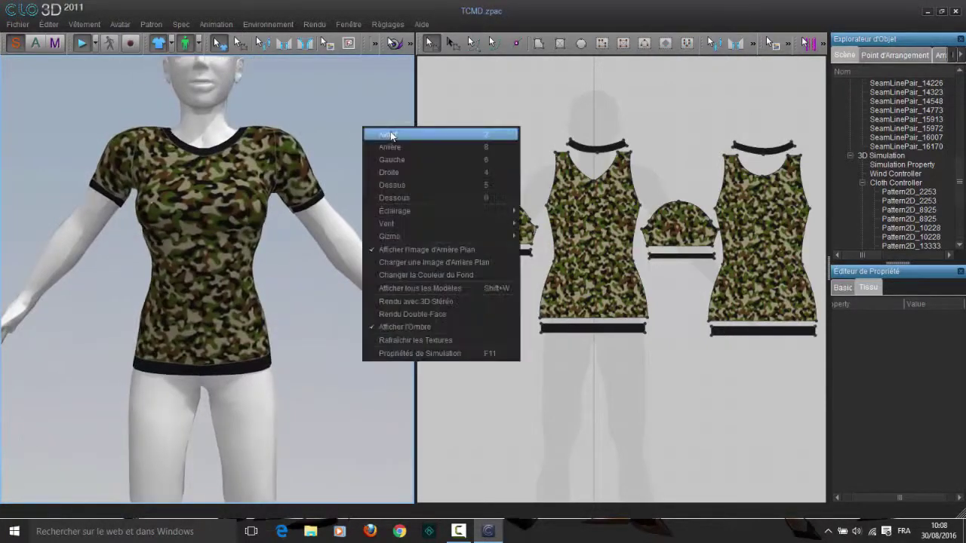